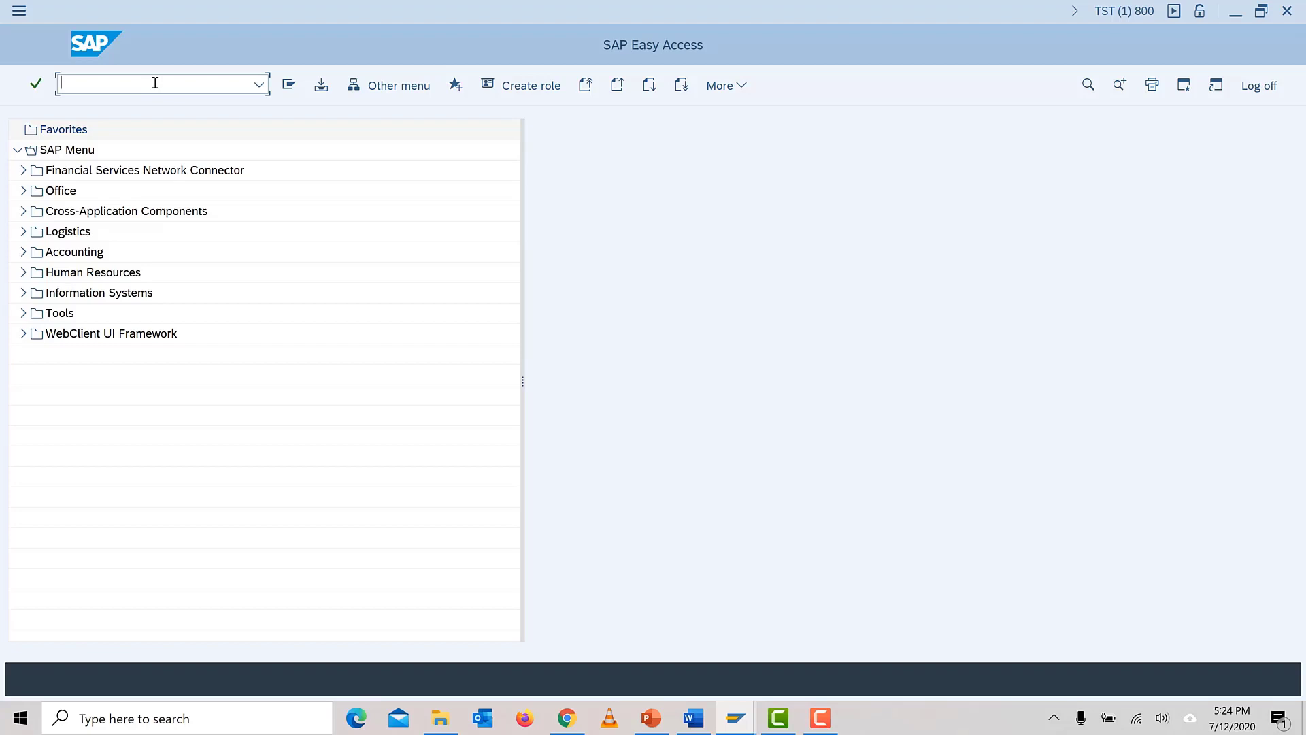
# Step: Run transaction OKKP and open the basic data details of controlling area AUM1
pyautogui.write('nokkp')
pyautogui.press('Return')
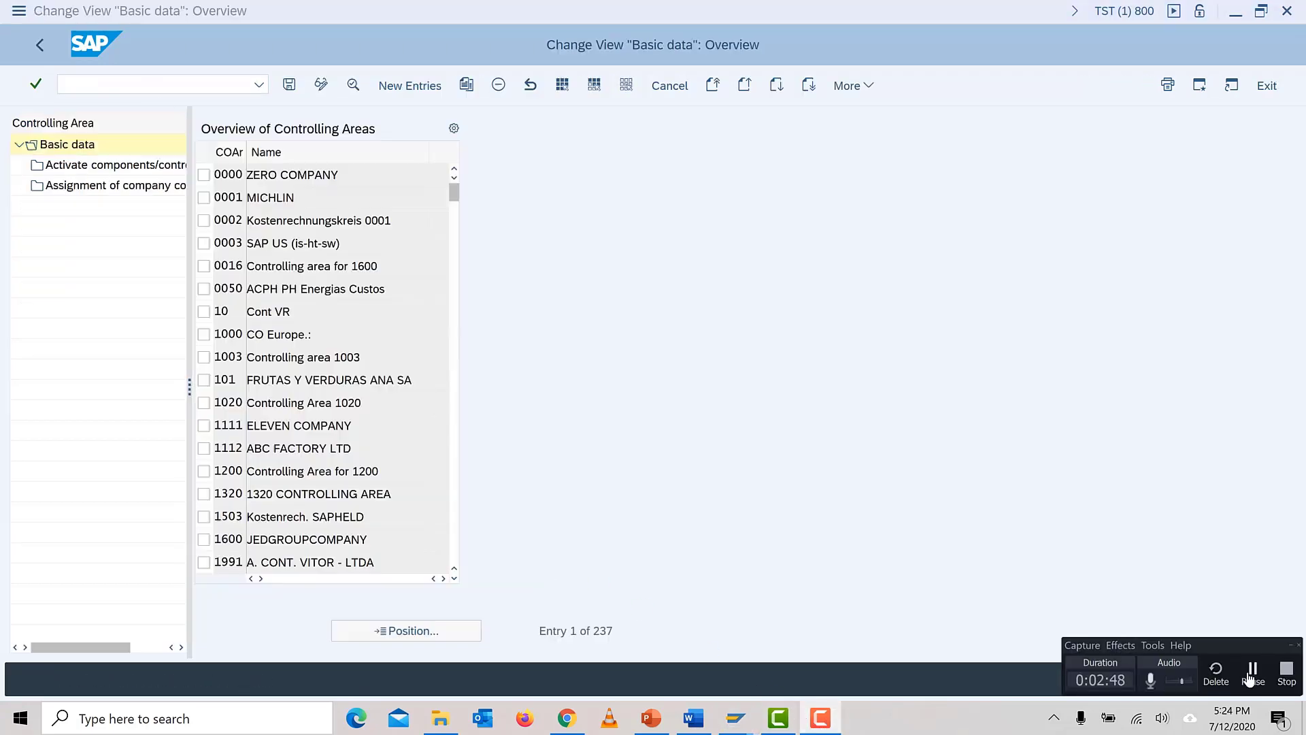
pyautogui.click(411, 629)
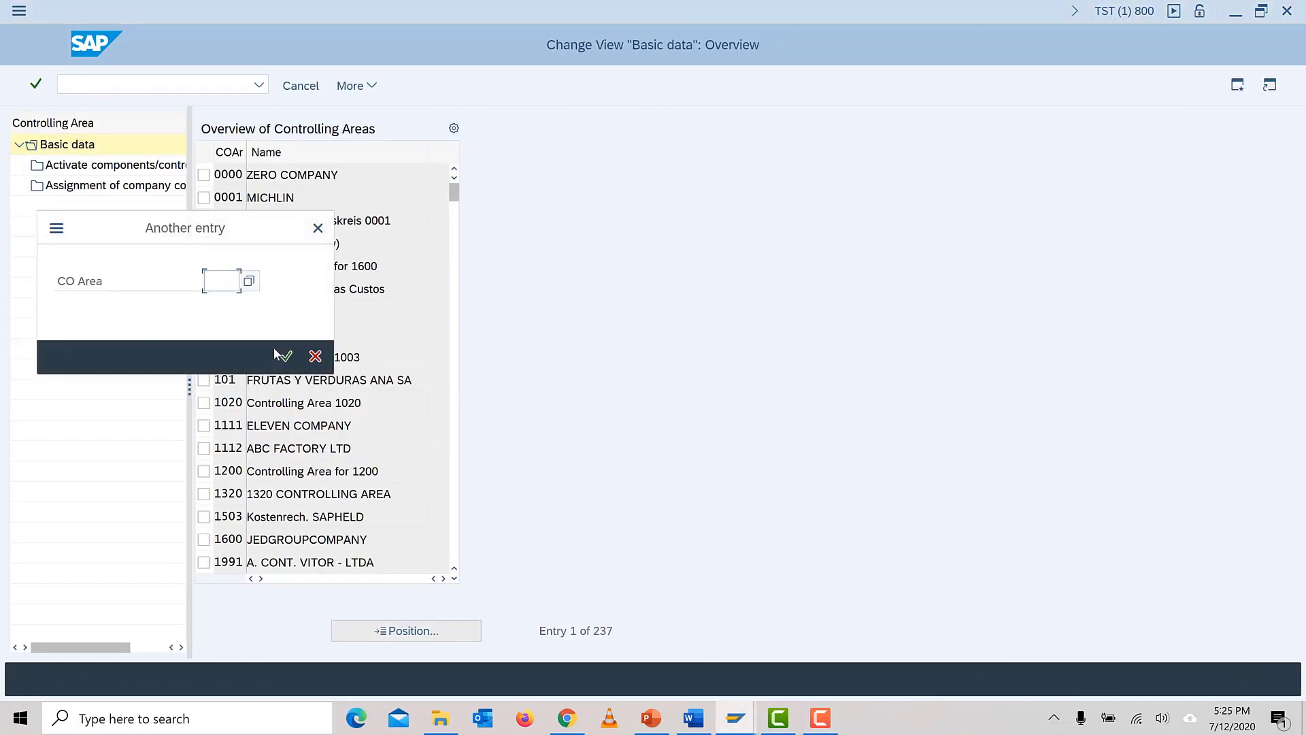
pyautogui.write('alm1')
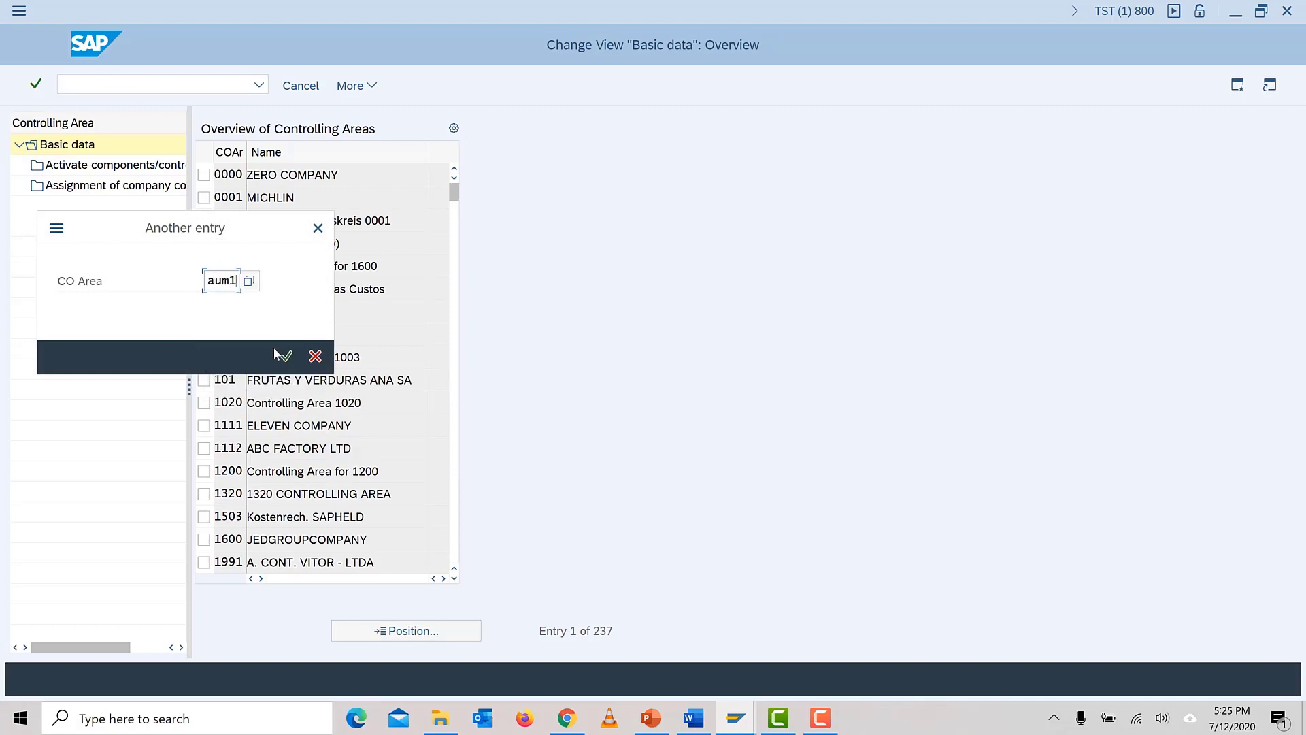
pyautogui.press('Return')
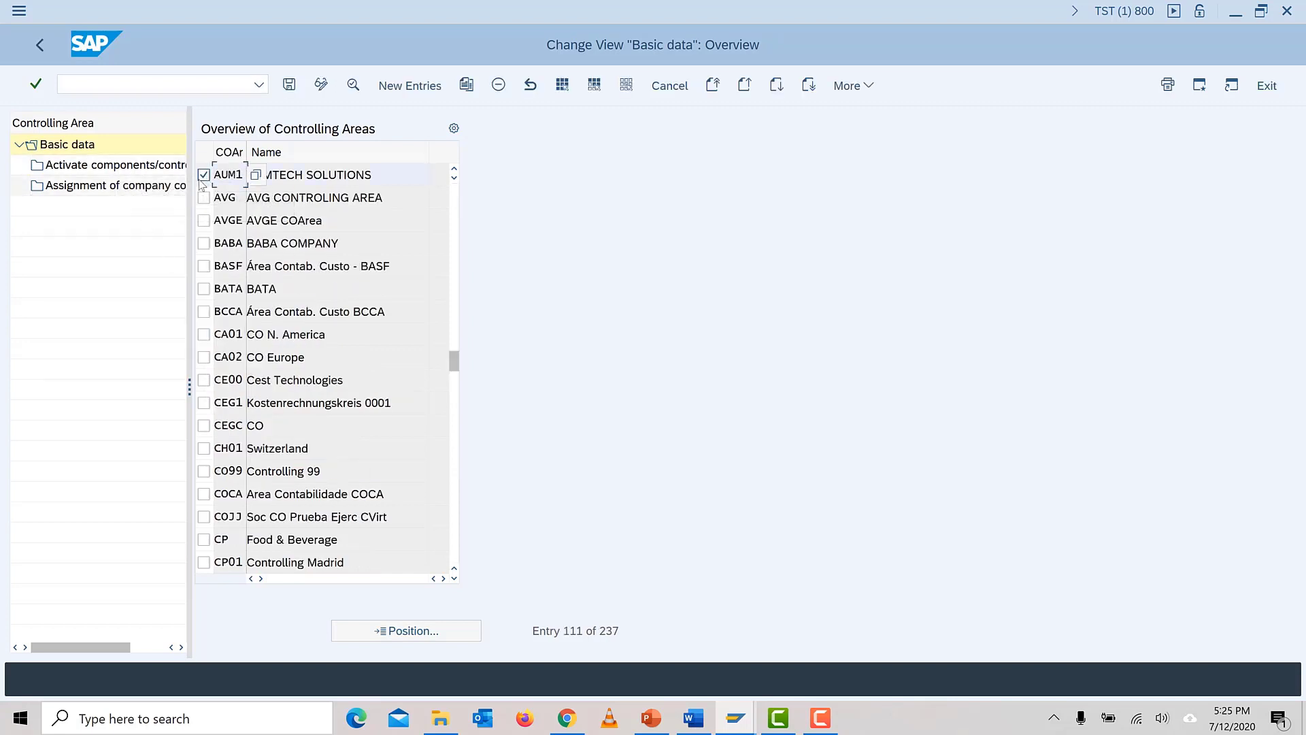
pyautogui.click(353, 87)
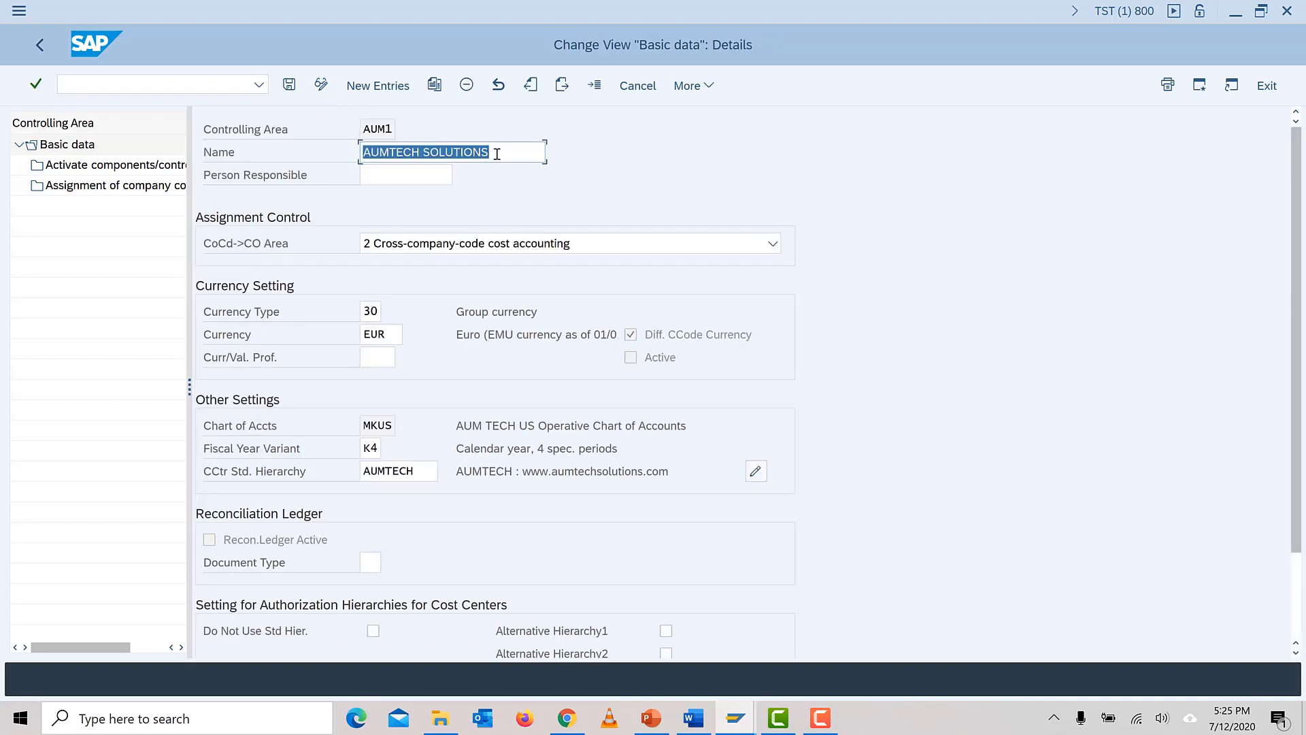
# Step: Review AUM1's name, person responsible, currency and cost center standard hierarchy as a reference for a new controlling area
pyautogui.click(497, 153)
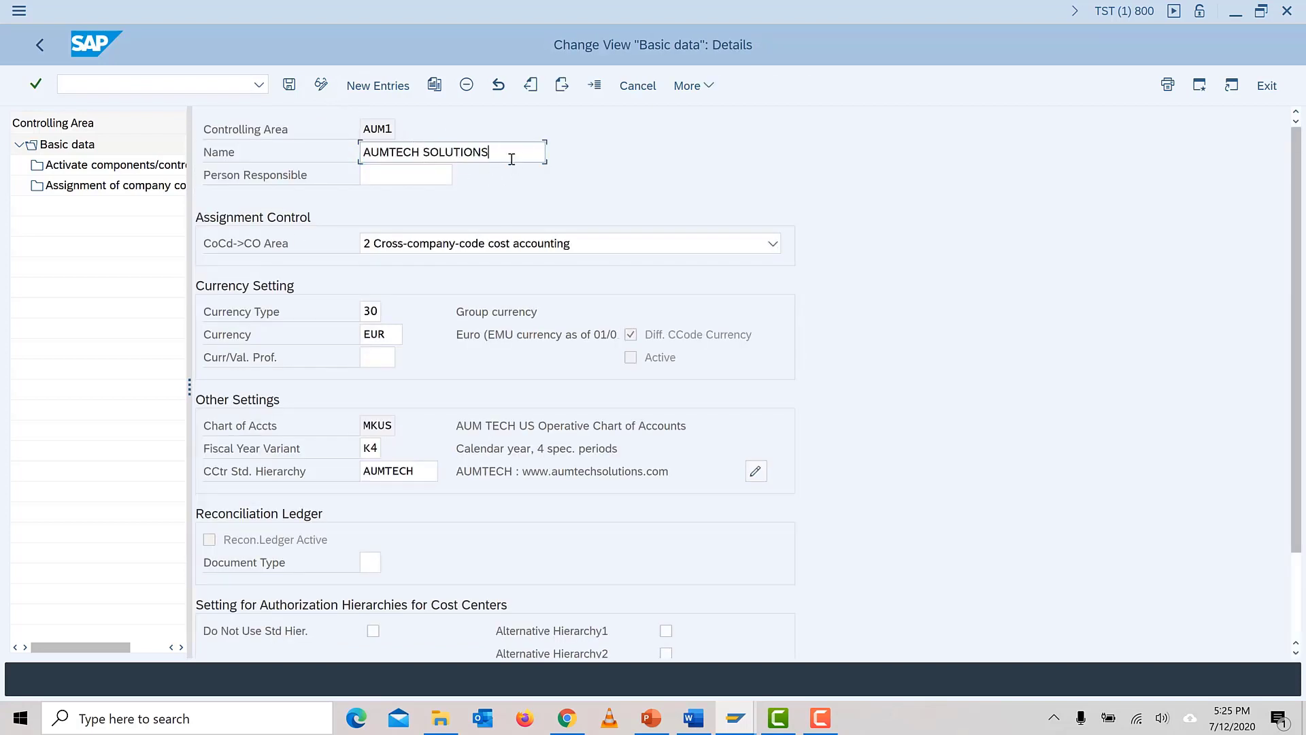
pyautogui.click(402, 184)
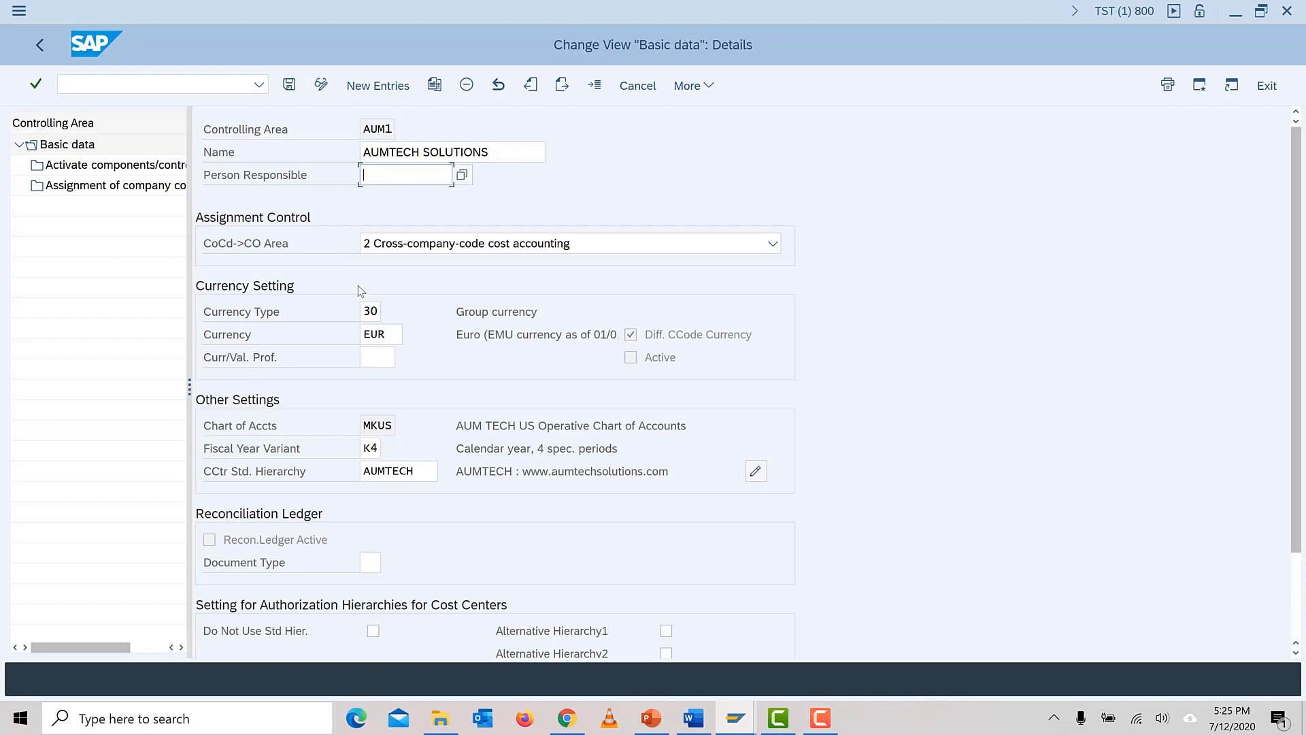
pyautogui.click(394, 332)
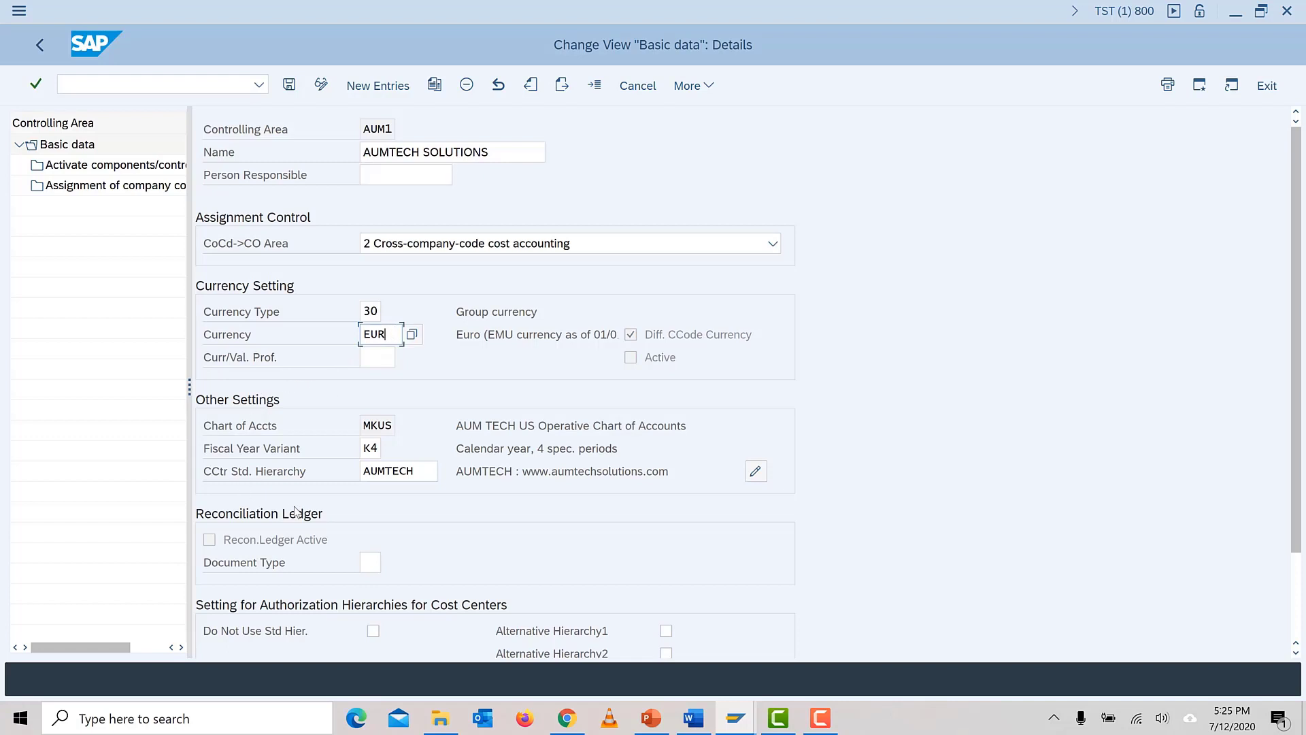
pyautogui.click(416, 472)
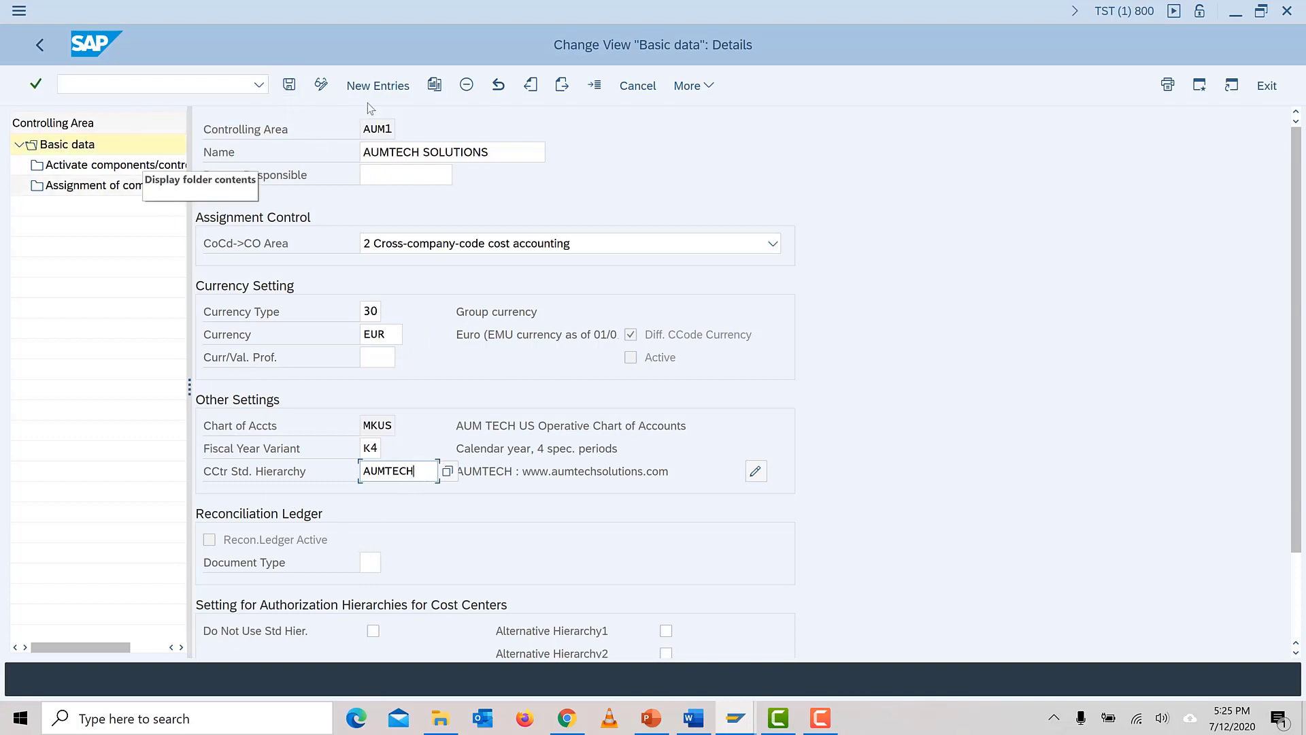
# Step: Start a new controlling area AUM2 named AUMTECH SOLUTIONS, with company code assignment set to 2 Cross-company-code cost accounting
pyautogui.click(377, 87)
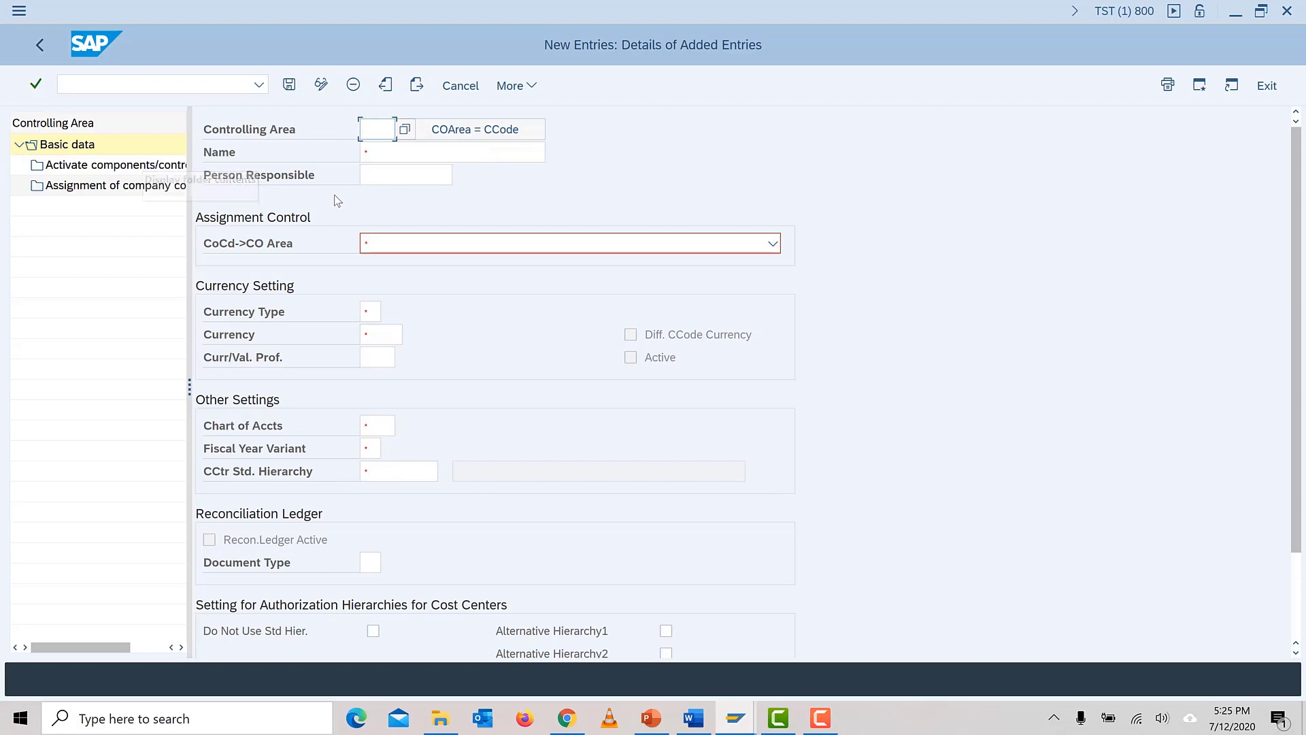
pyautogui.write('aum2')
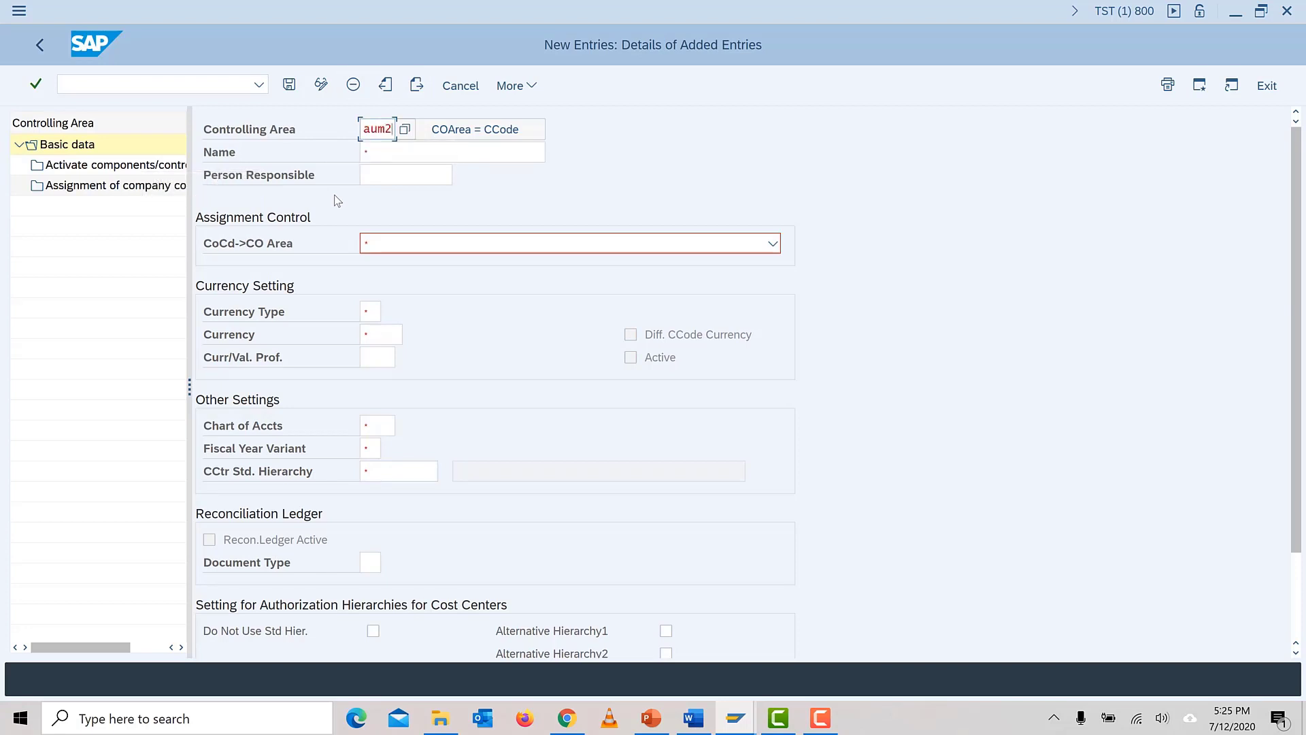
pyautogui.click(418, 159)
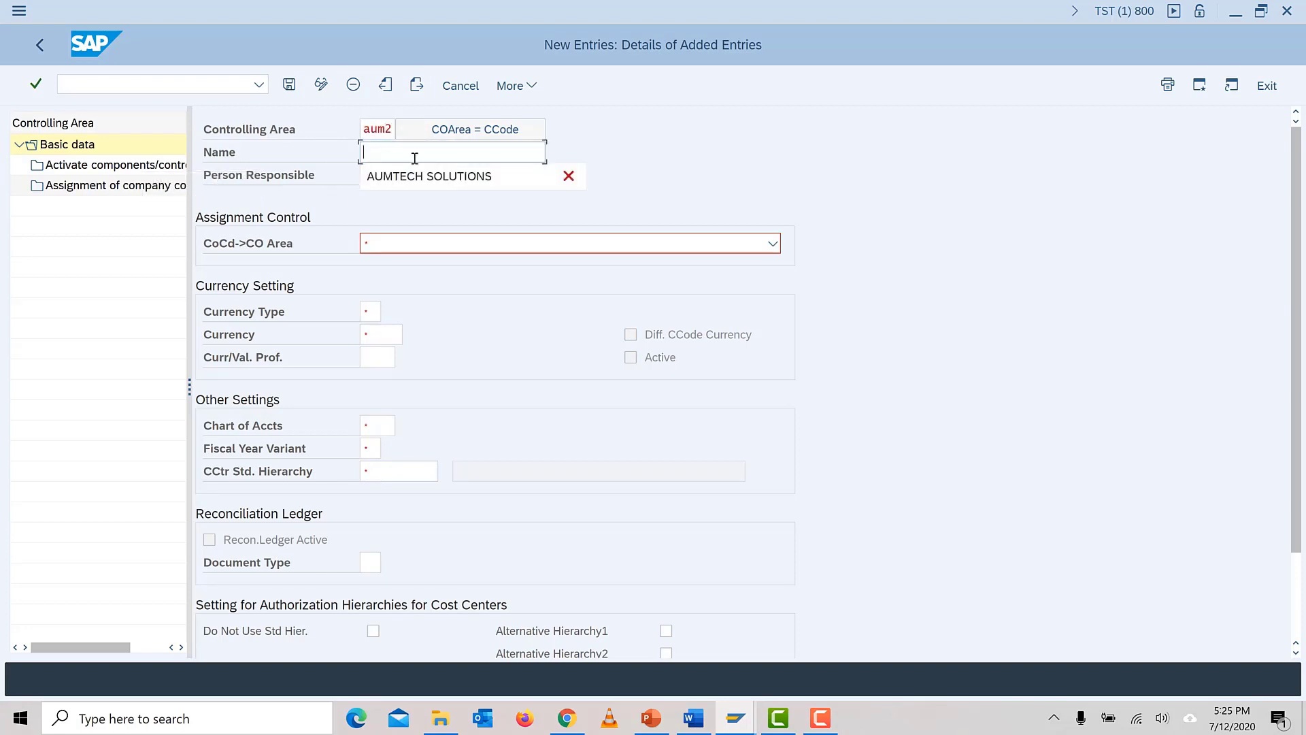
pyautogui.click(421, 170)
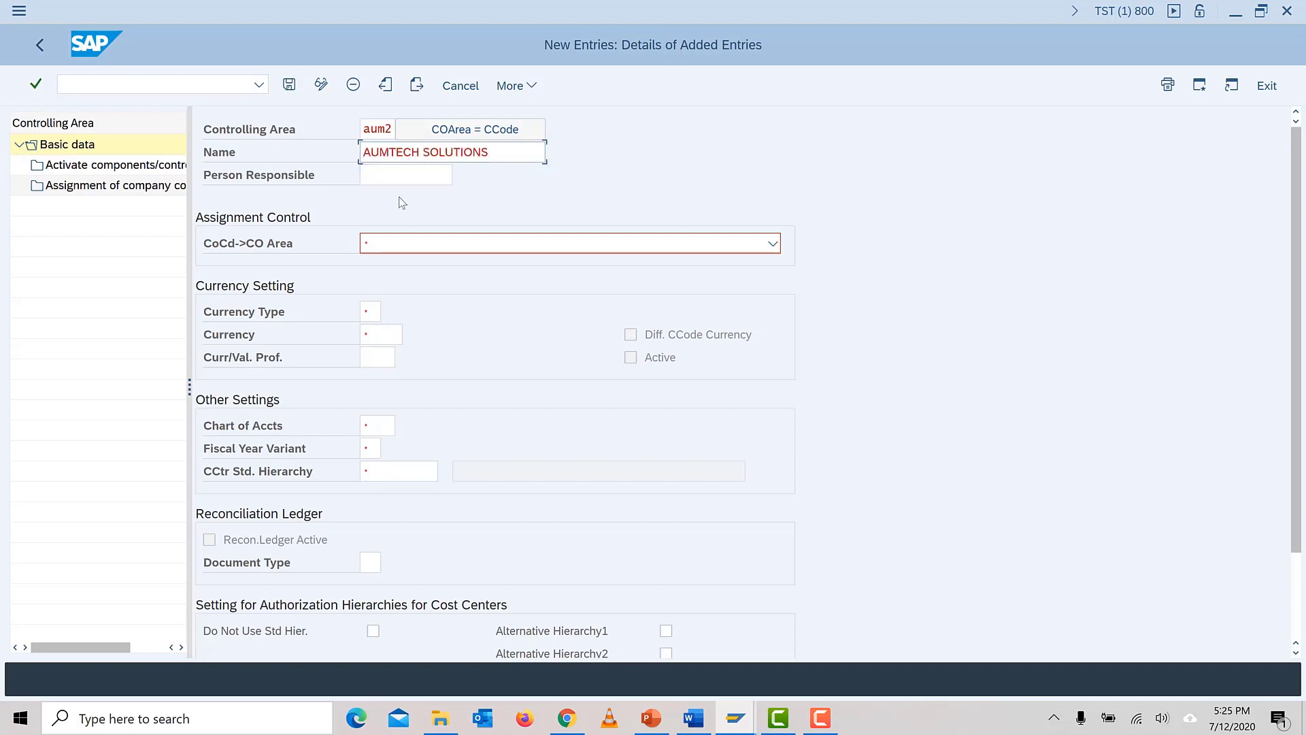
pyautogui.click(414, 243)
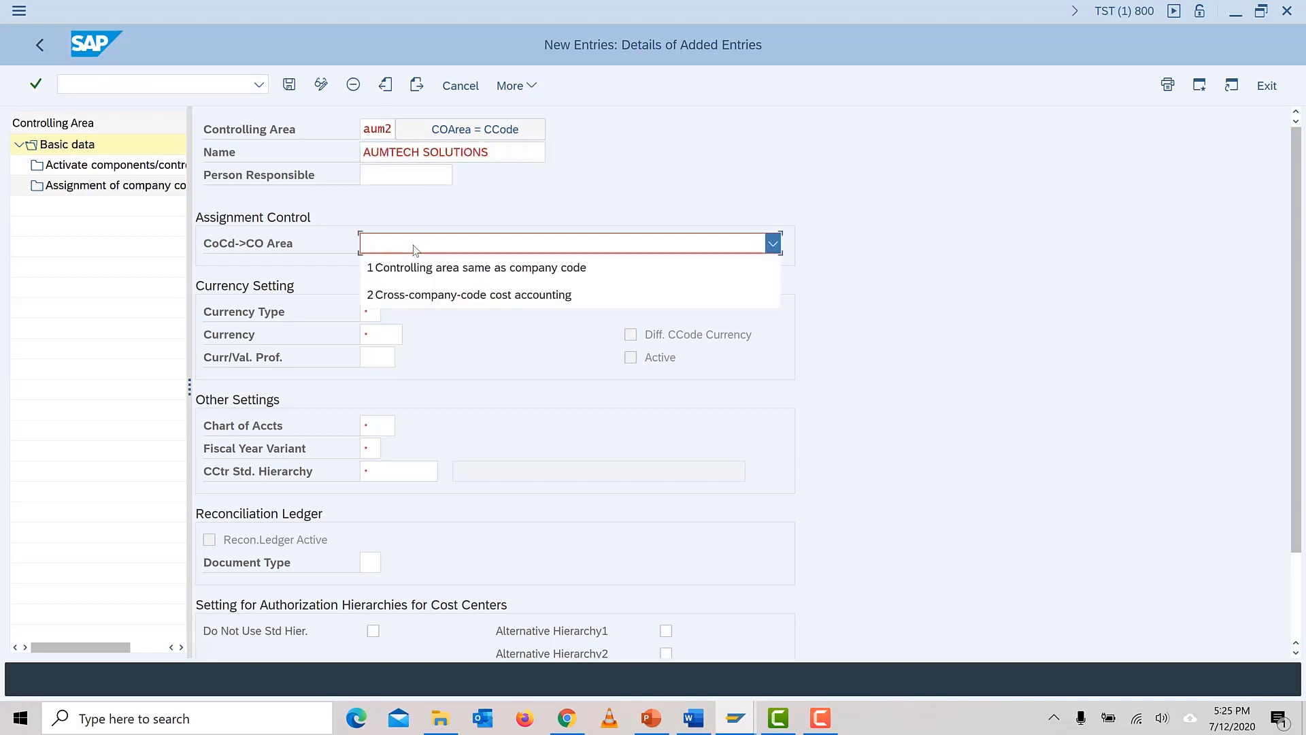
pyautogui.click(436, 296)
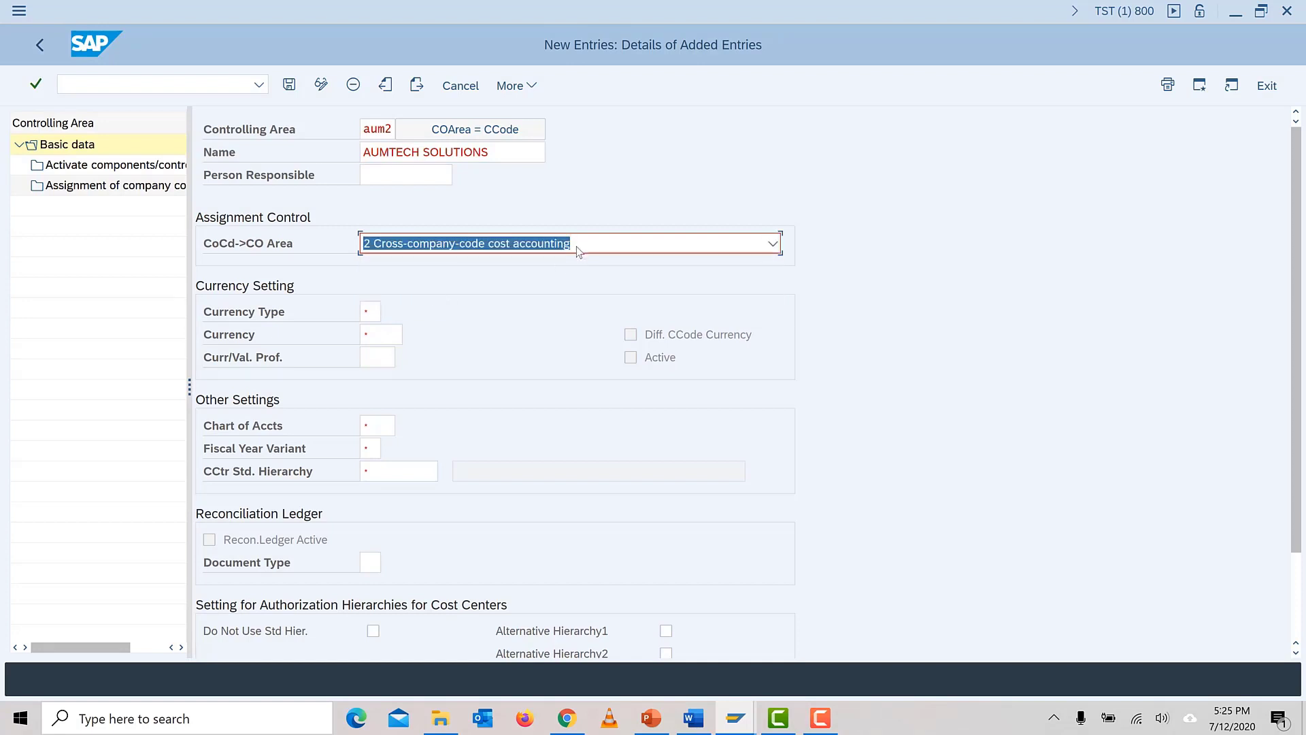
# Step: Set the currency type of controlling area AUM2 to 30, Group currency
pyautogui.click(374, 311)
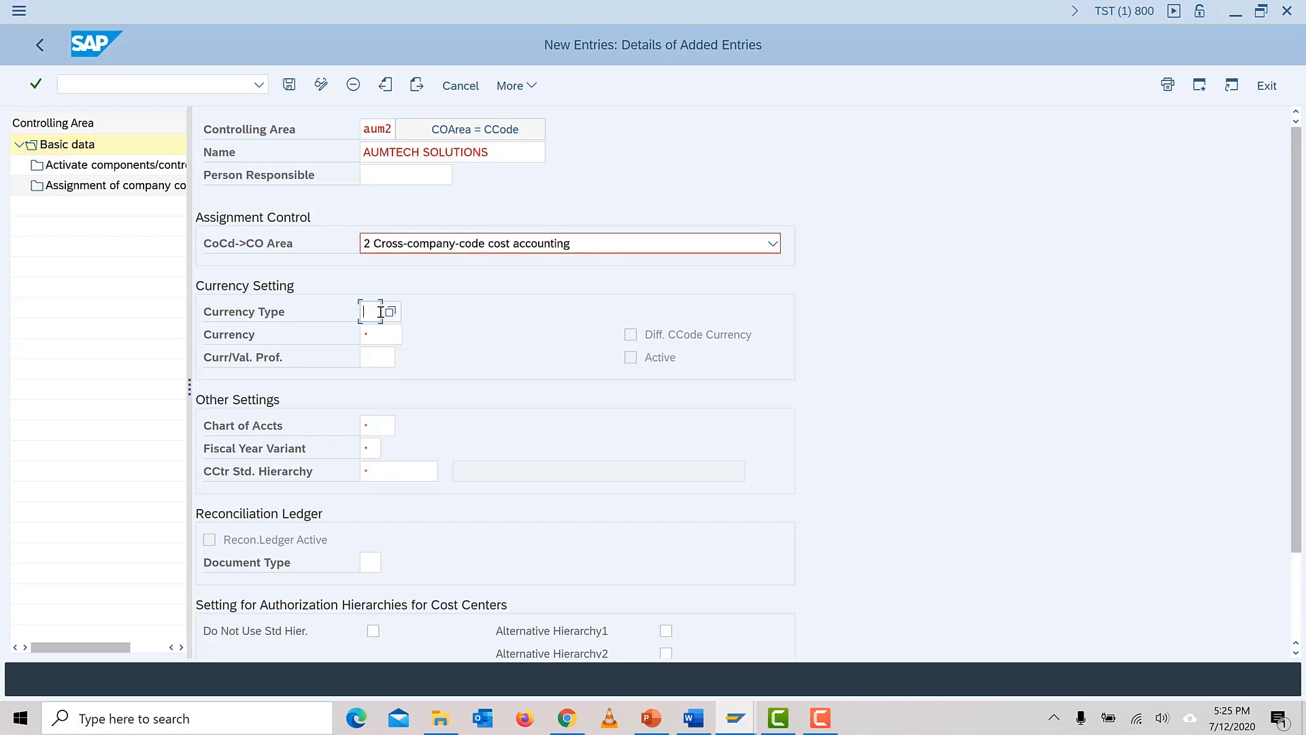
pyautogui.press('F4')
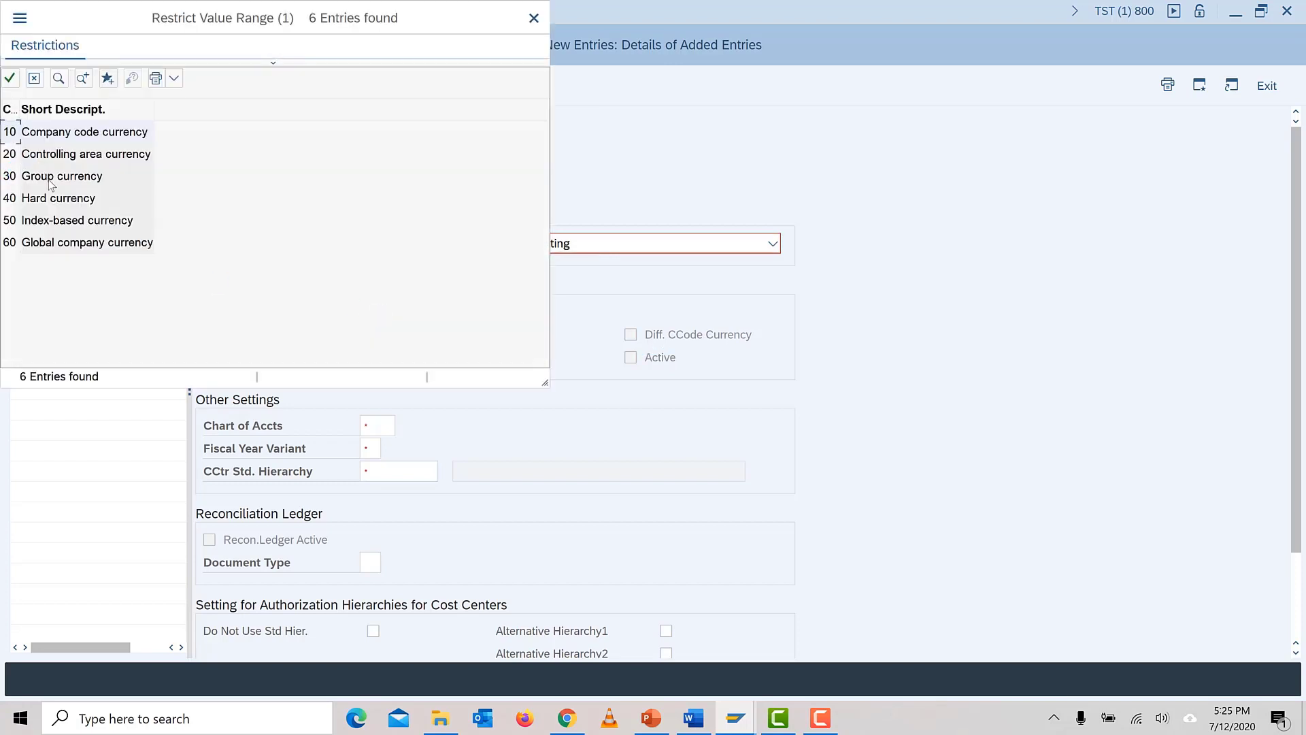
pyautogui.doubleClick(48, 179)
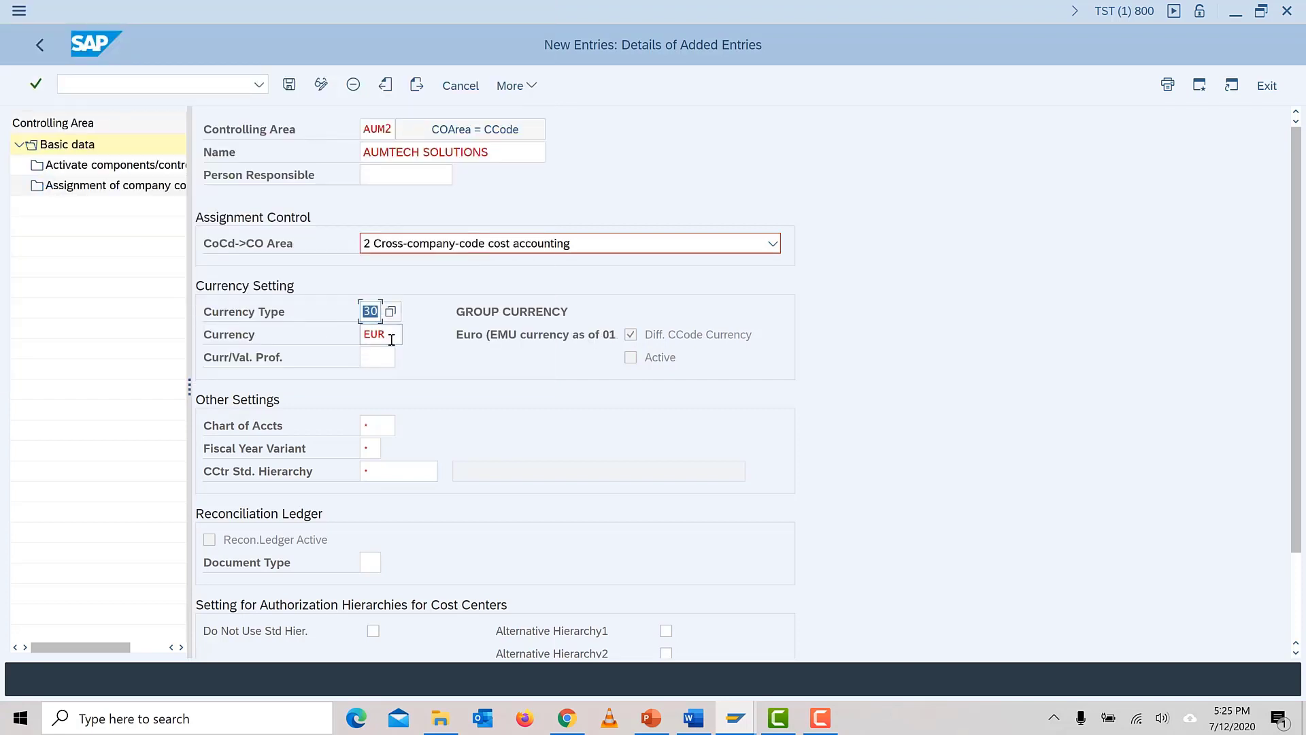
pyautogui.click(376, 313)
pyautogui.click(398, 334)
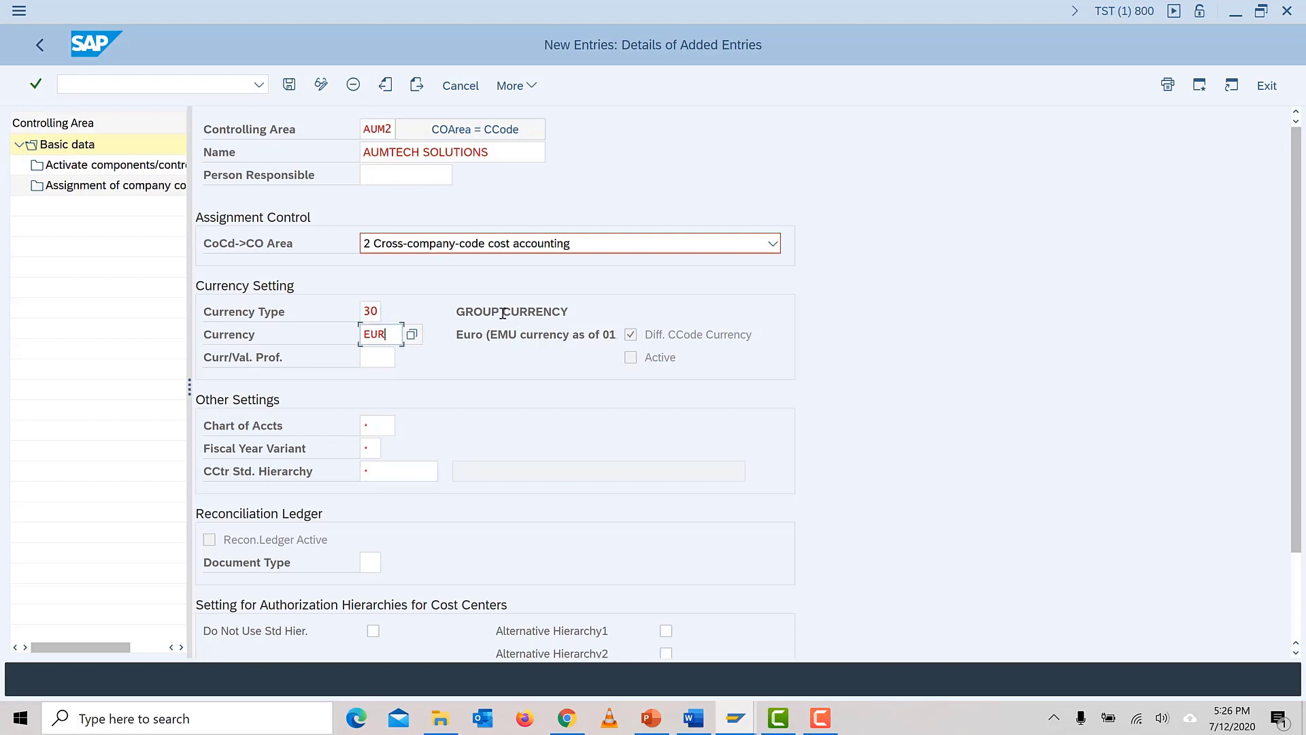
pyautogui.moveTo(503, 313); pyautogui.dragTo(539, 316)
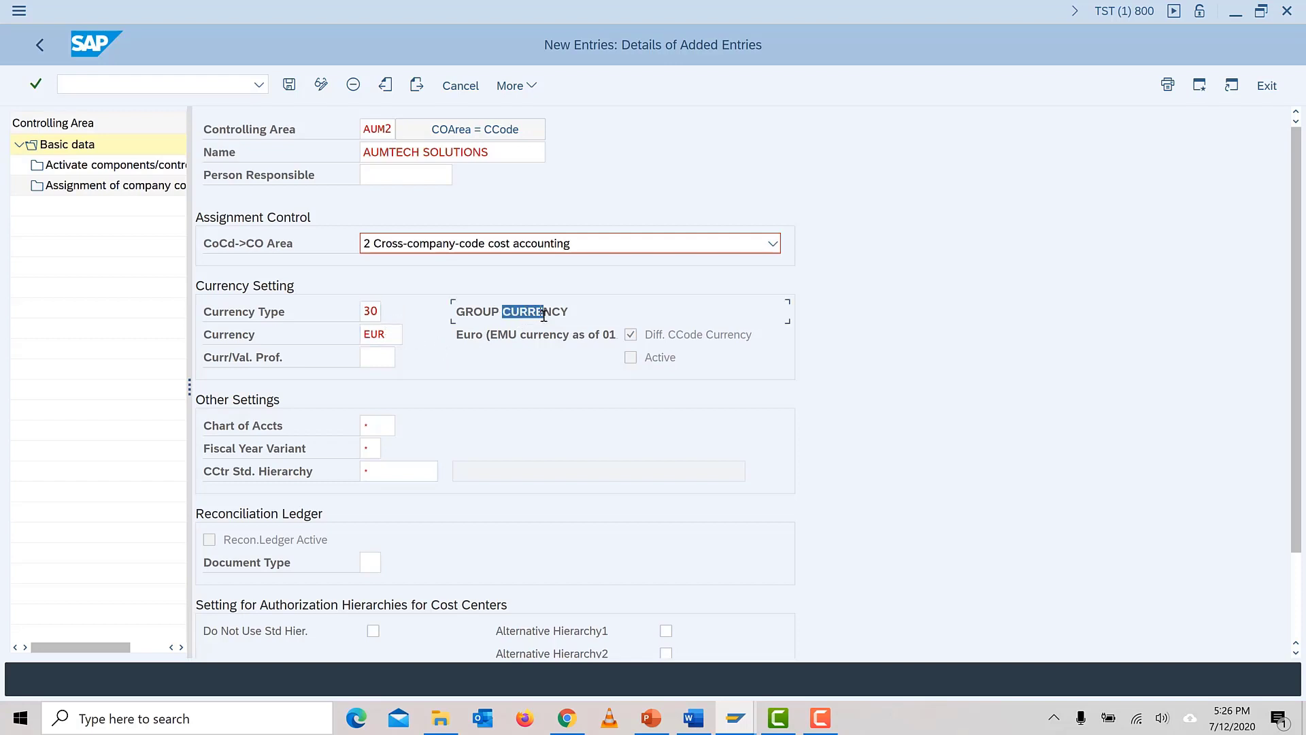
pyautogui.click(378, 426)
pyautogui.press('F4')
pyautogui.scroll(-6, 451, 398)
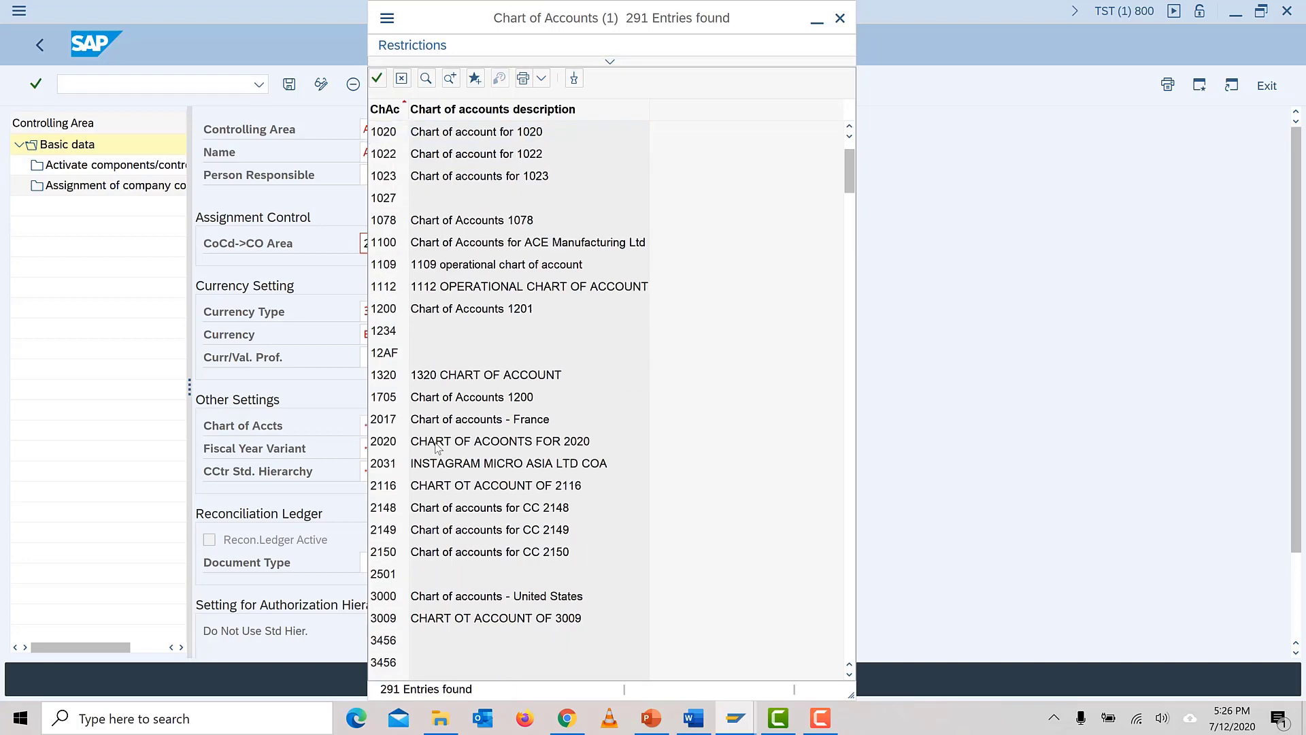
pyautogui.moveTo(423, 13); pyautogui.dragTo(685, 56)
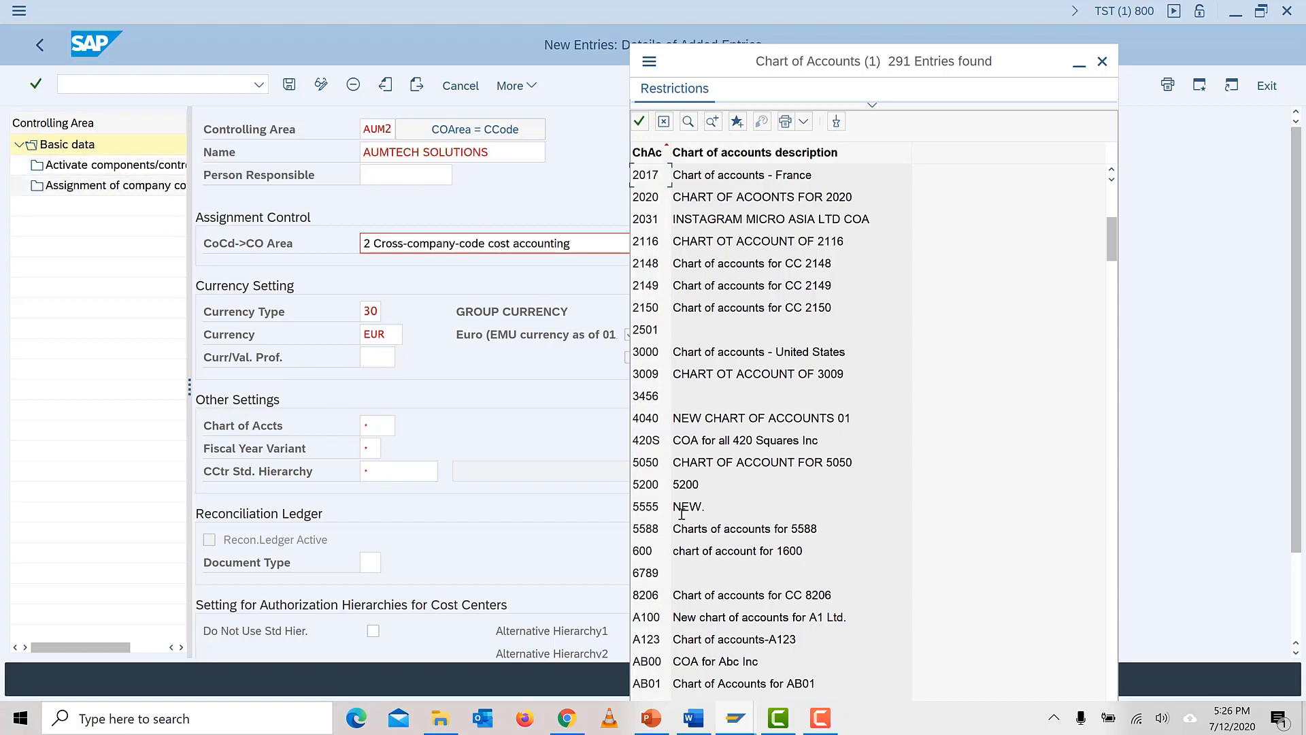
pyautogui.scroll(-4, 724, 509)
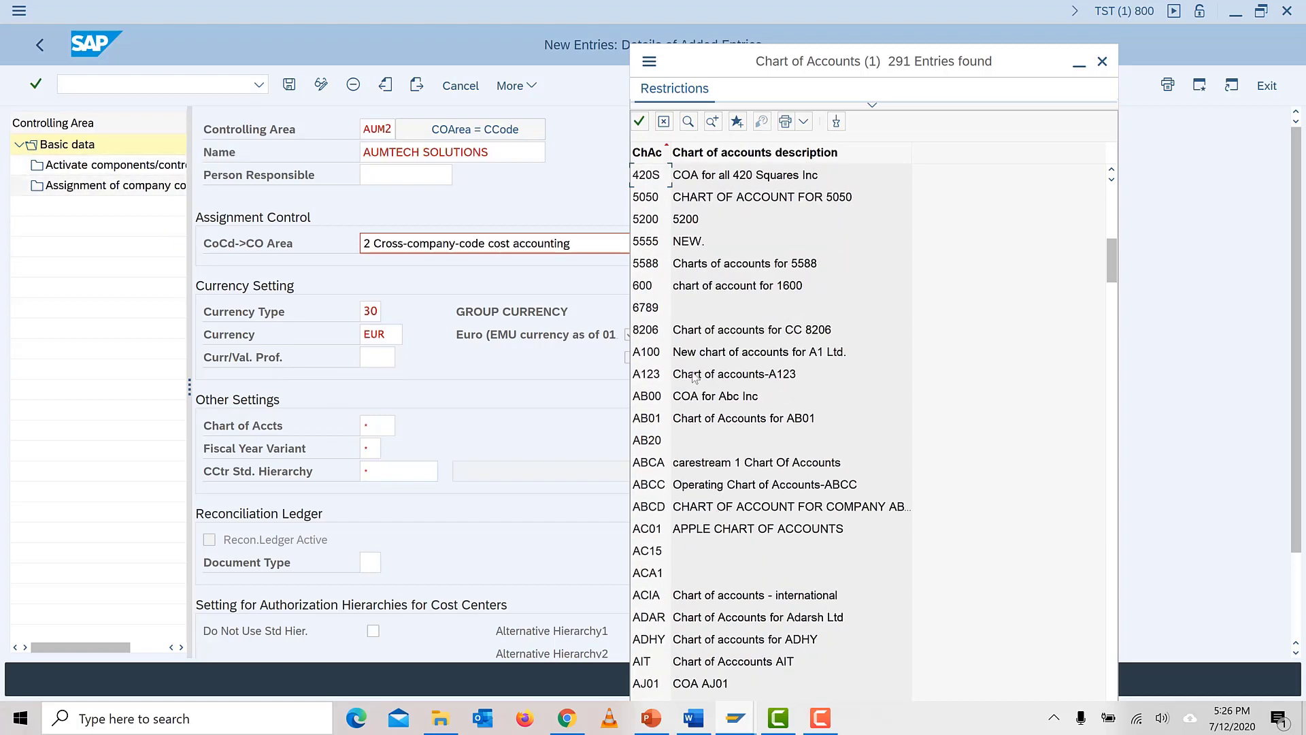
pyautogui.scroll(-5, 721, 517)
pyautogui.scroll(-4, 726, 556)
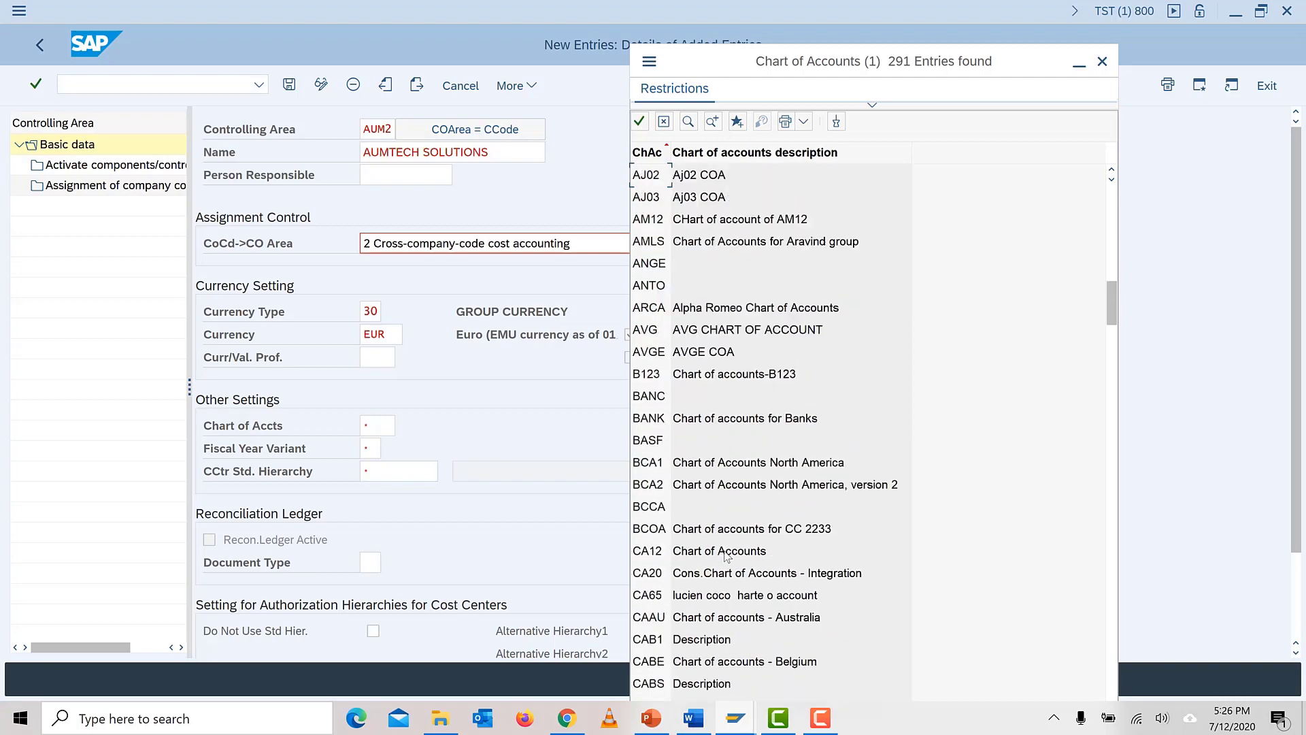
pyautogui.click(663, 122)
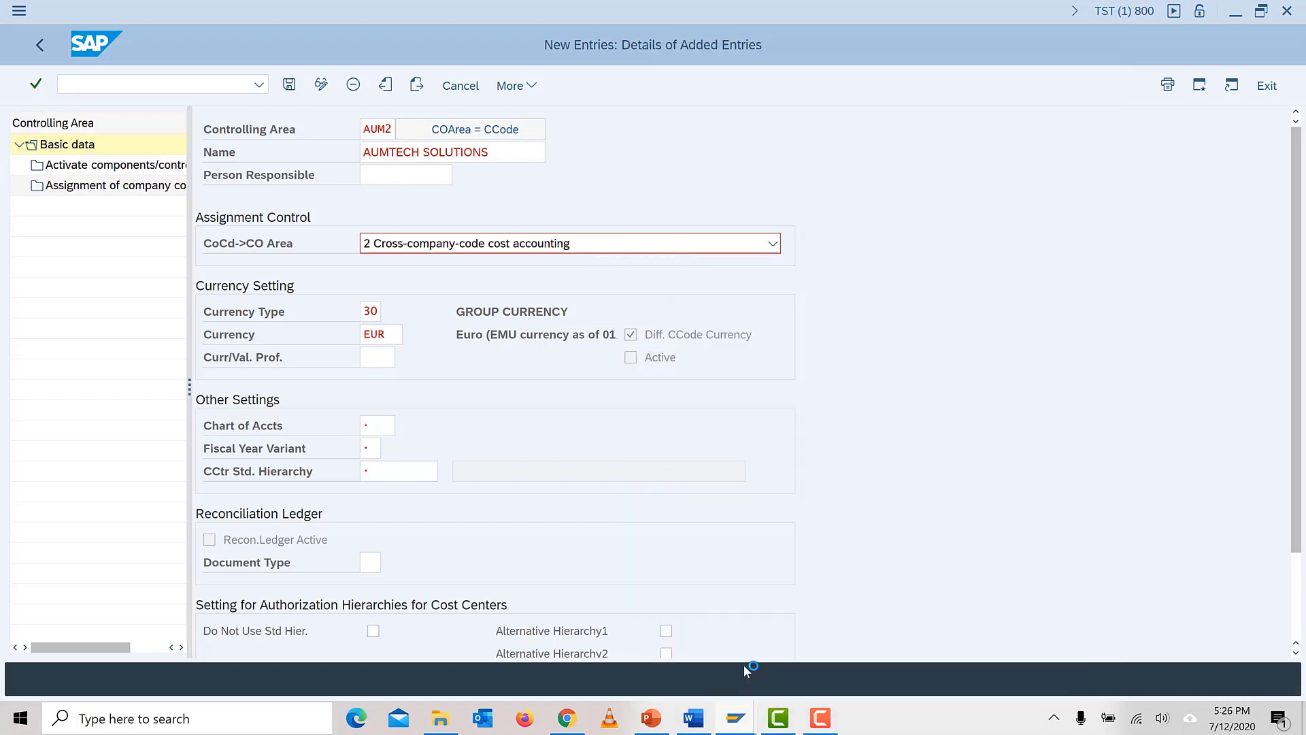
pyautogui.click(819, 718)
pyautogui.click(1254, 673)
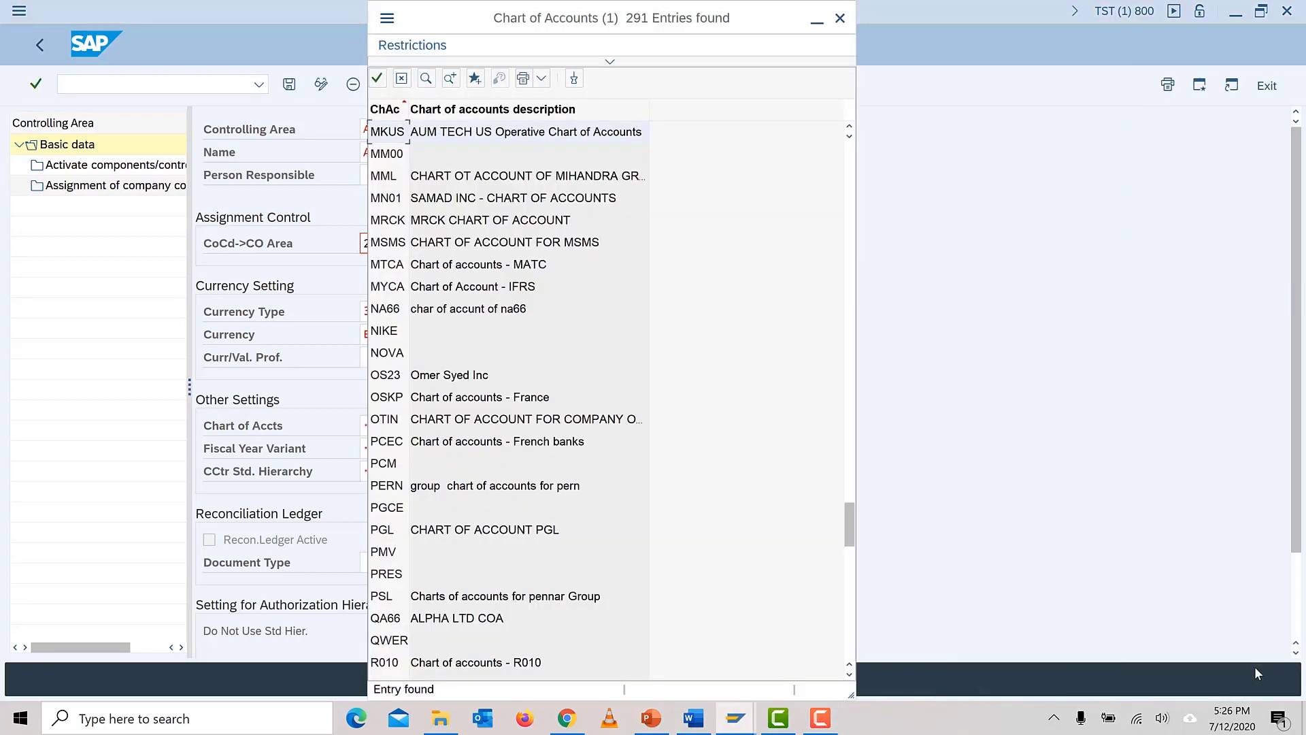
# Step: Set the chart of accounts to MKUS, AUM TECH US Operative Chart of Accounts, and the fiscal year variant to K4
pyautogui.doubleClick(398, 136)
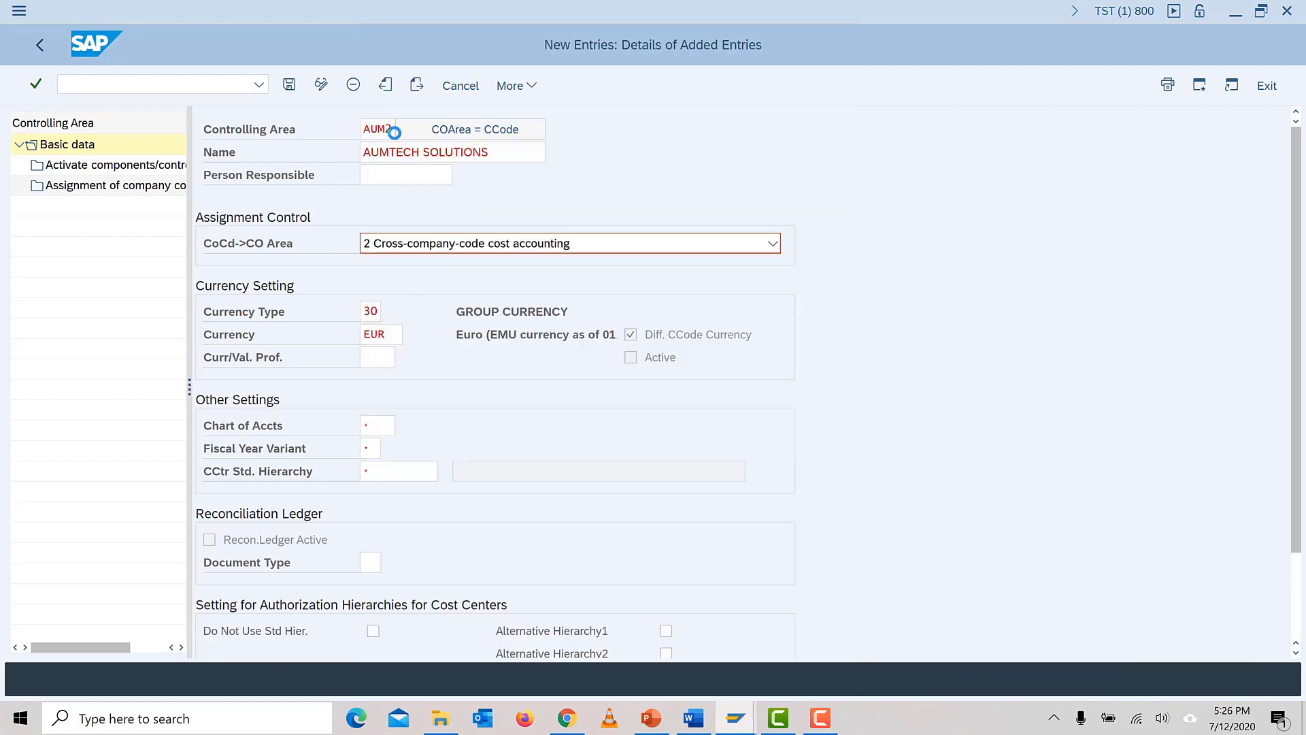
pyautogui.click(378, 449)
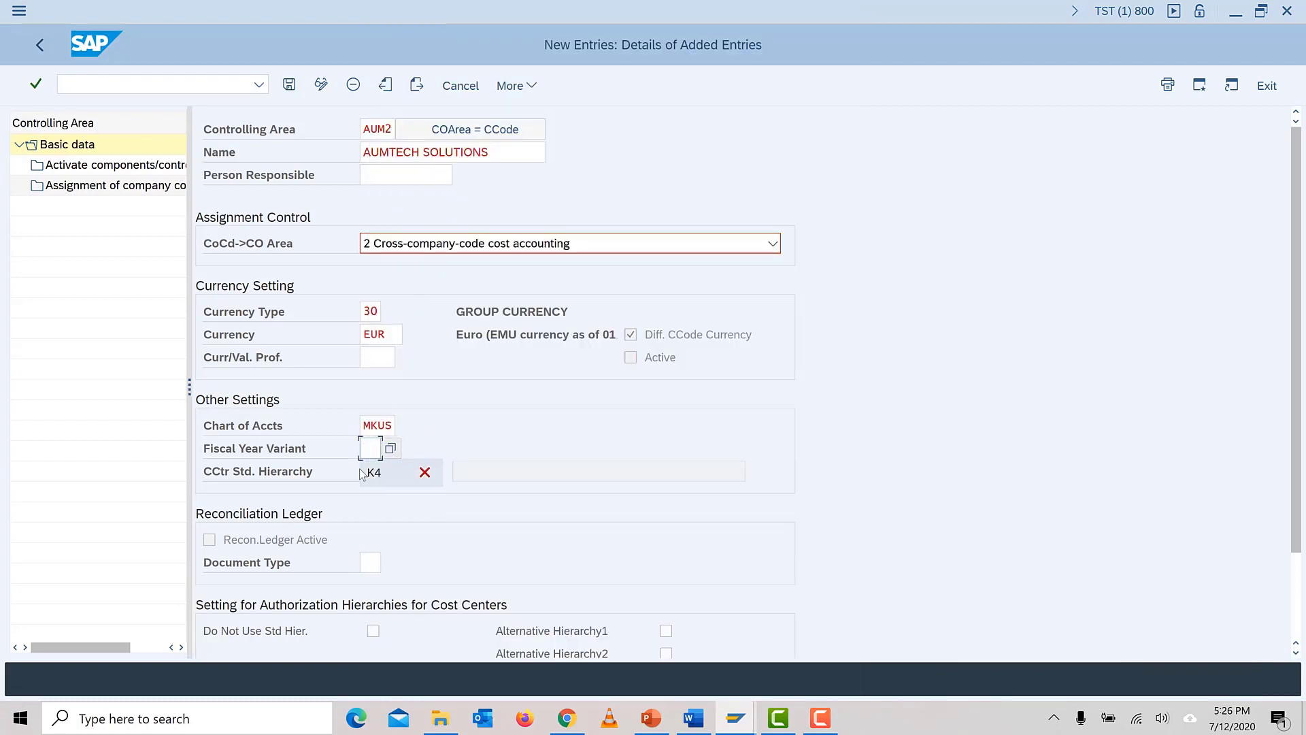
pyautogui.write('K4')
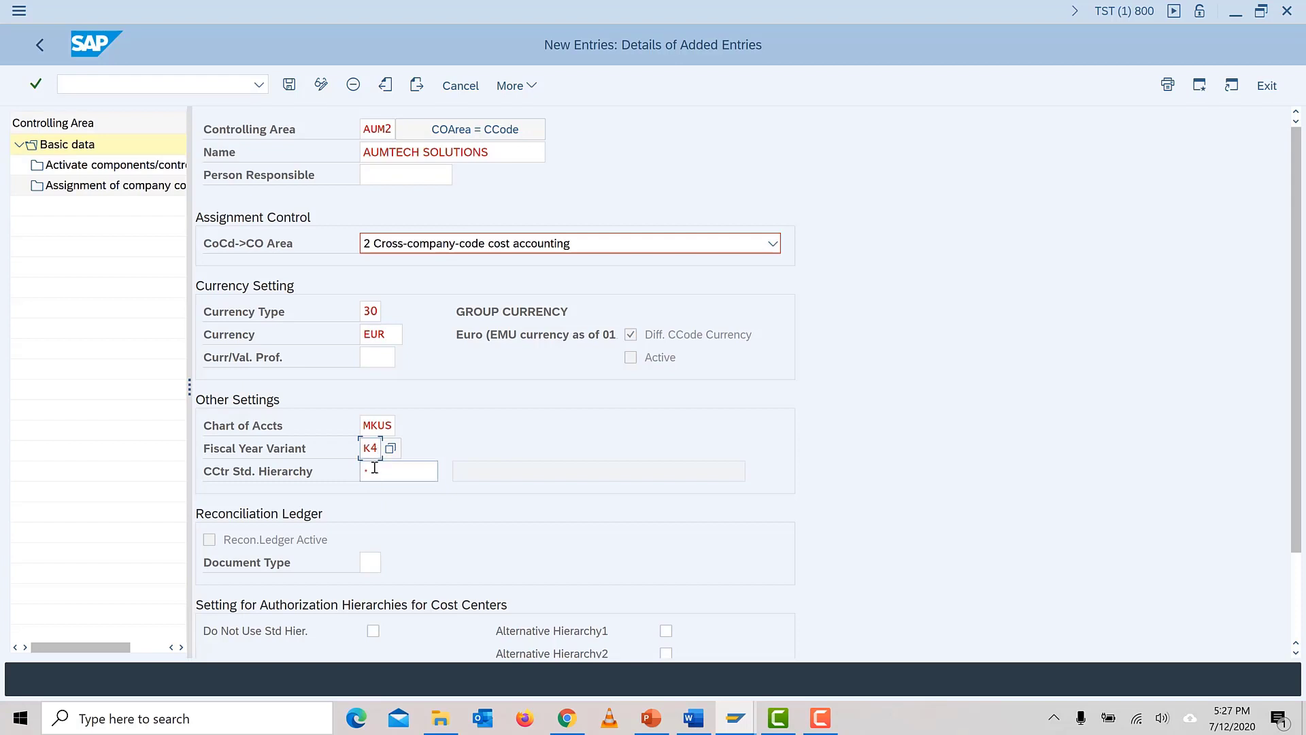
# Step: Enter AUMTECH2 as the cost center standard hierarchy and agree to create it as a standard hierarchy
pyautogui.click(375, 468)
pyautogui.write('AUMTECH2')
pyautogui.press('Return')
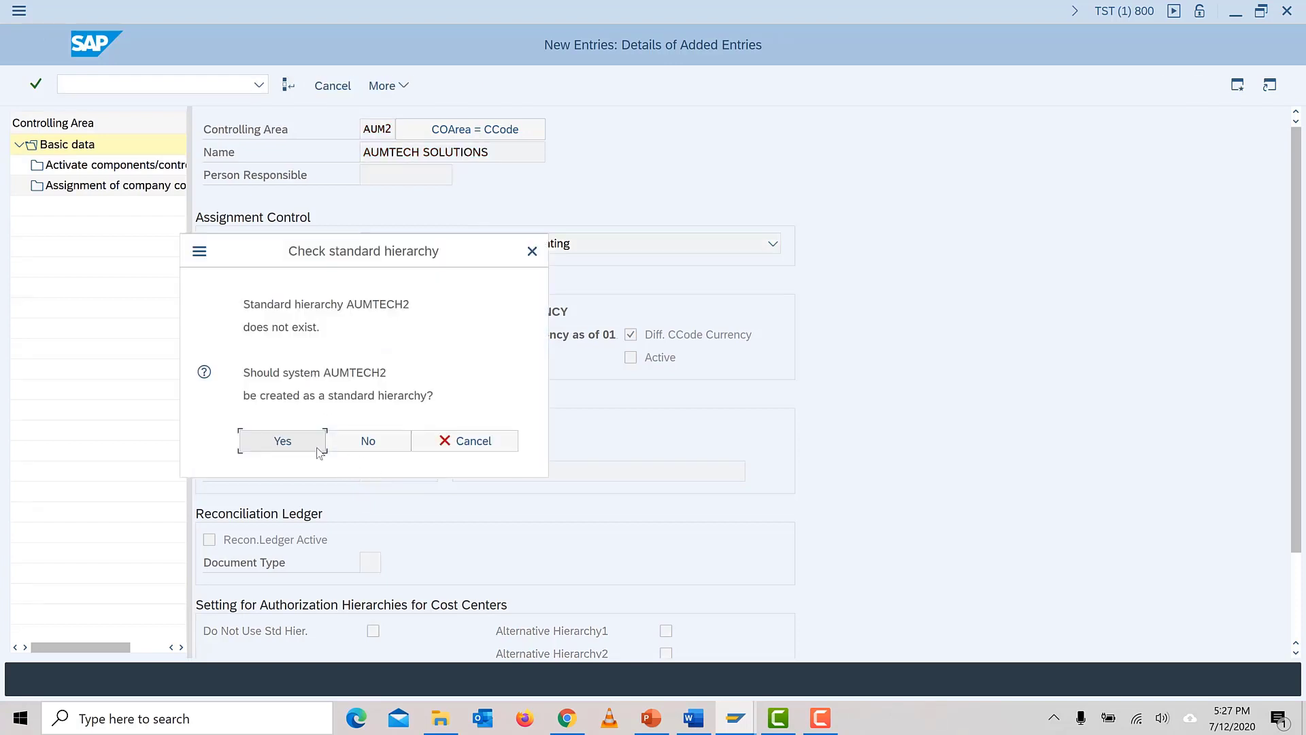
pyautogui.click(307, 443)
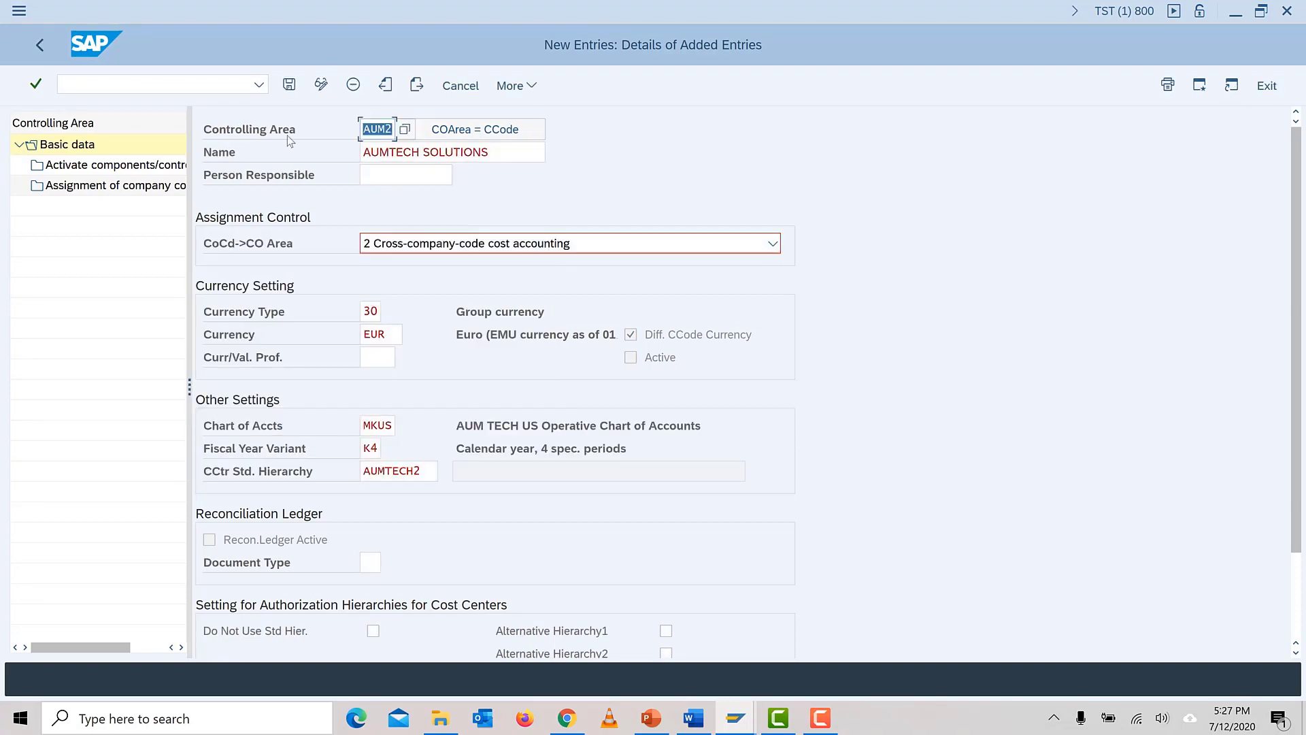
# Step: Save controlling area AUM2, agreeing again to create the standard hierarchy and accepting the proposed customizing request
pyautogui.click(289, 85)
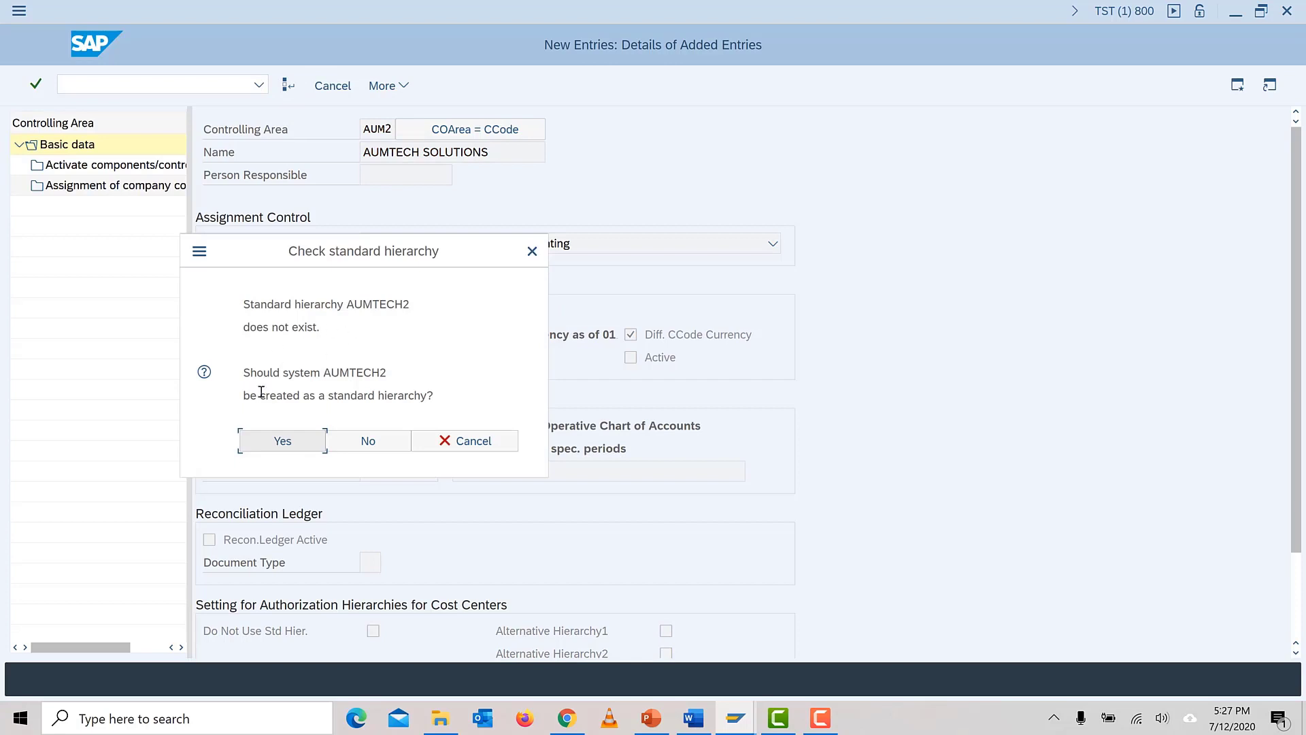
pyautogui.click(275, 443)
pyautogui.click(294, 284)
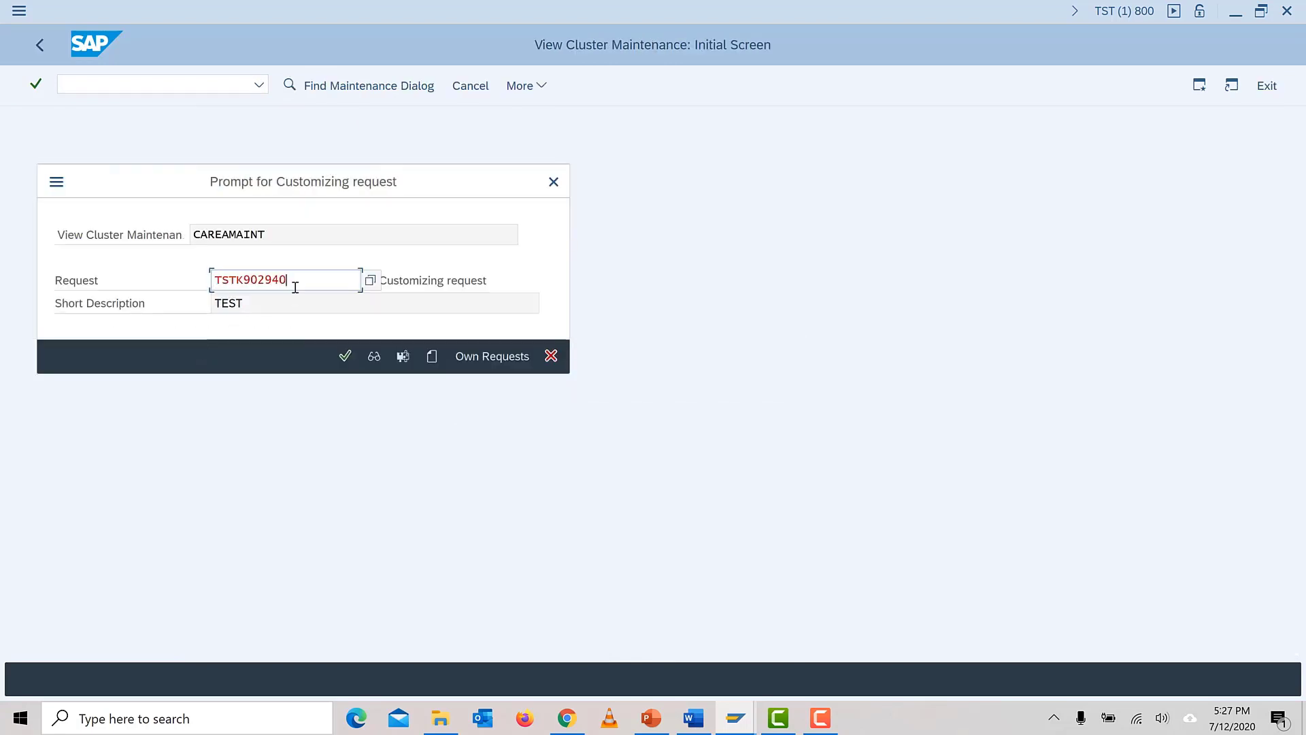
pyautogui.click(345, 356)
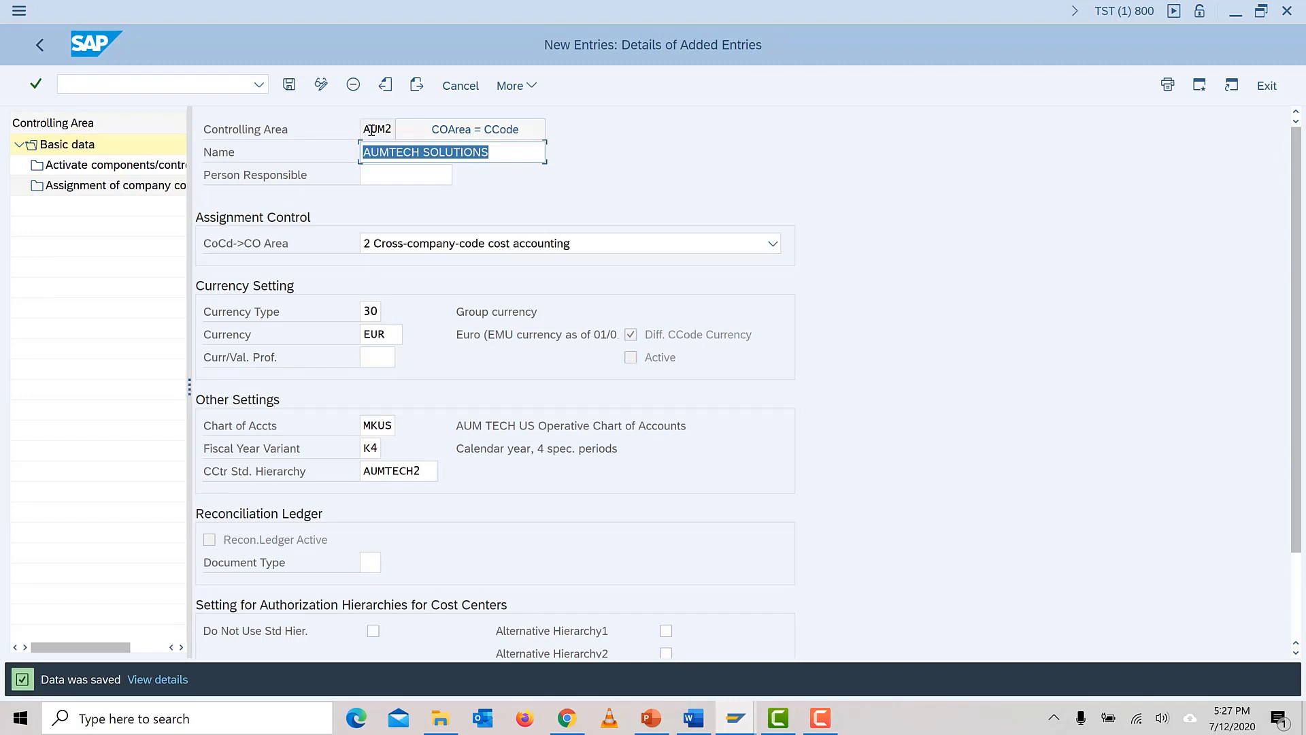
pyautogui.click(77, 187)
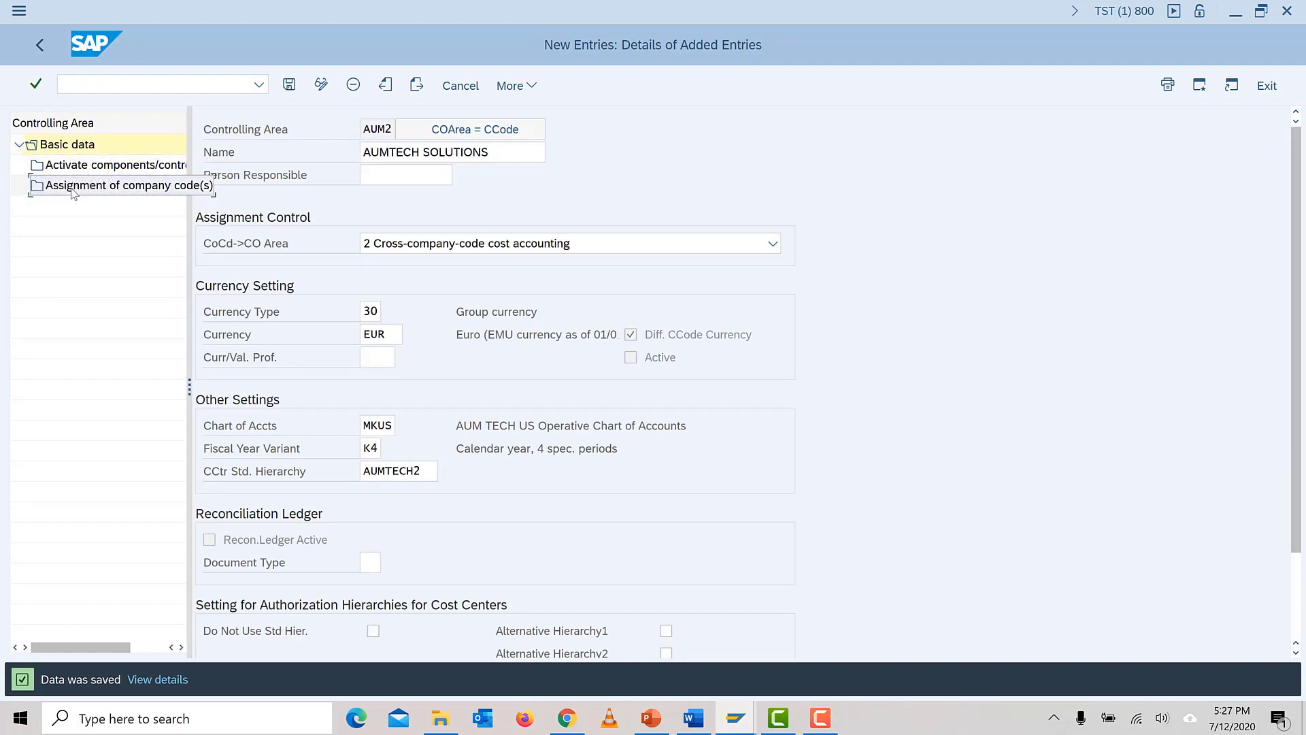
pyautogui.click(80, 168)
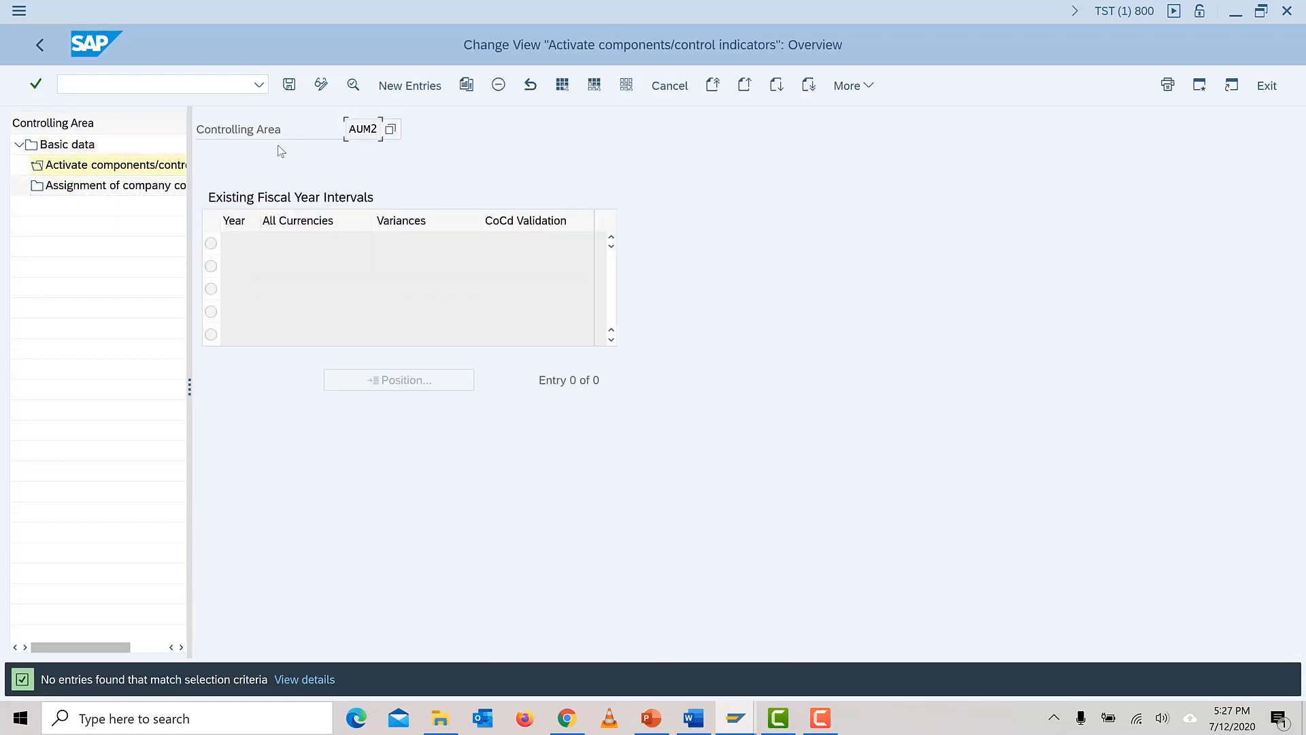
pyautogui.click(411, 86)
pyautogui.click(488, 589)
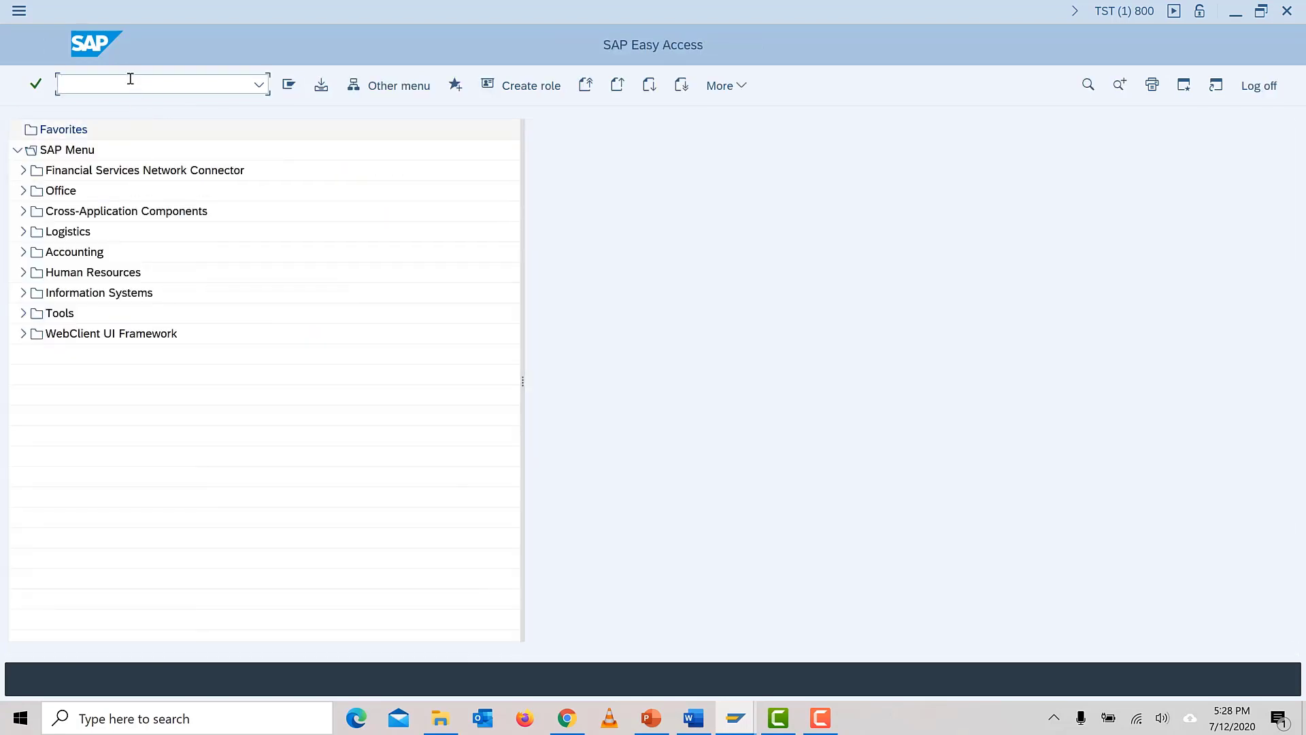
# Step: Open controlling area maintenance with transaction OKKP
pyautogui.click(130, 78)
pyautogui.write('/N')
pyautogui.write('OKK0')
pyautogui.press('Return')
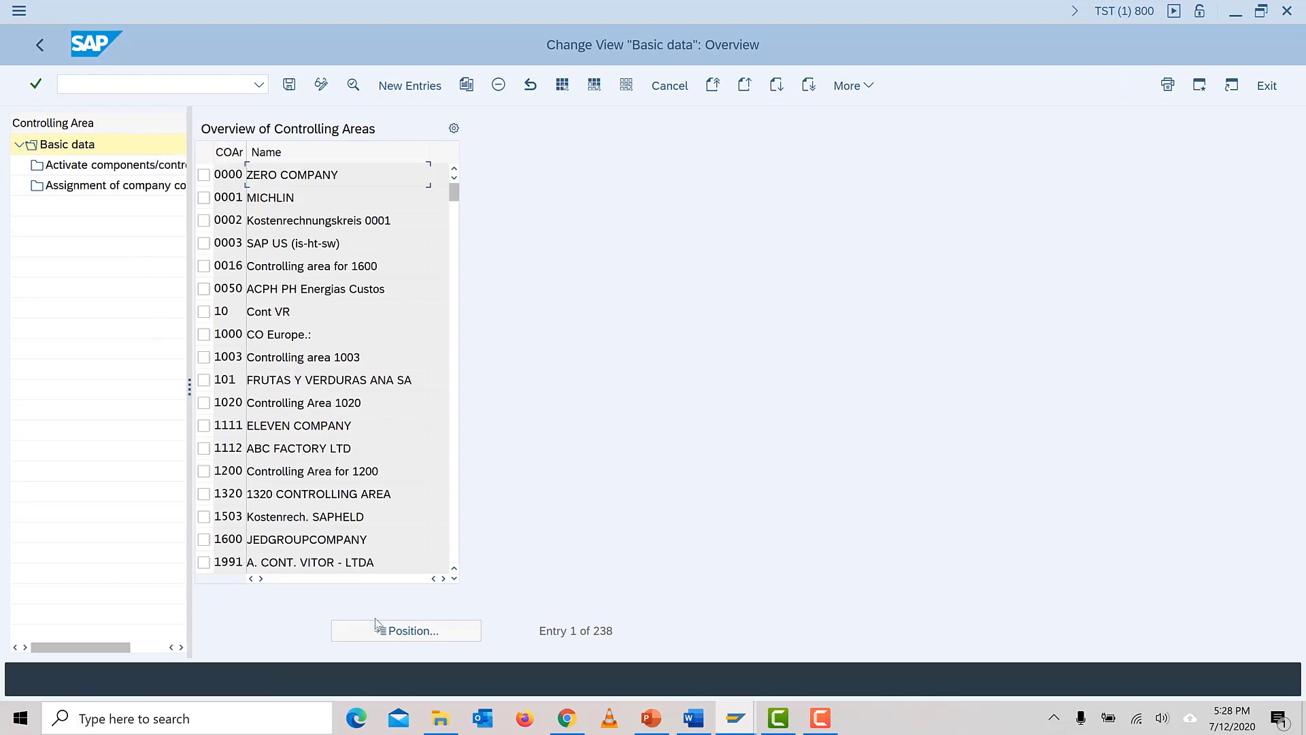
# Step: Find and select controlling area AUM2, and start a new entry in its assignment of company codes
pyautogui.click(406, 631)
pyautogui.write('A')
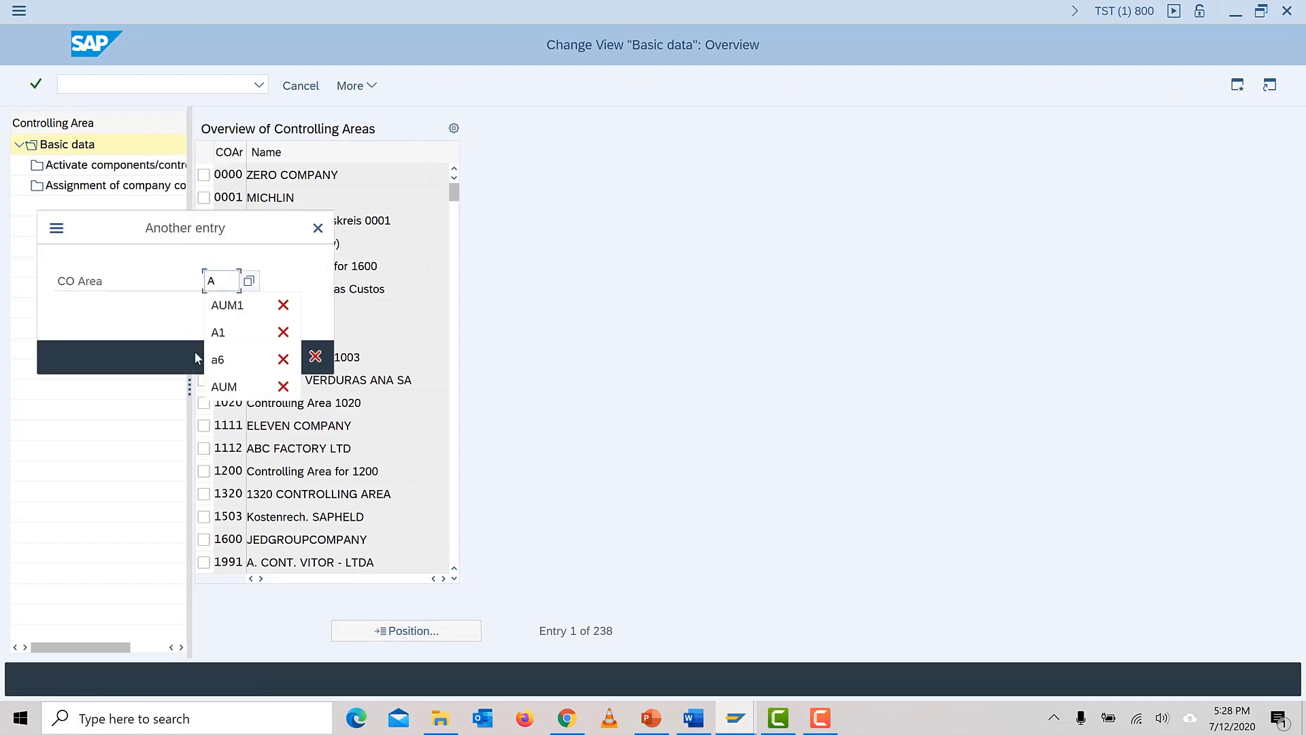
pyautogui.write('UM2')
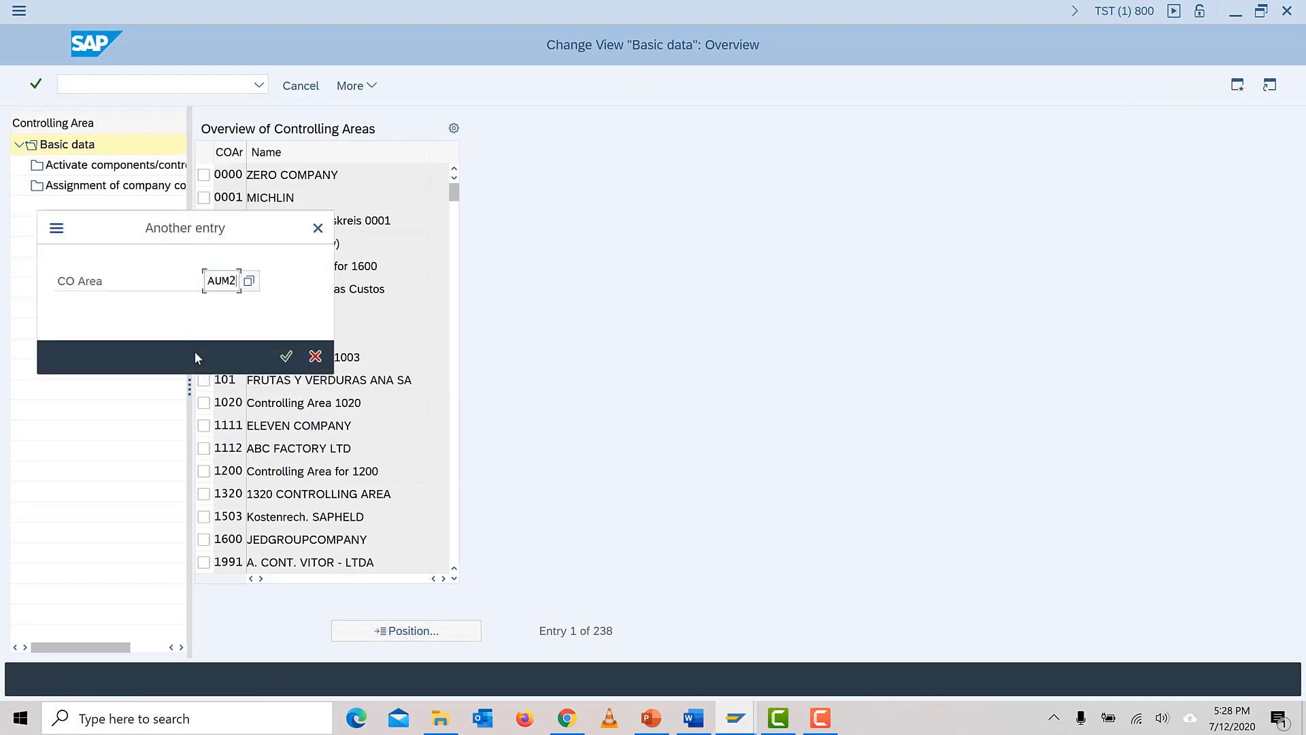
pyautogui.click(286, 359)
pyautogui.click(204, 175)
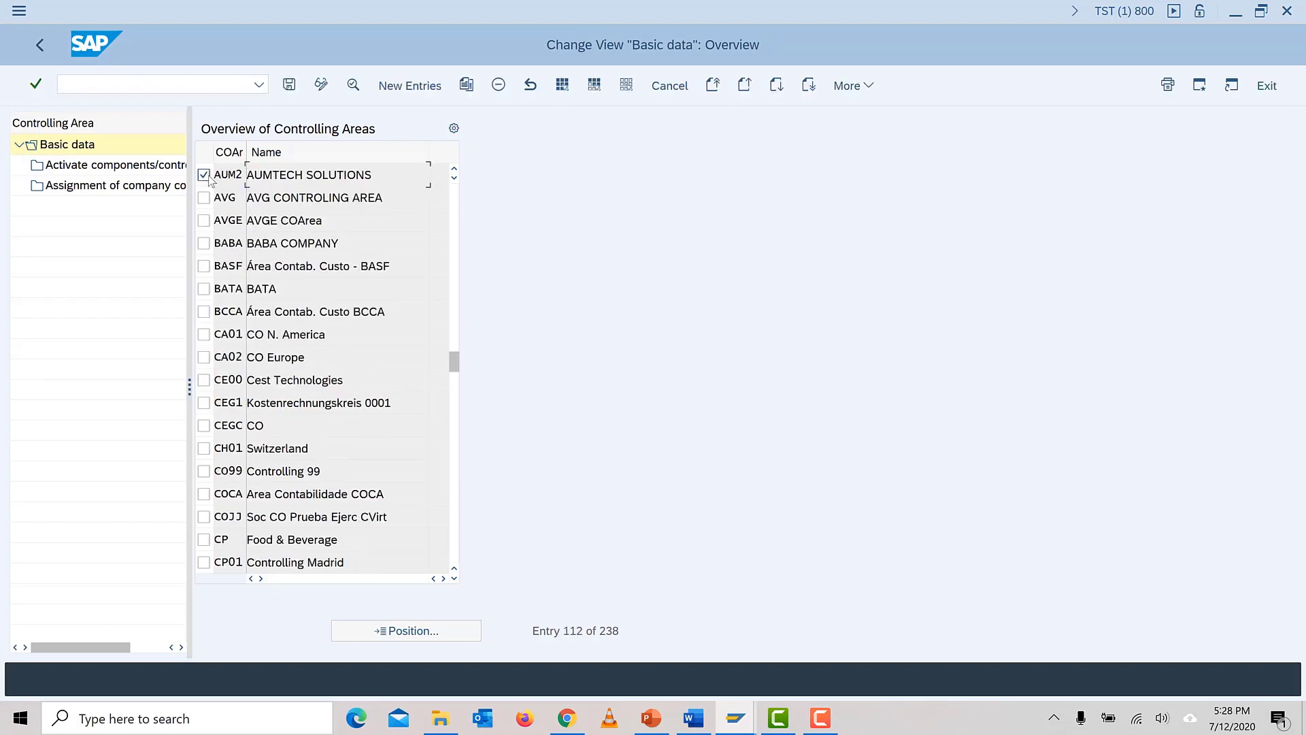
pyautogui.doubleClick(106, 191)
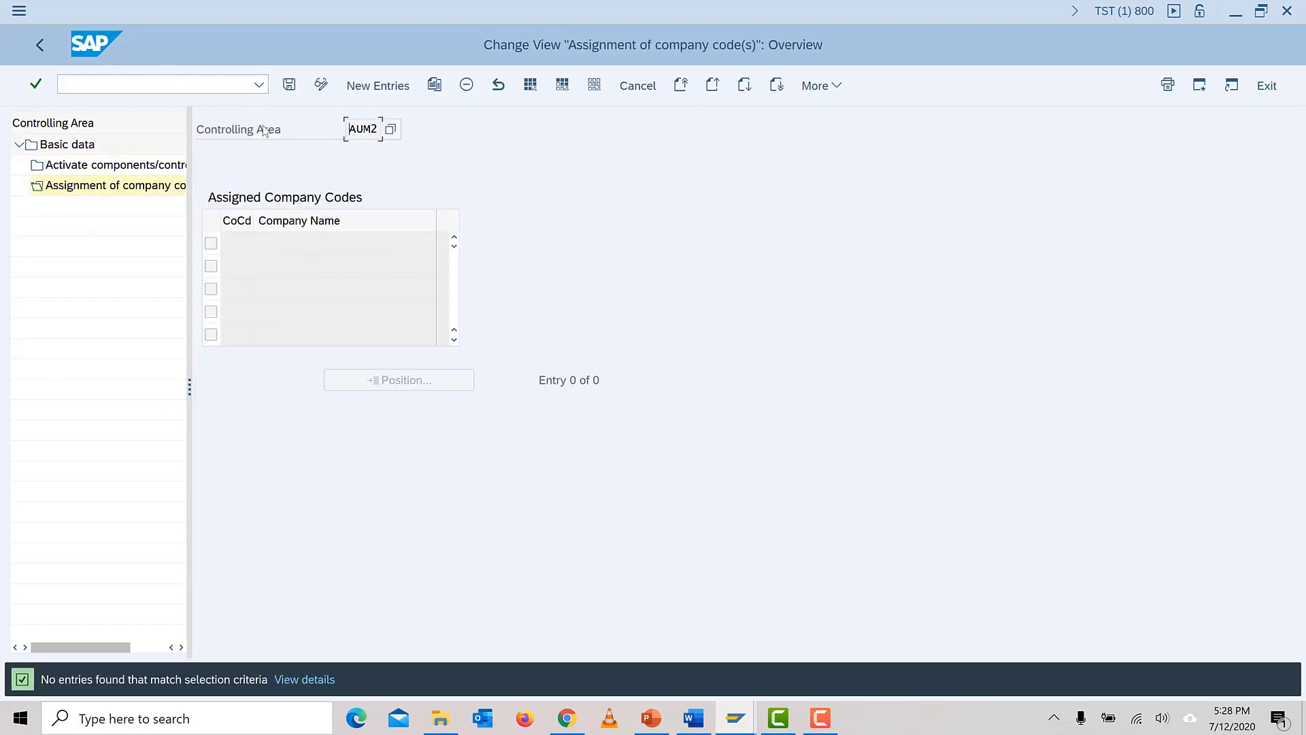
pyautogui.press('F5')
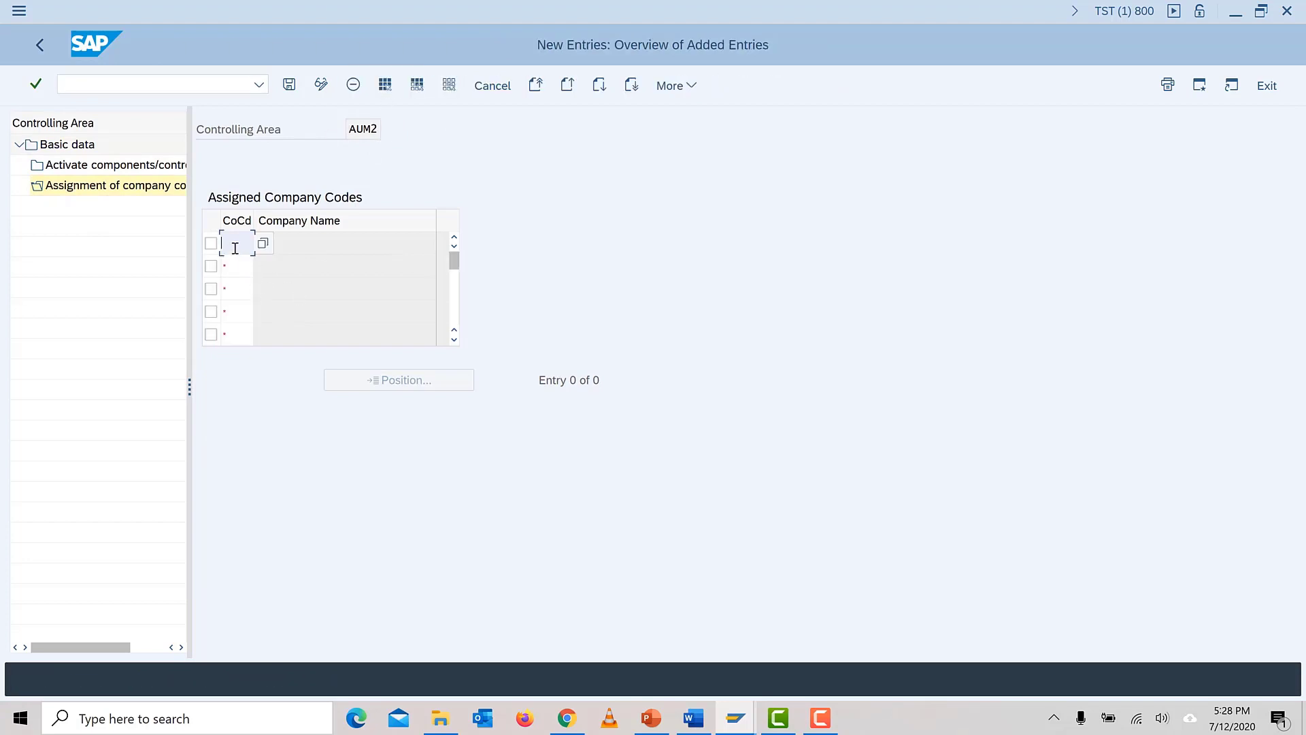
# Step: Try to assign company code AUM1 to controlling area AUM2, and clear the entry
pyautogui.click(235, 248)
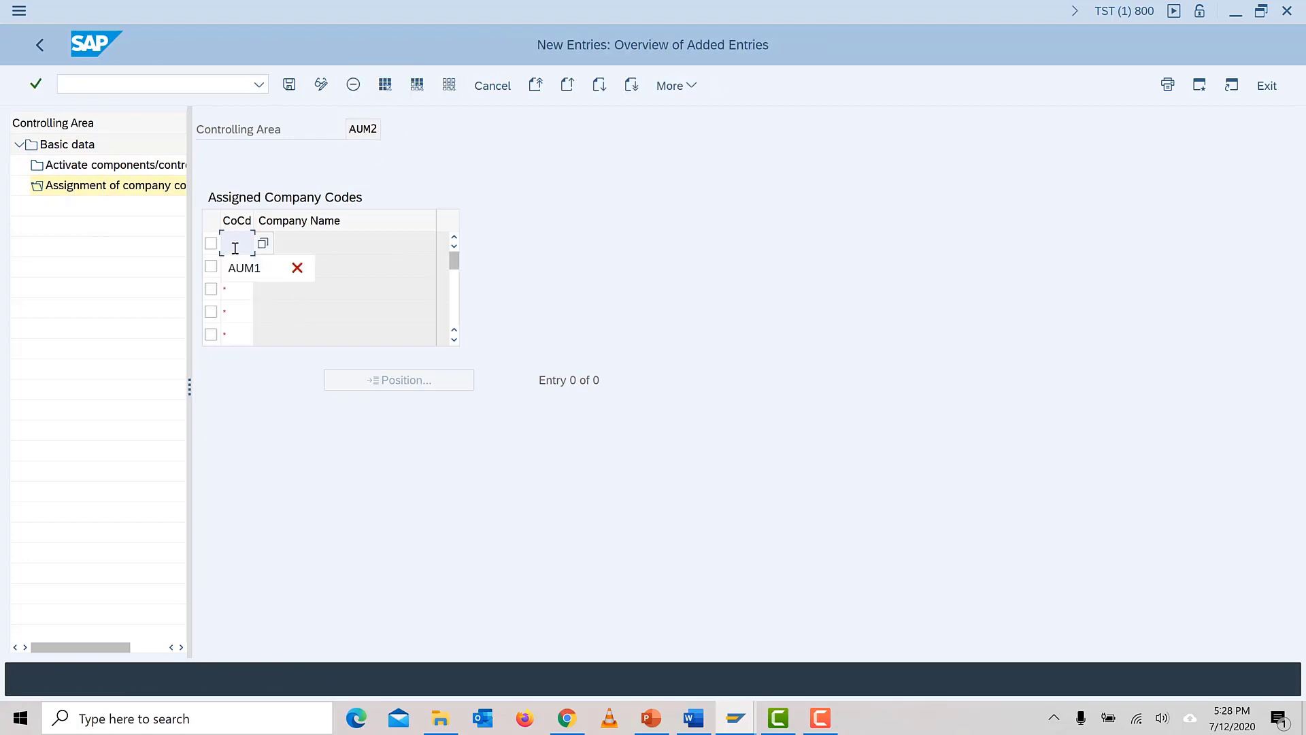
pyautogui.click(258, 276)
pyautogui.press('Return')
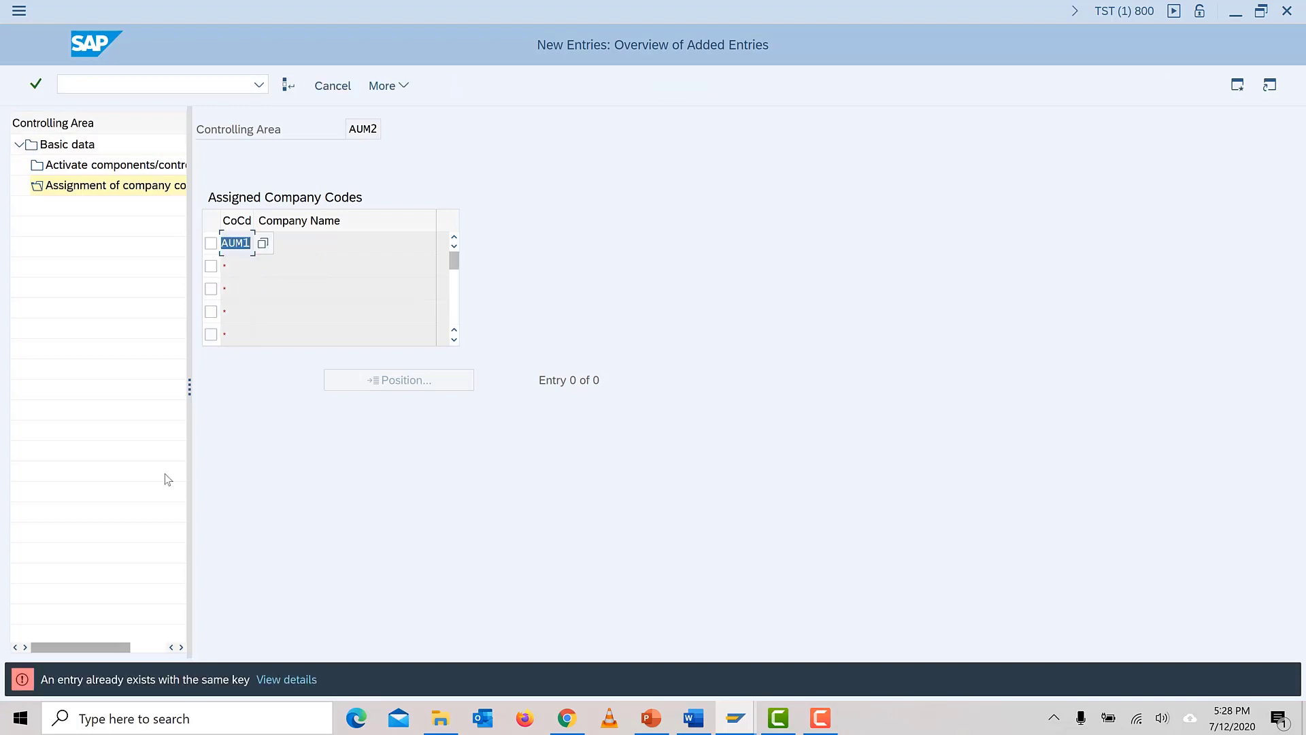
pyautogui.click(234, 247)
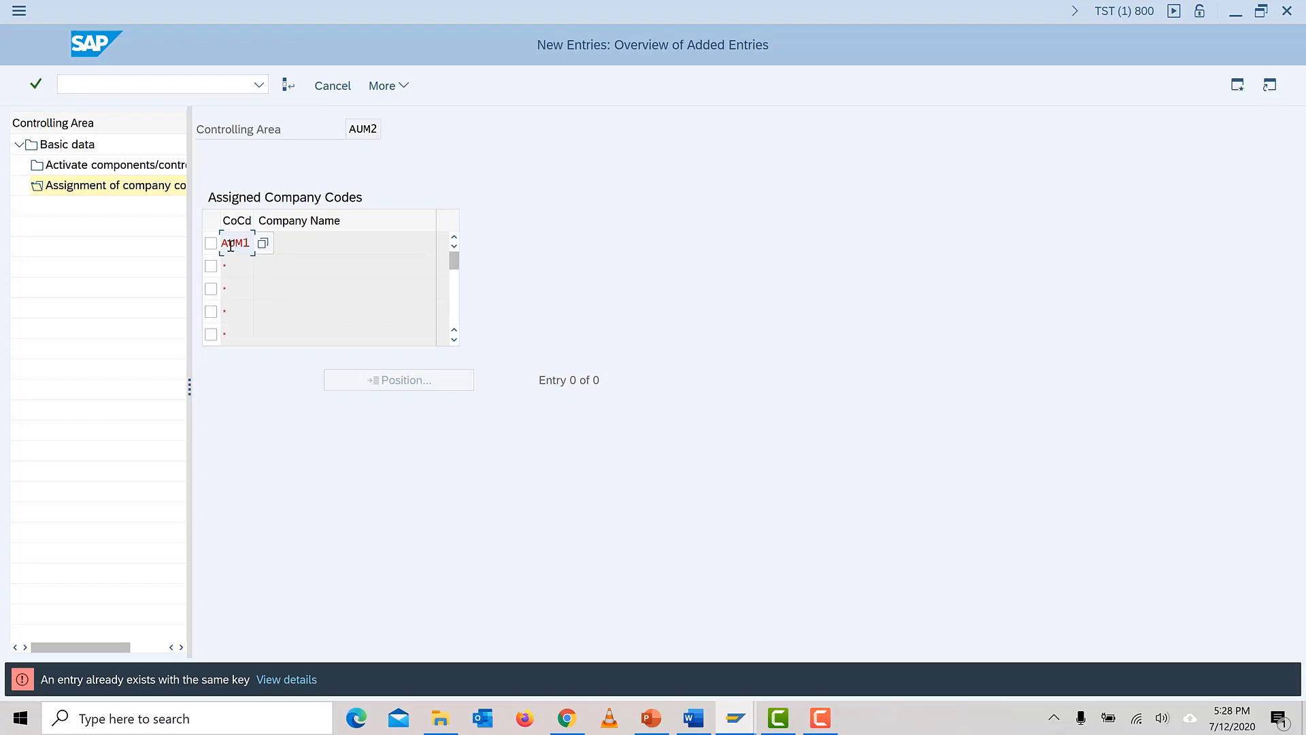
pyautogui.press('BackSpace')
pyautogui.press('BackSpace')
pyautogui.press('BackSpace')
pyautogui.press('BackSpace')
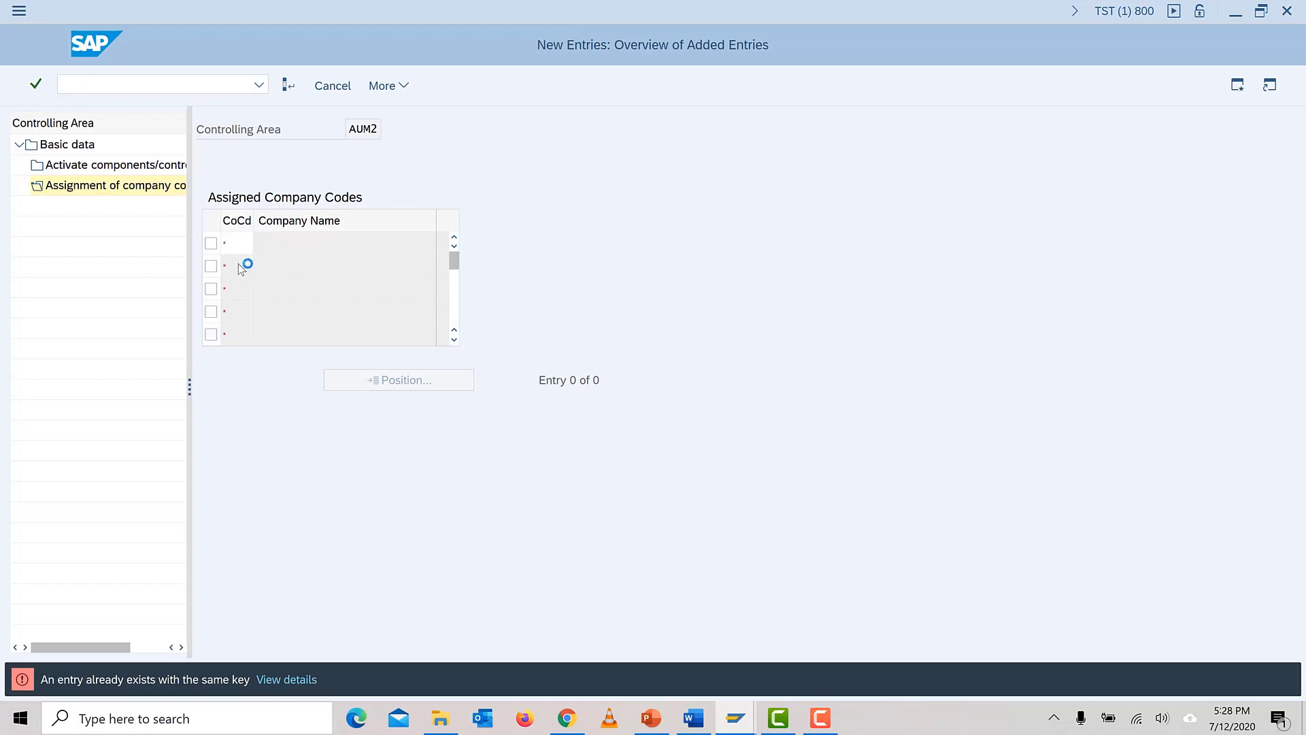
# Step: Look up the available company codes and assign MK19, AUM Tech Solutions, to controlling area AUM2
pyautogui.press('F4')
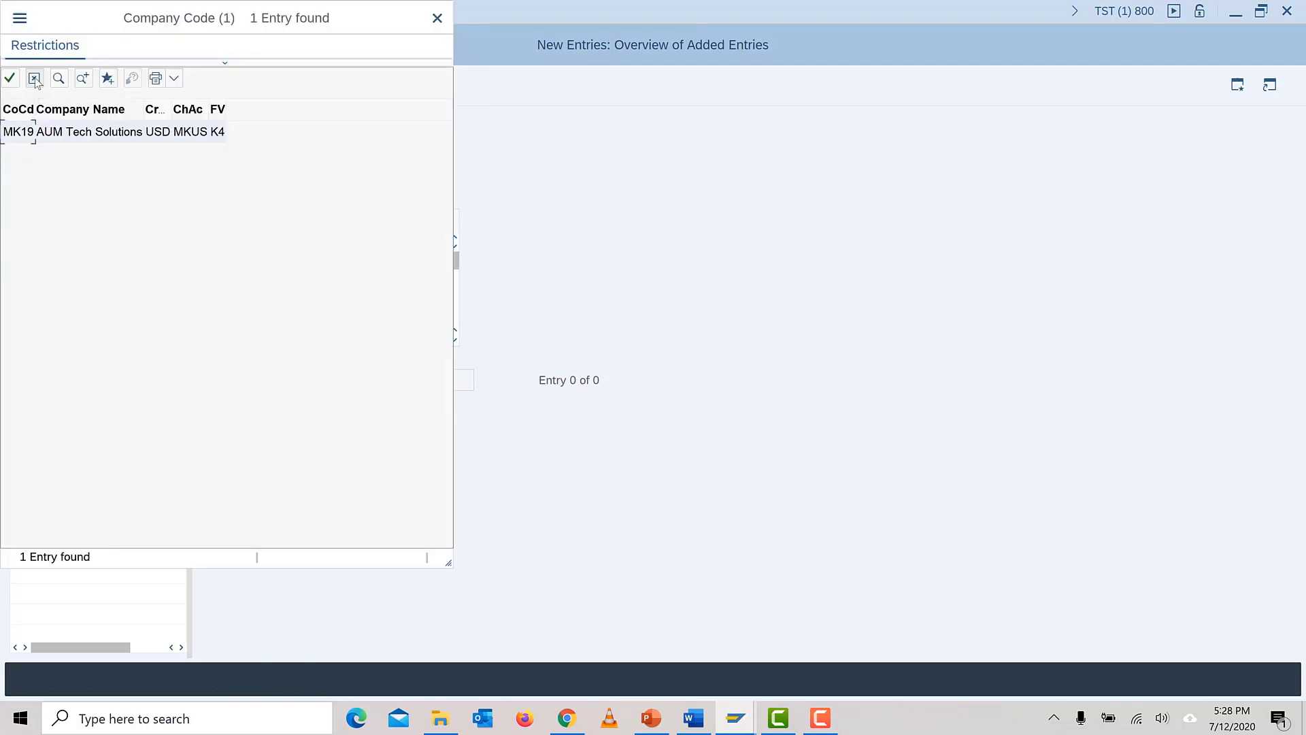
pyautogui.click(35, 79)
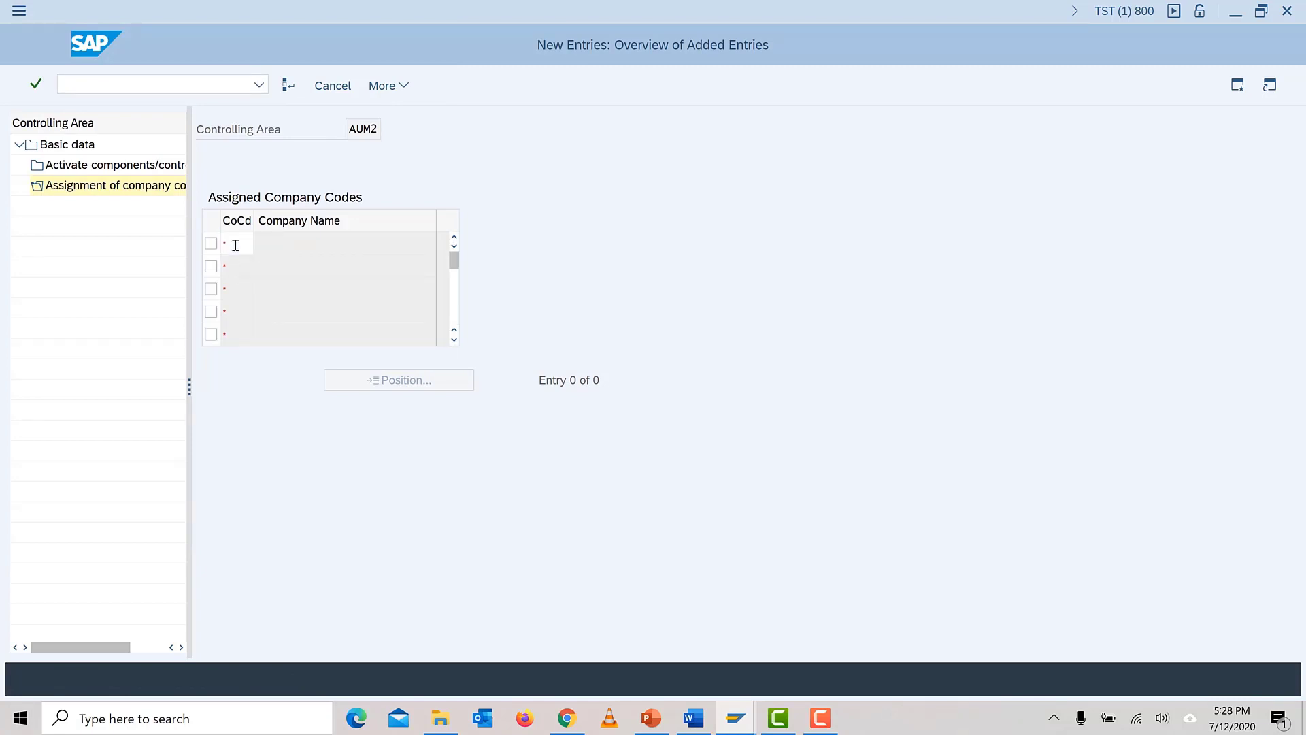
pyautogui.press('F4')
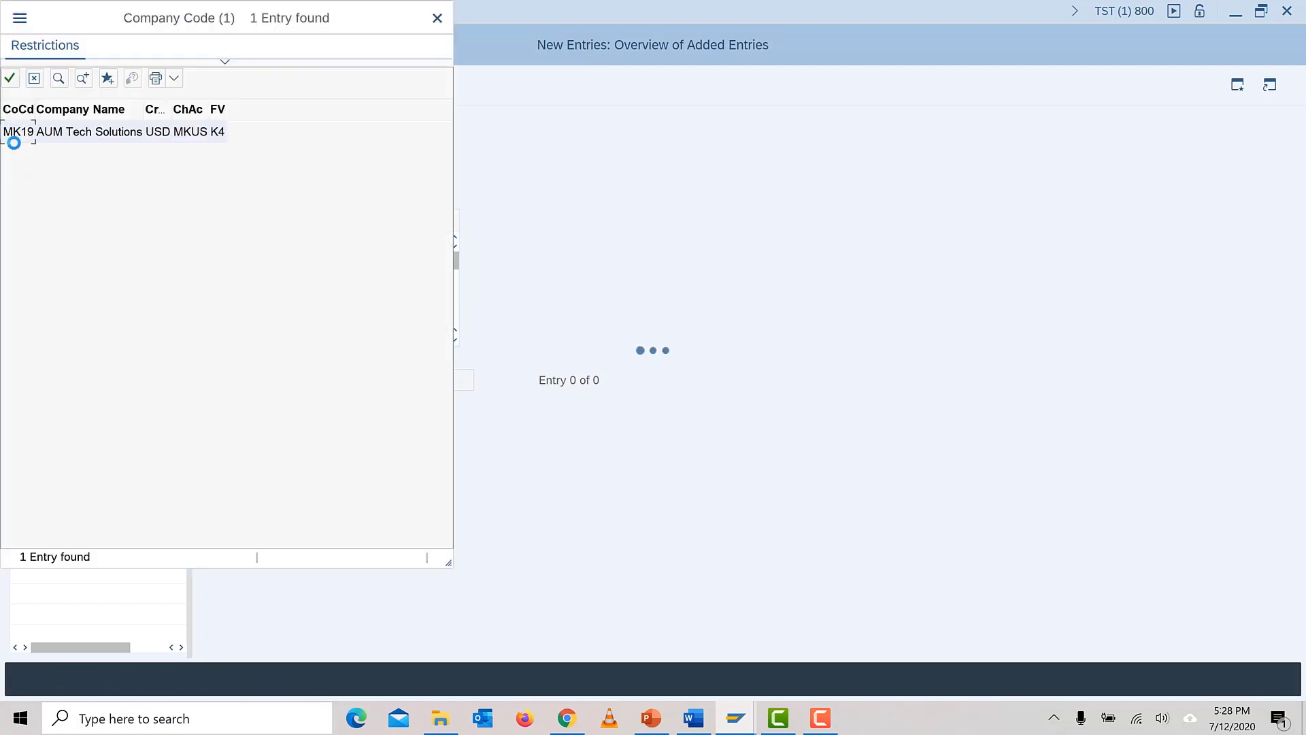
pyautogui.doubleClick(19, 132)
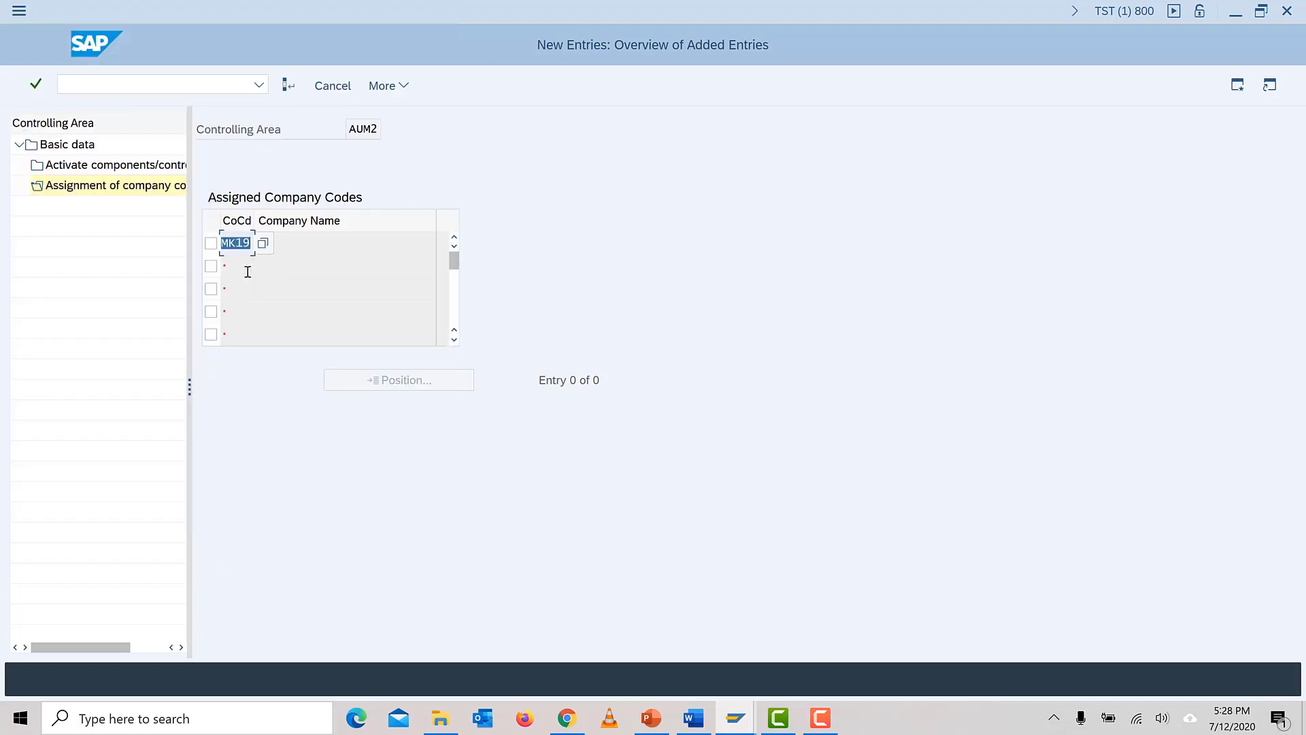
pyautogui.press('Return')
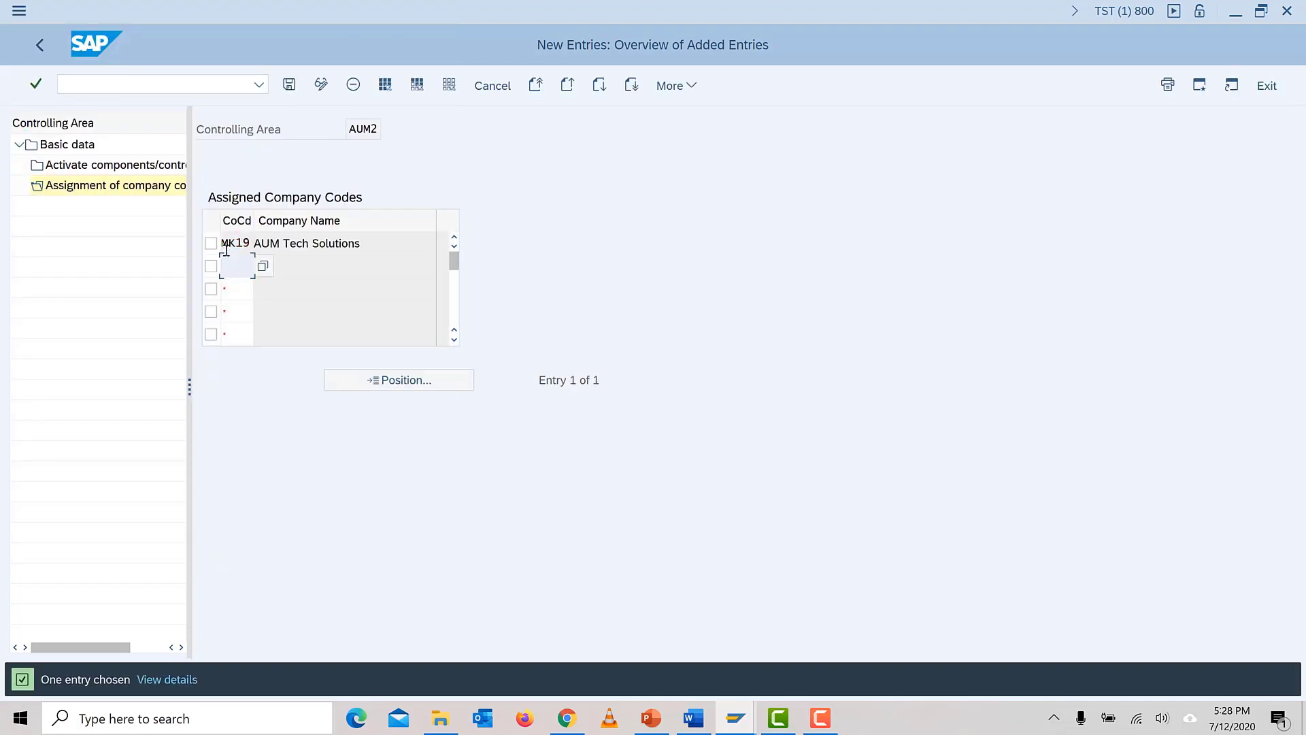
# Step: Save the company code assignment and accept the proposed customizing request
pyautogui.click(366, 247)
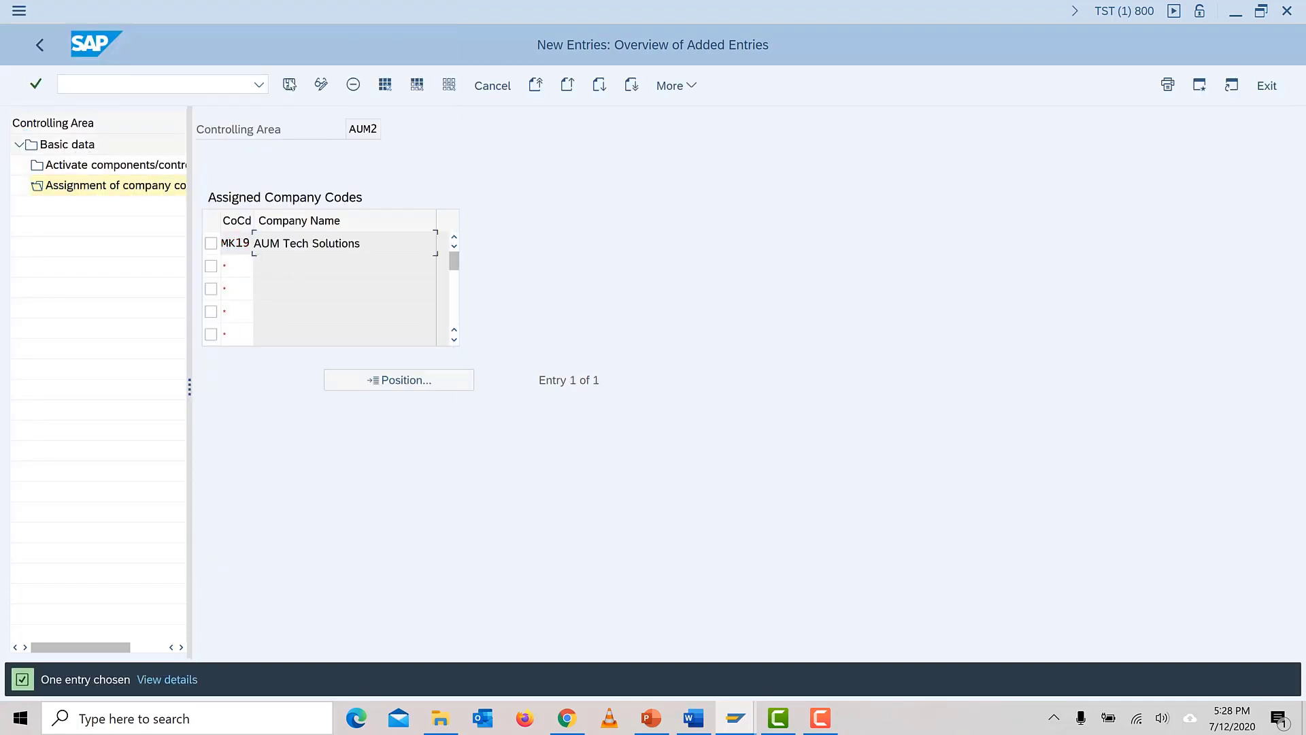
pyautogui.click(289, 84)
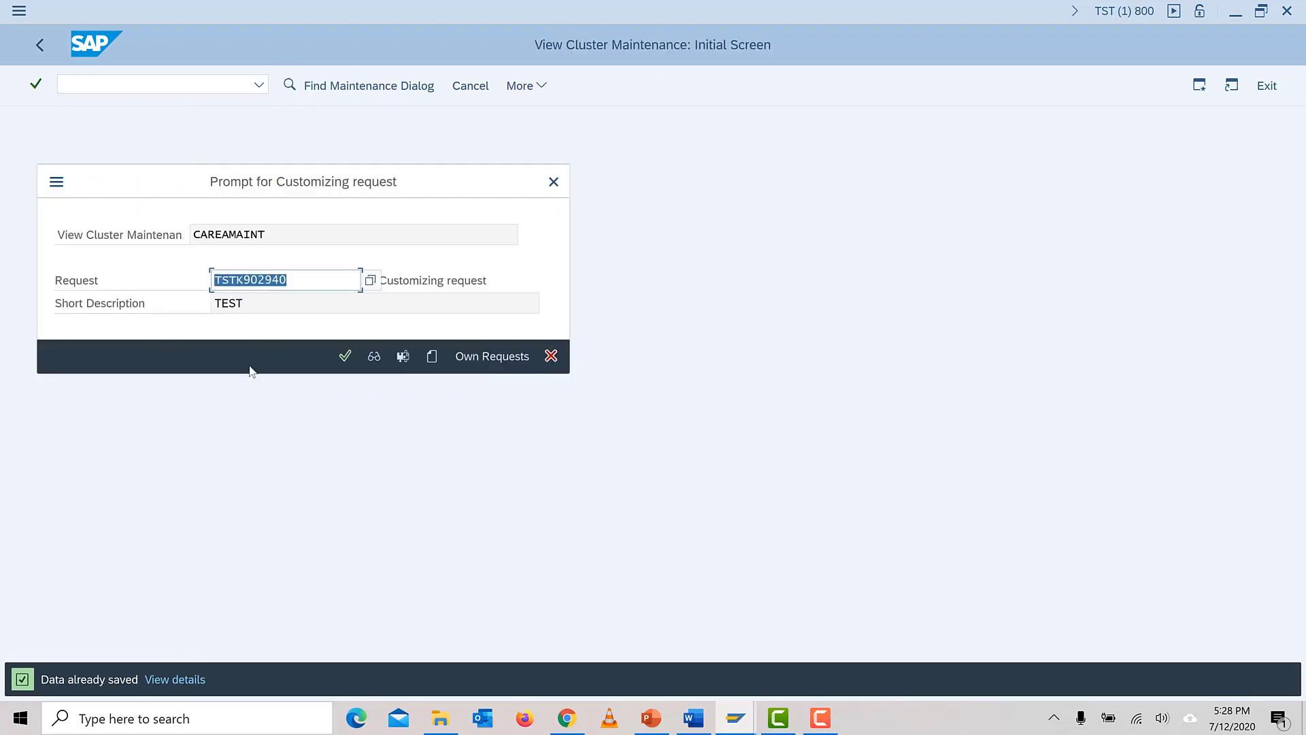
pyautogui.click(344, 354)
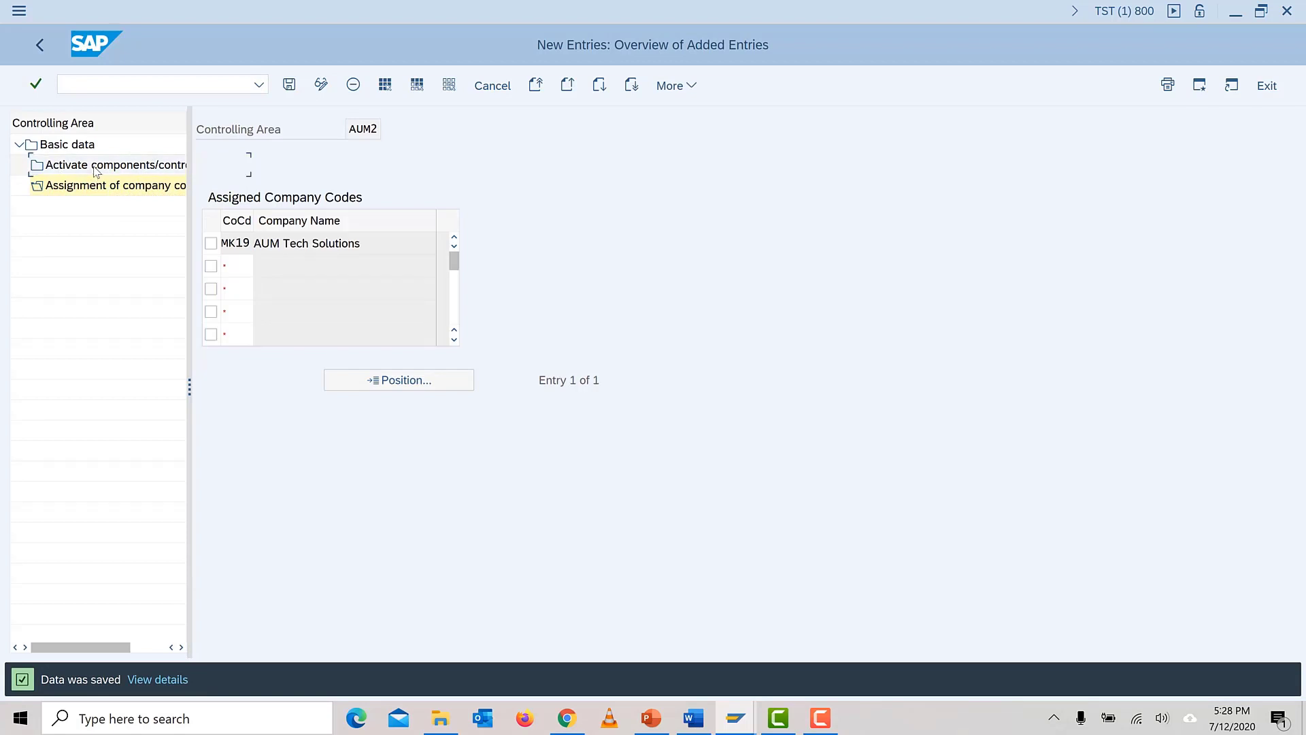
# Step: Create a new components/control indicators entry for controlling area AUM2 starting with fiscal year 2020
pyautogui.doubleClick(96, 170)
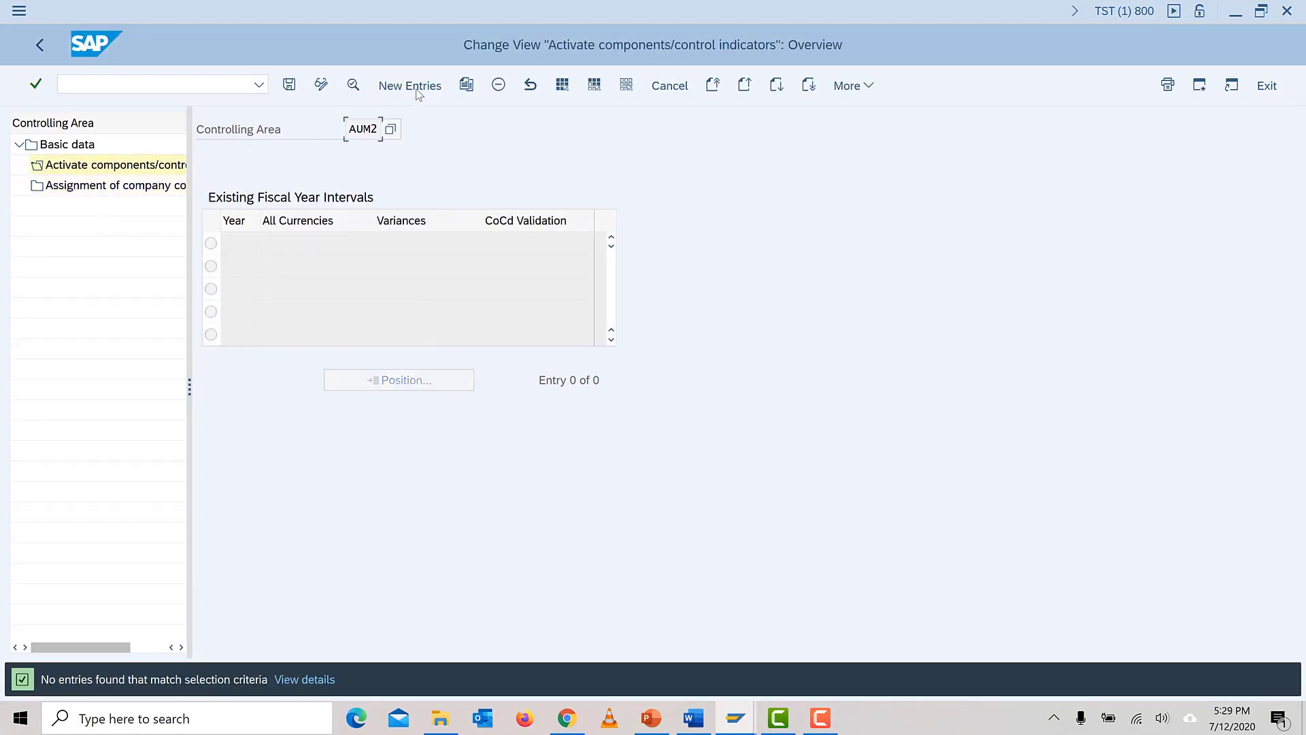
pyautogui.click(415, 87)
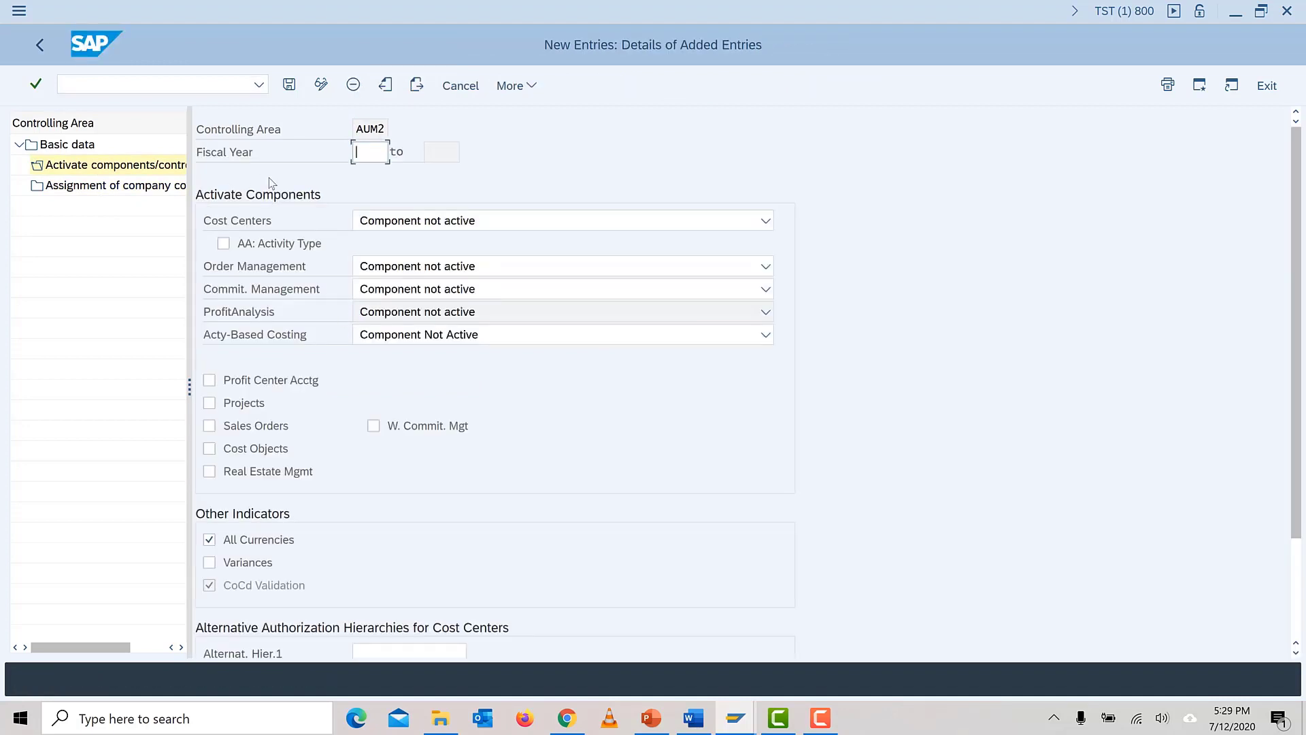
pyautogui.write('2020')
# Step: Set Cost Centers and Order Management to 1 Component active
pyautogui.click(455, 227)
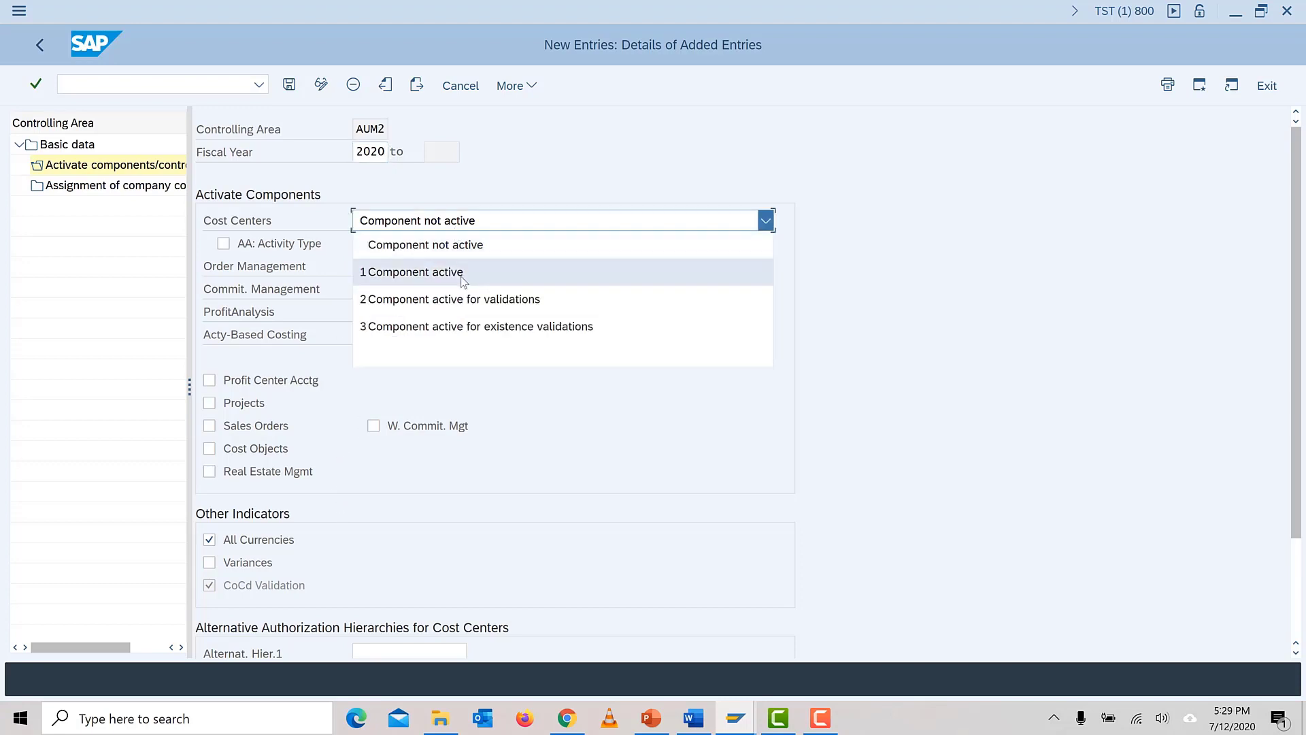
pyautogui.click(465, 274)
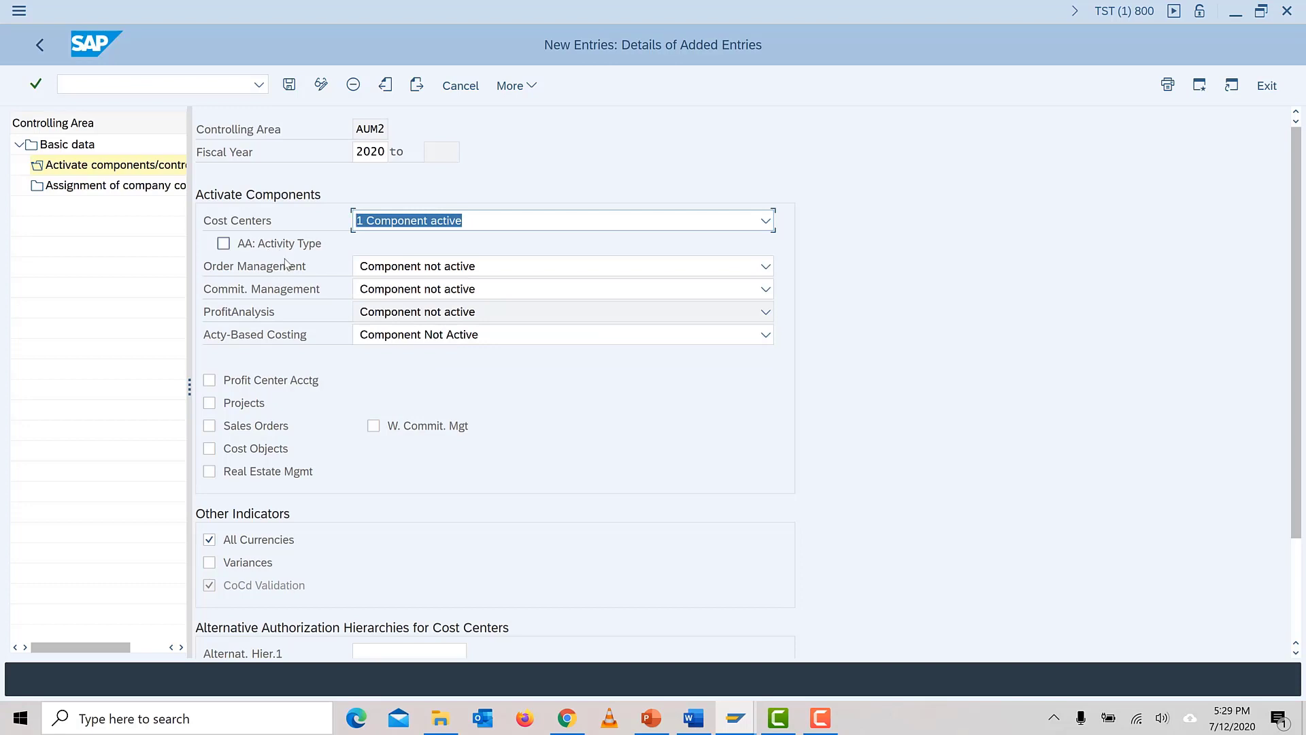
pyautogui.click(401, 272)
pyautogui.click(421, 319)
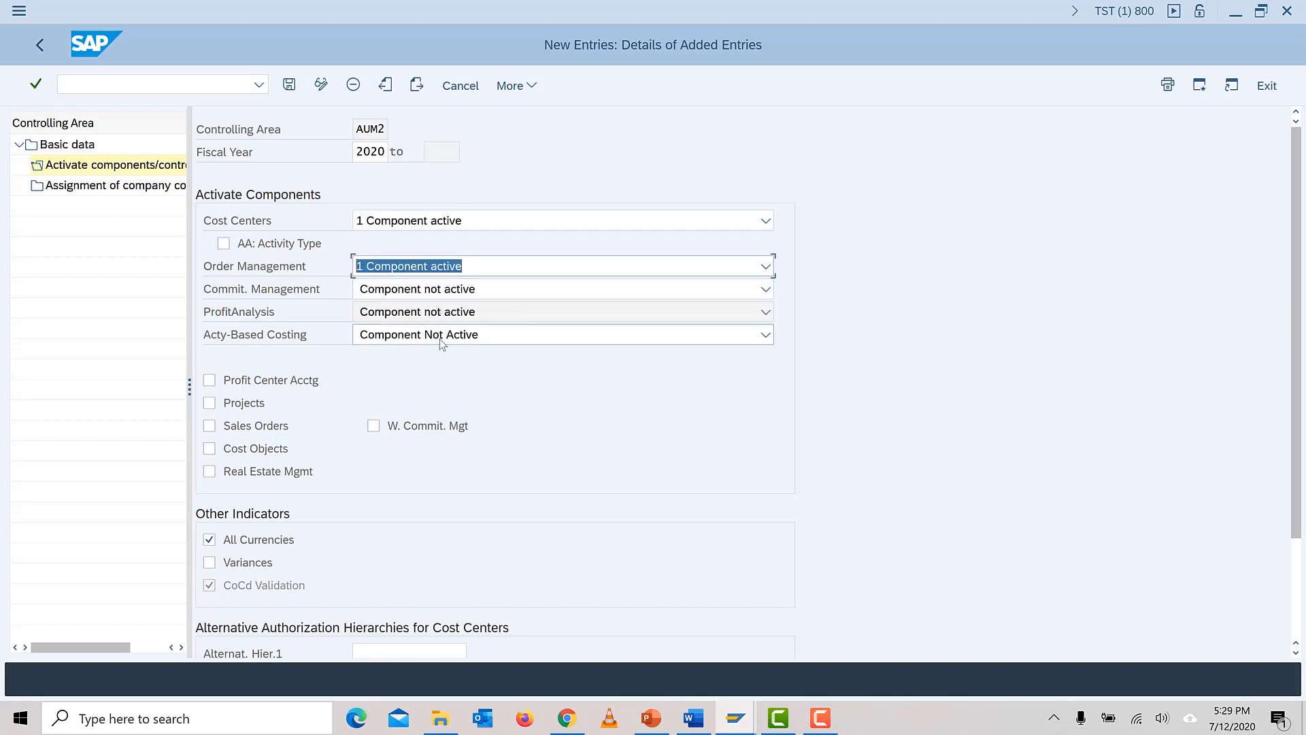
# Step: Activate Profit Center Acctg, Cost Objects, Variances and Projects, and set Commit. Management to 1 Components active
pyautogui.click(265, 384)
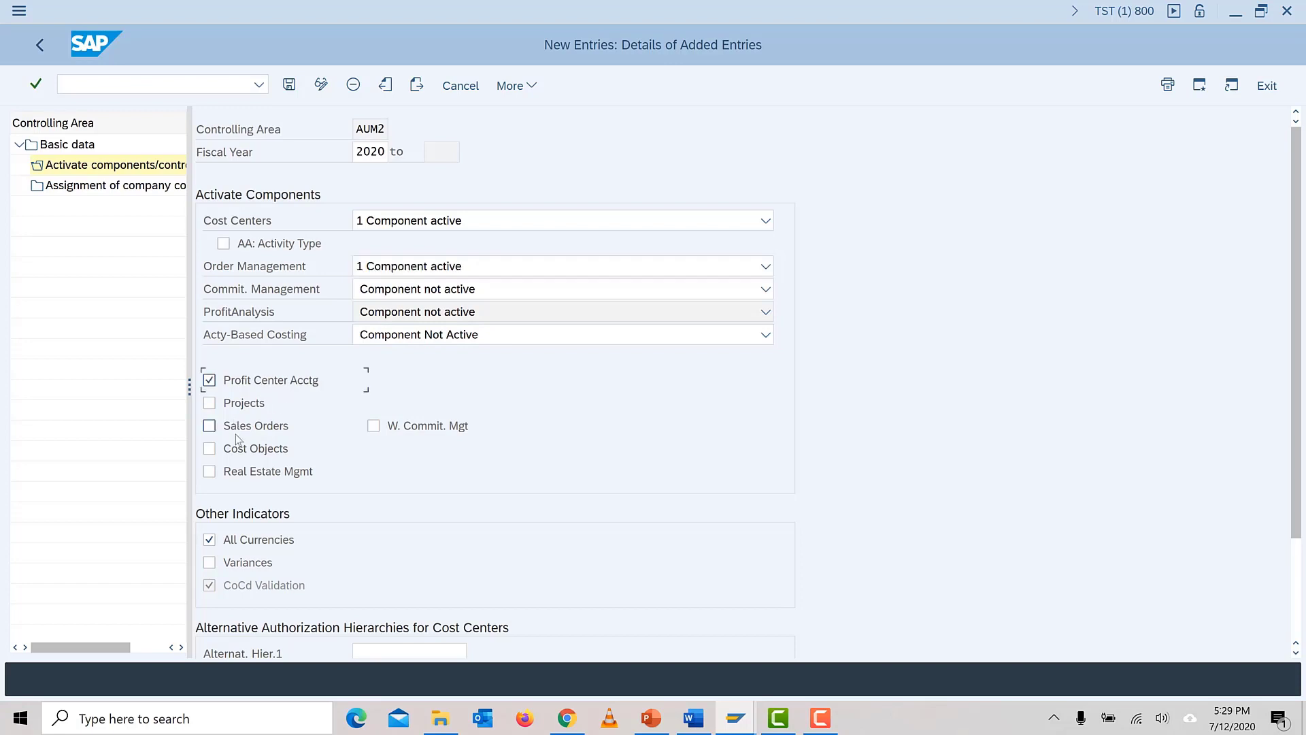
pyautogui.click(246, 453)
pyautogui.click(253, 564)
pyautogui.scroll(-3, 616, 504)
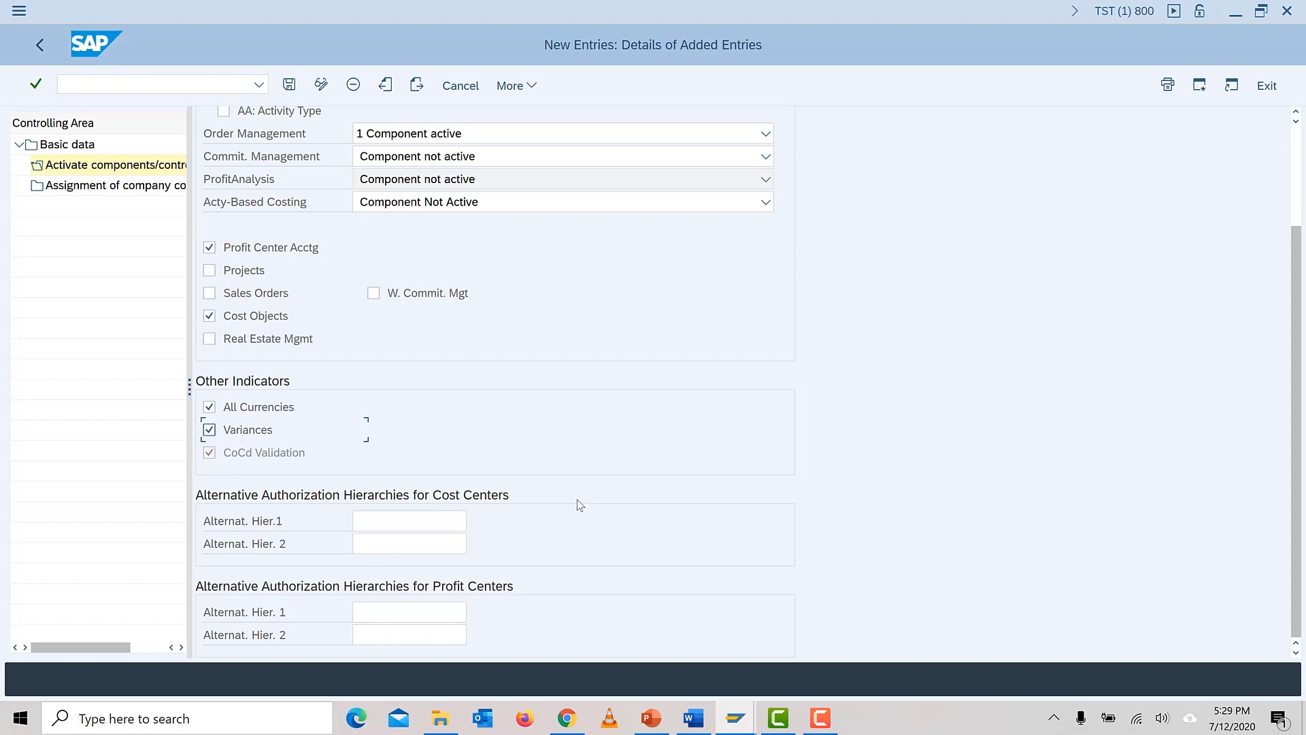
pyautogui.scroll(3, 595, 496)
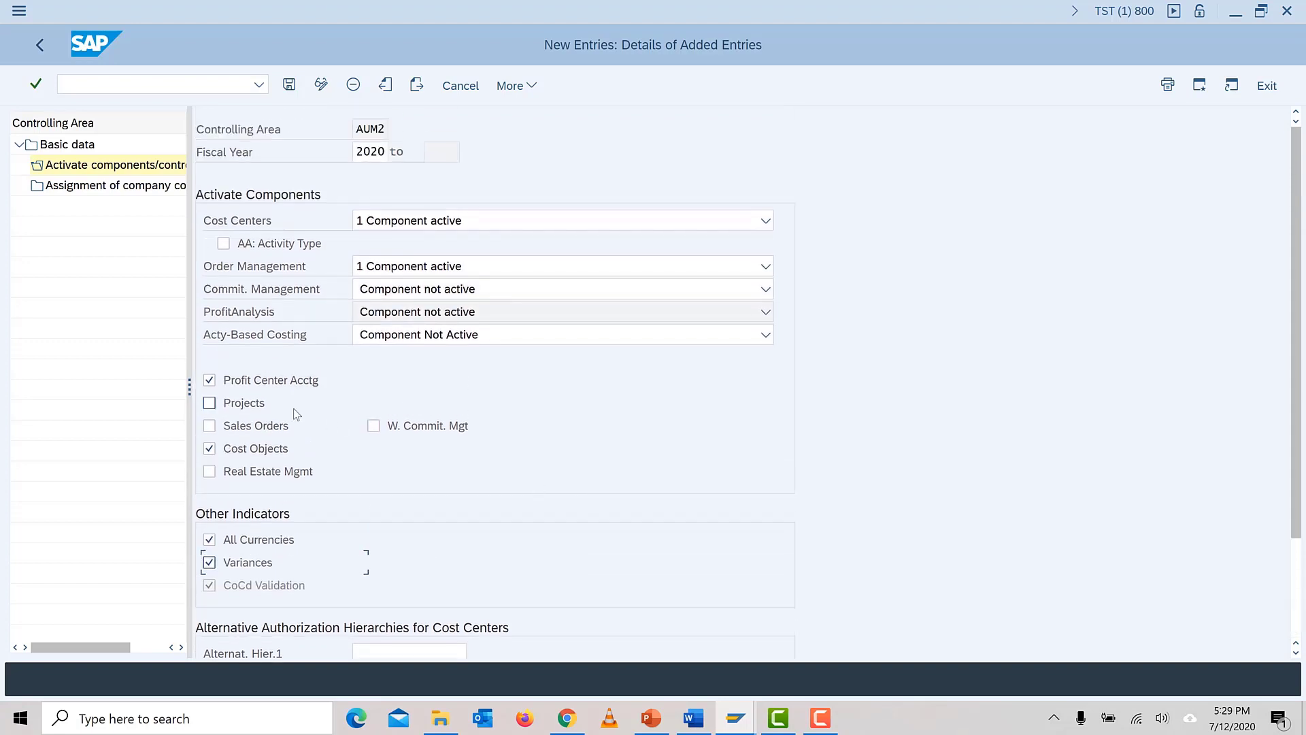
pyautogui.click(238, 407)
pyautogui.click(421, 291)
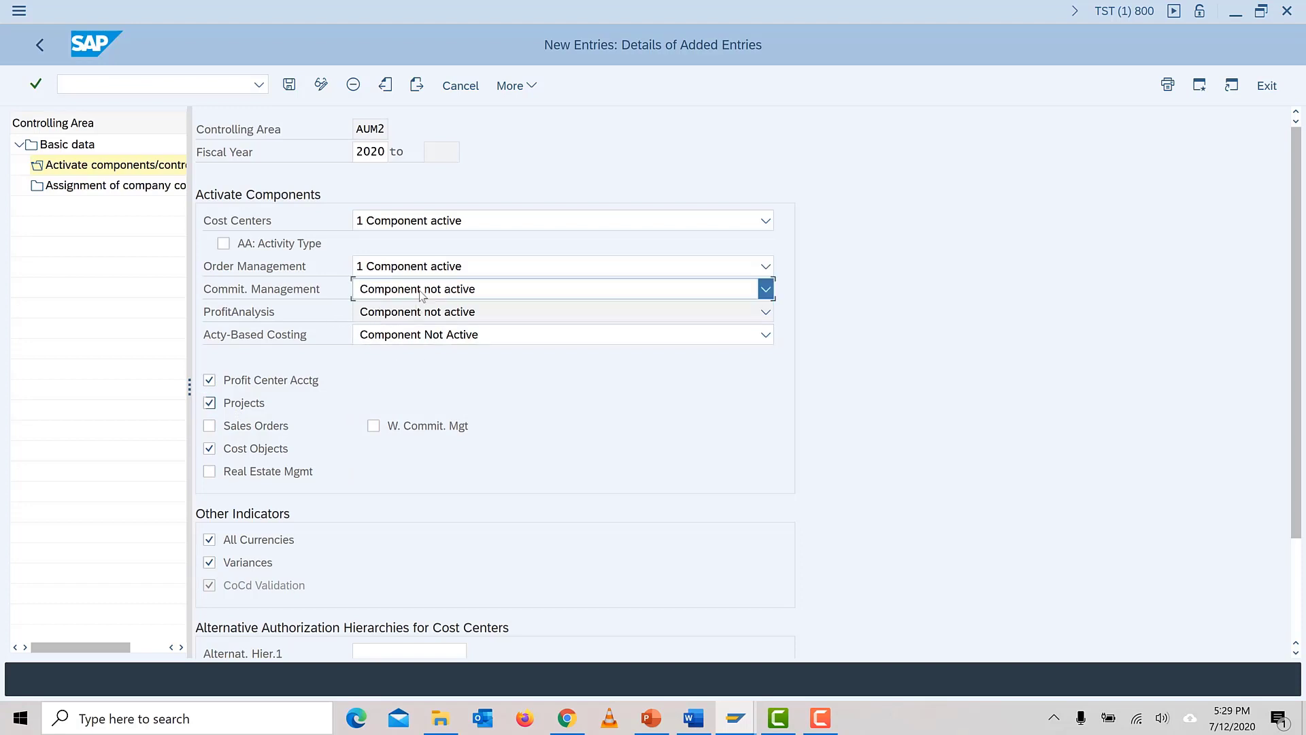
pyautogui.click(420, 341)
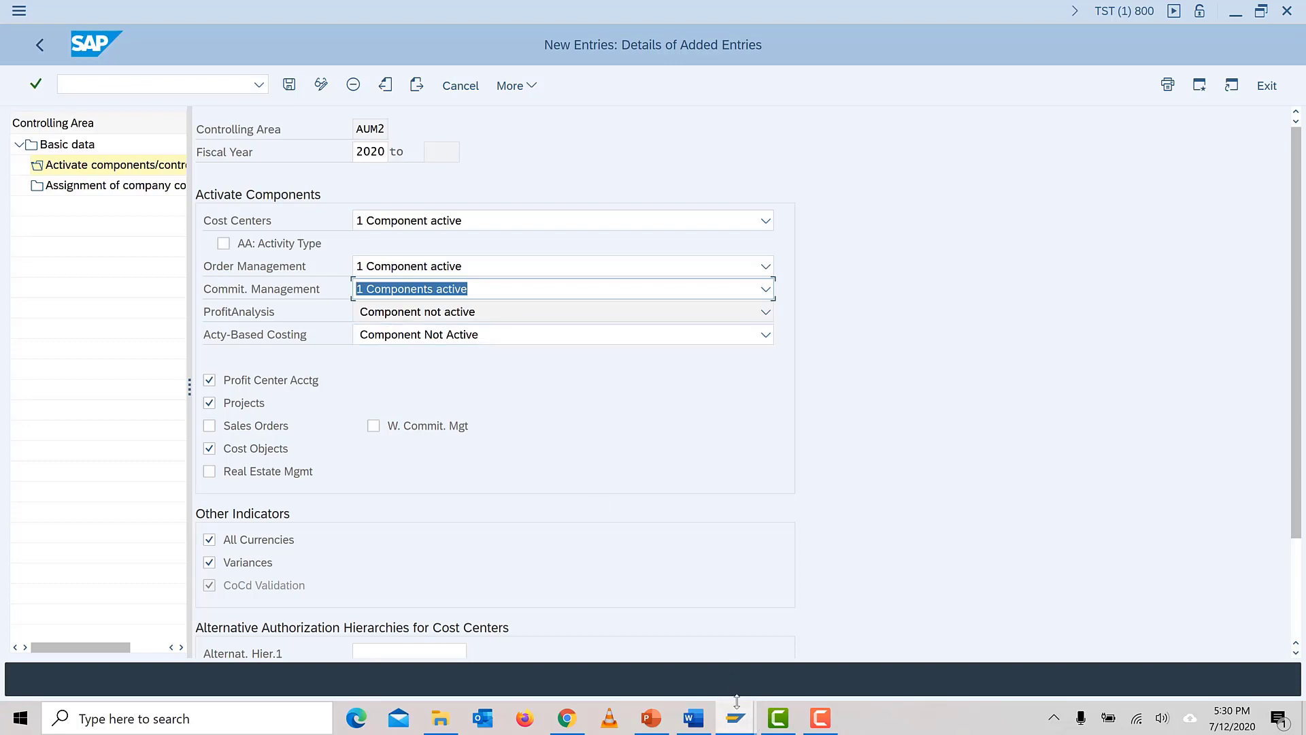
# Step: Switch to the PowerPoint presentation and review the Controlling Overview slides on the controlling area and controlling versions
pyautogui.click(651, 718)
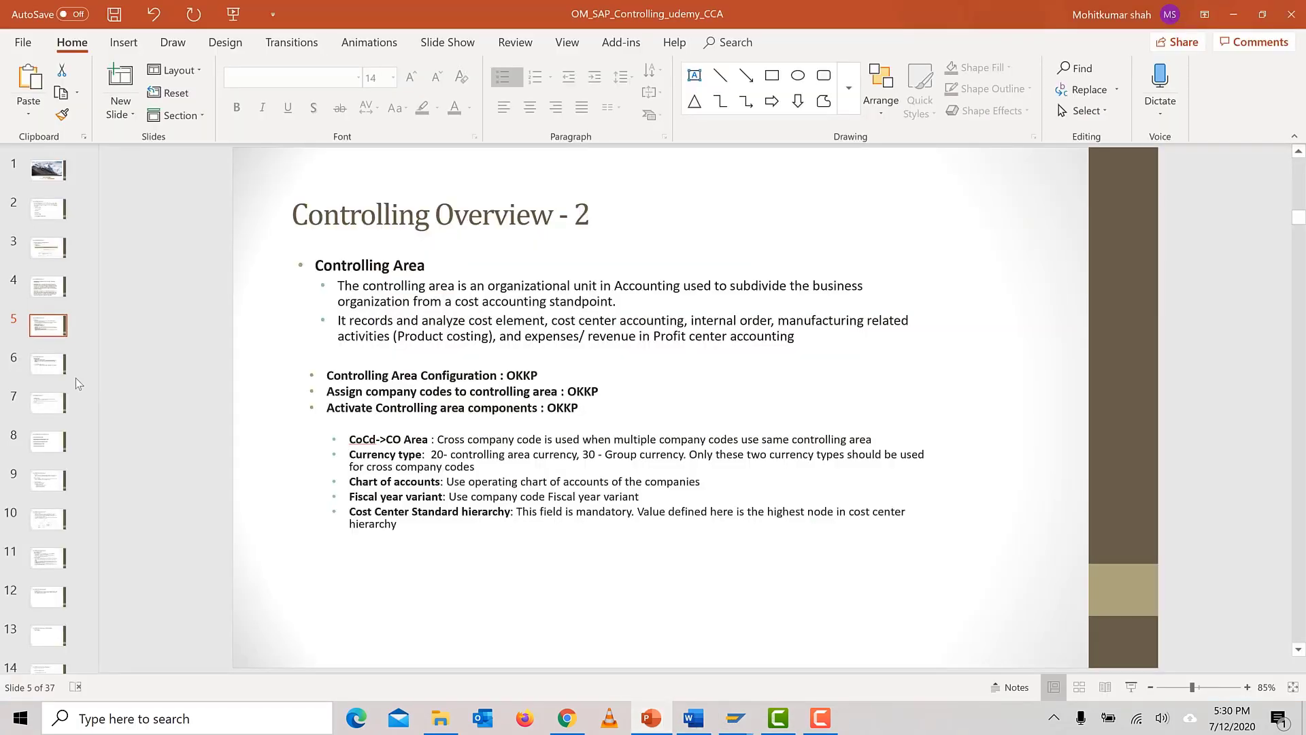
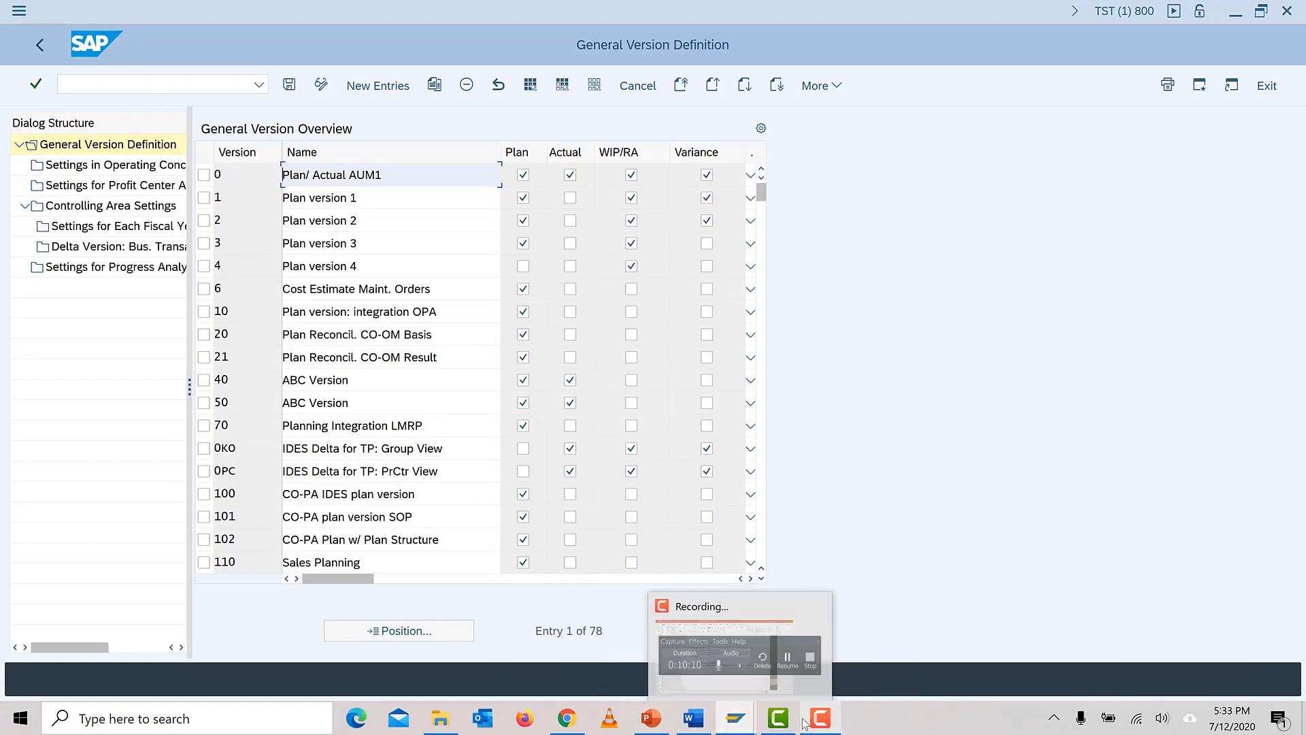
pyautogui.click(651, 717)
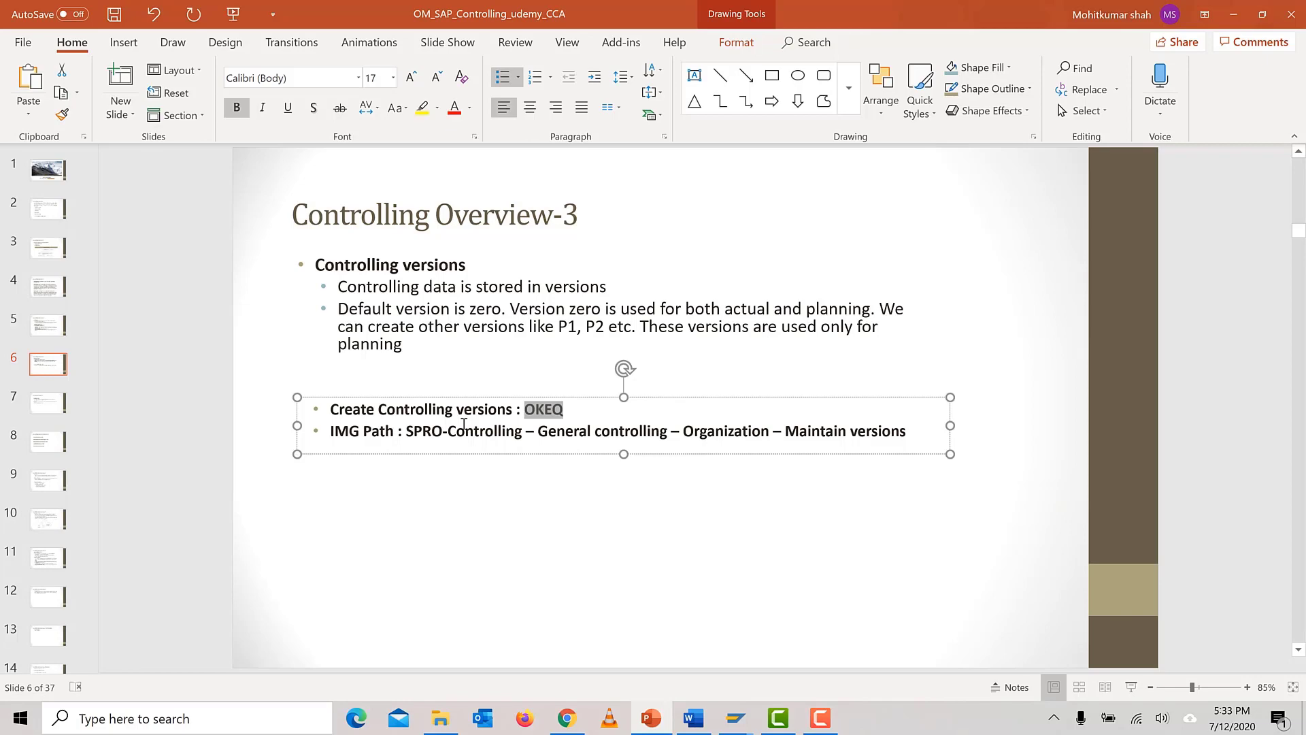
pyautogui.click(531, 514)
# Step: Switch to the SAP window and open the SAP Reference IMG through transaction /NSPRO
pyautogui.moveTo(736, 717)
pyautogui.click(801, 678)
pyautogui.click(76, 85)
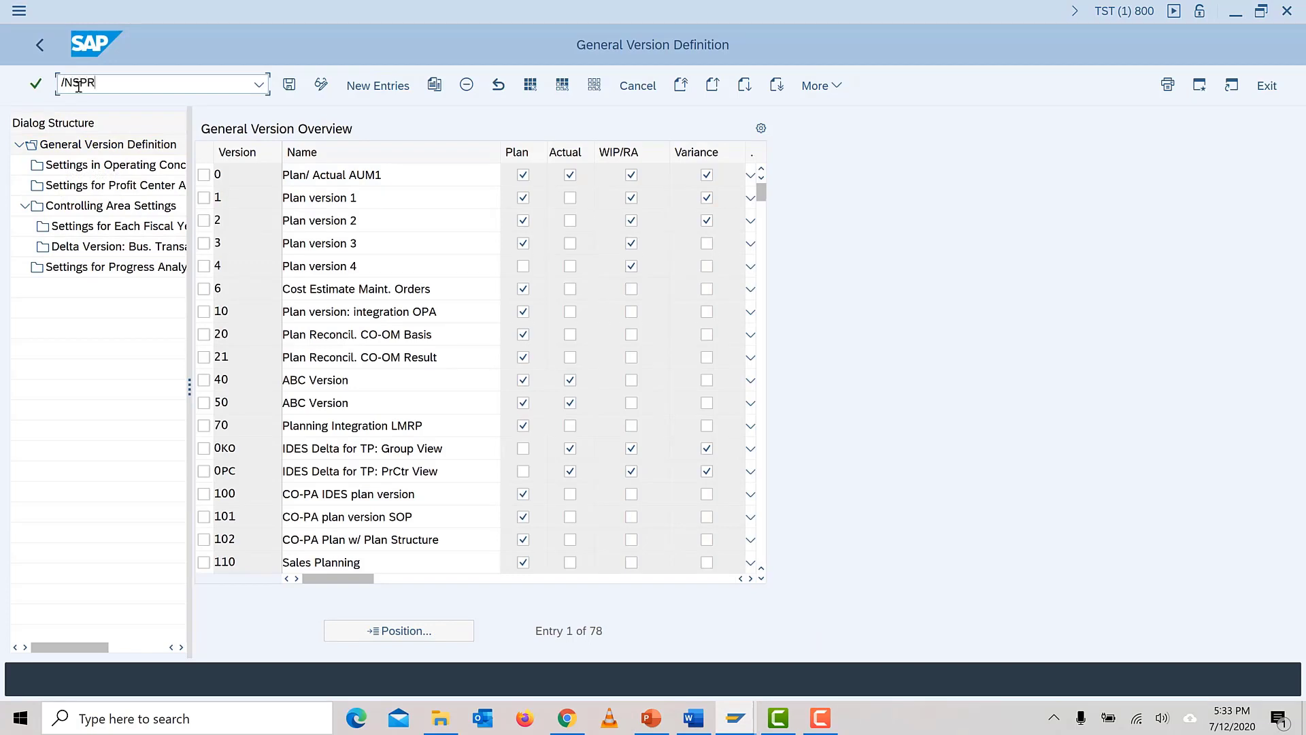
pyautogui.write('/NSPRO')
pyautogui.press('Return')
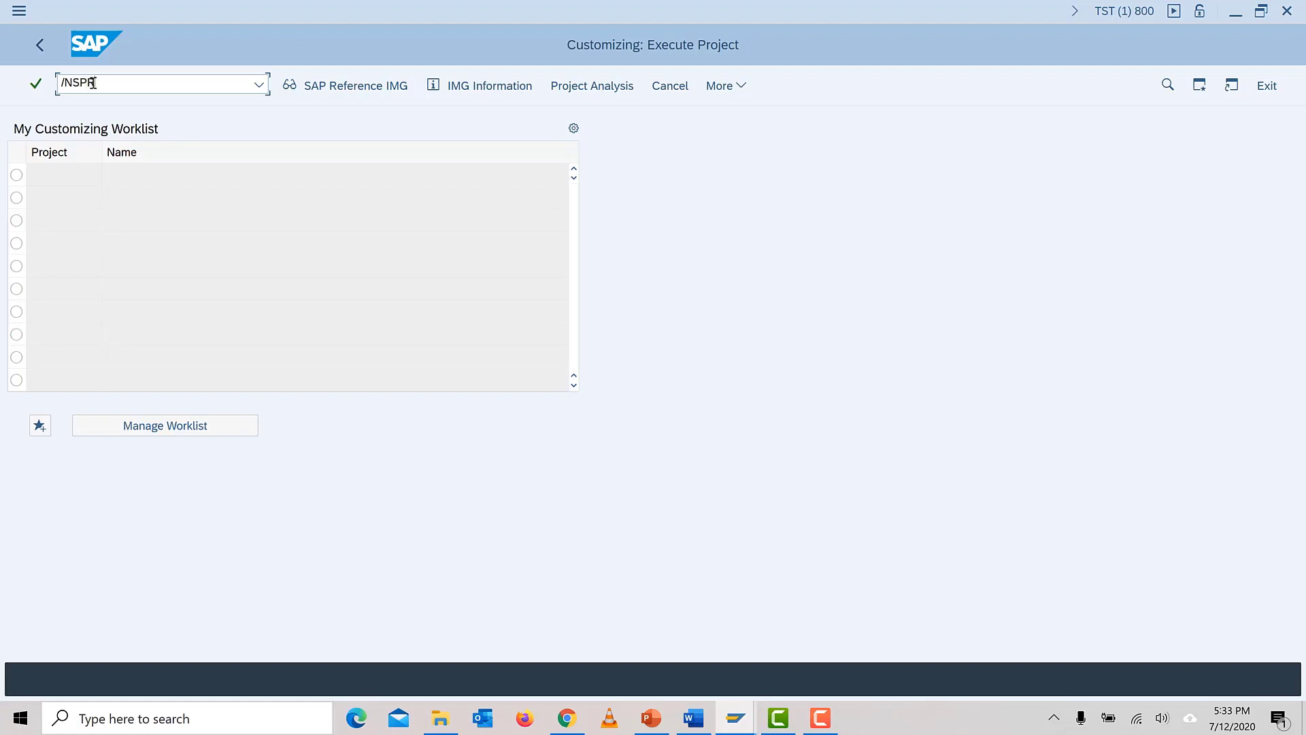
pyautogui.press('Return')
pyautogui.click(356, 85)
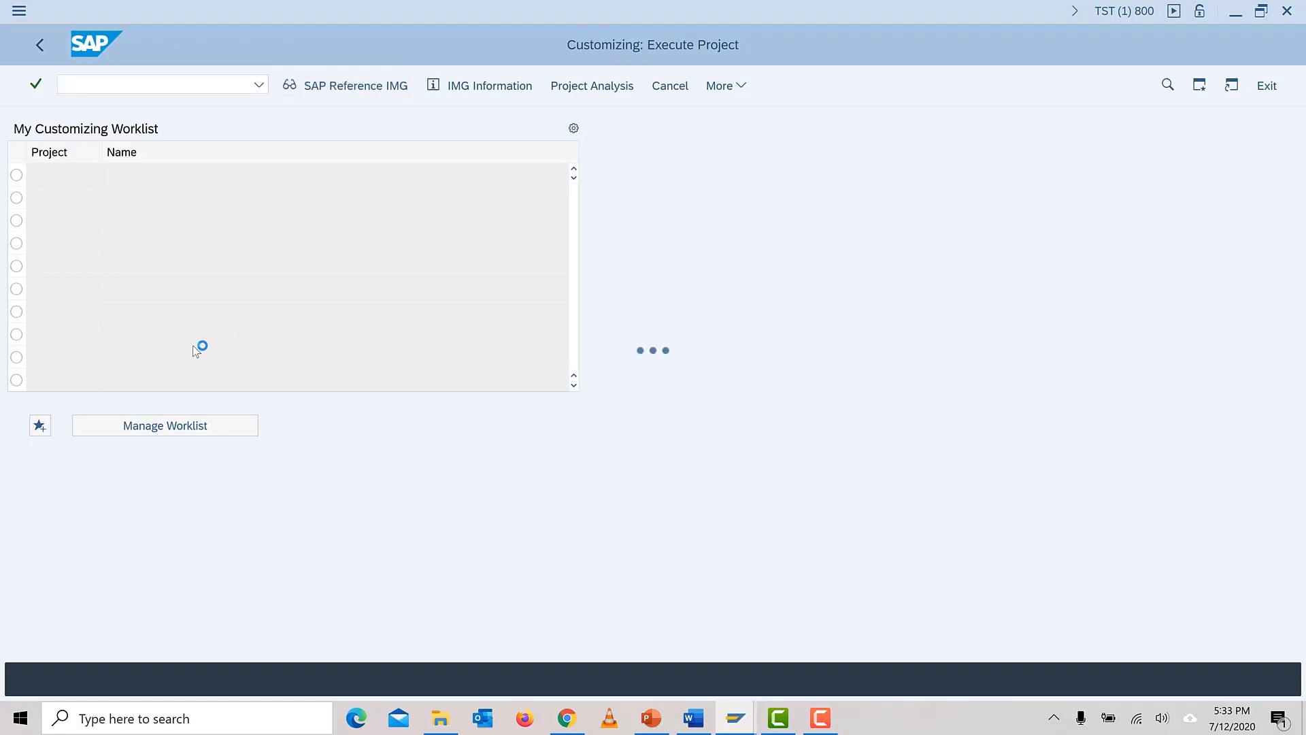
# Step: Open the Maintain Versions activity under Controlling, General Controlling, Organization in the IMG structure
pyautogui.scroll(-3, 51, 476)
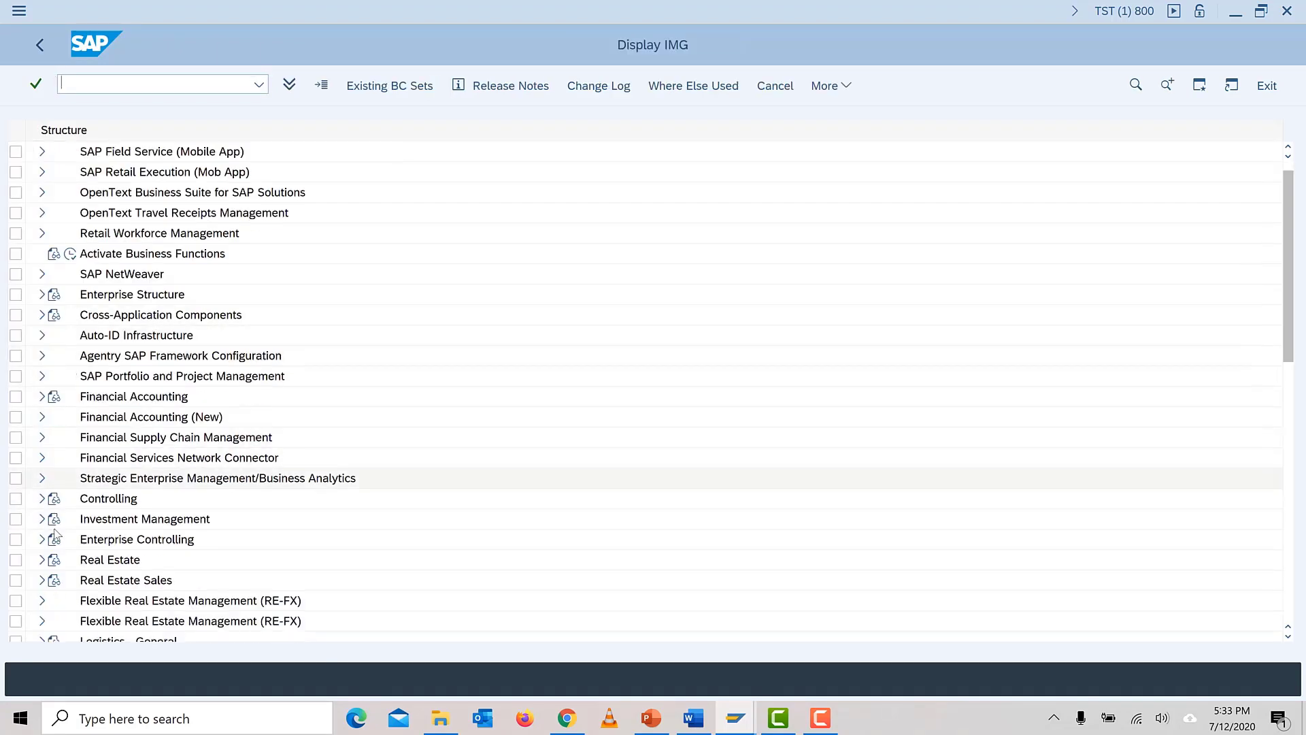
pyautogui.click(42, 438)
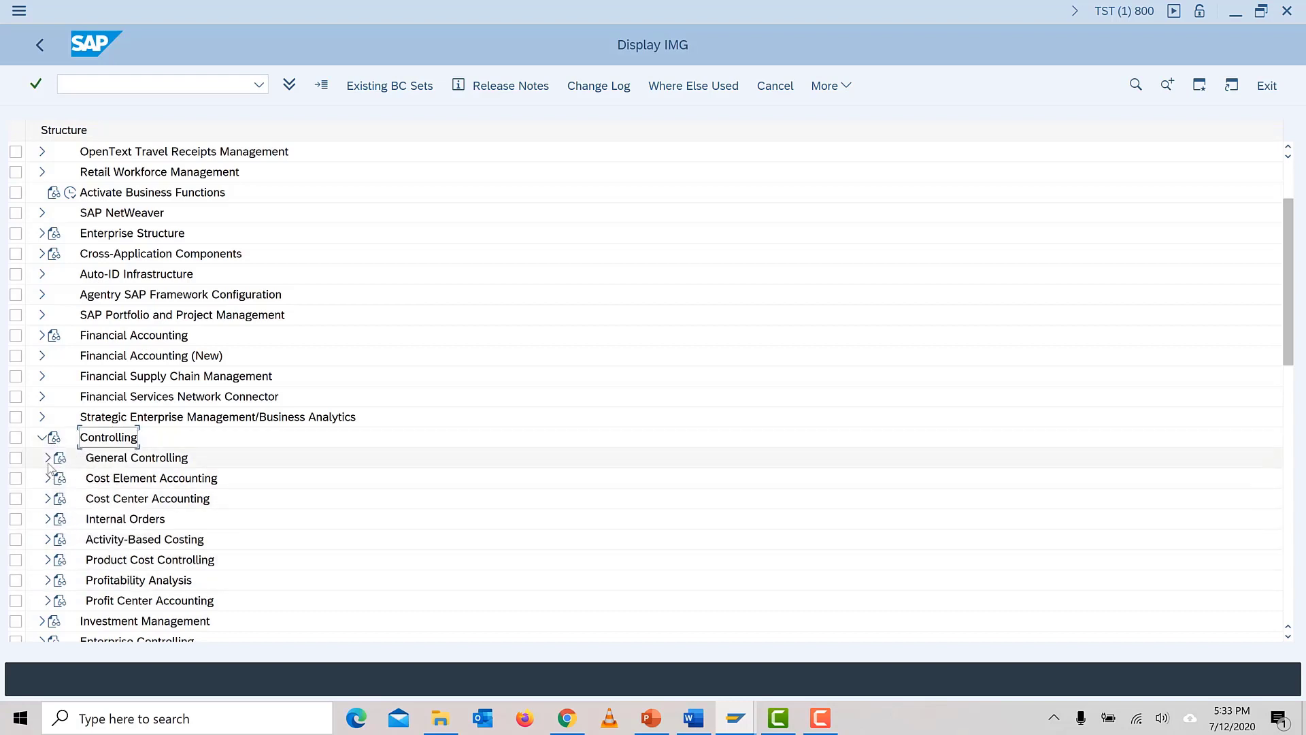
pyautogui.click(47, 458)
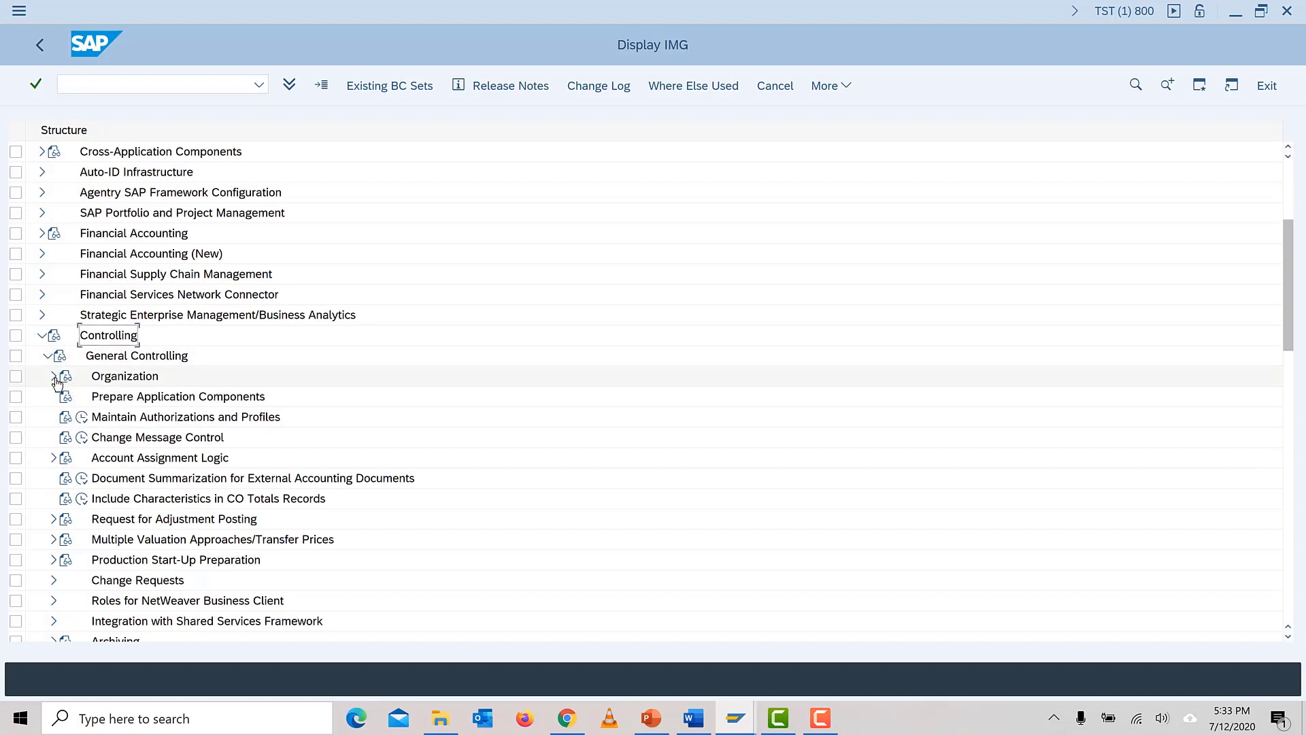
pyautogui.click(54, 377)
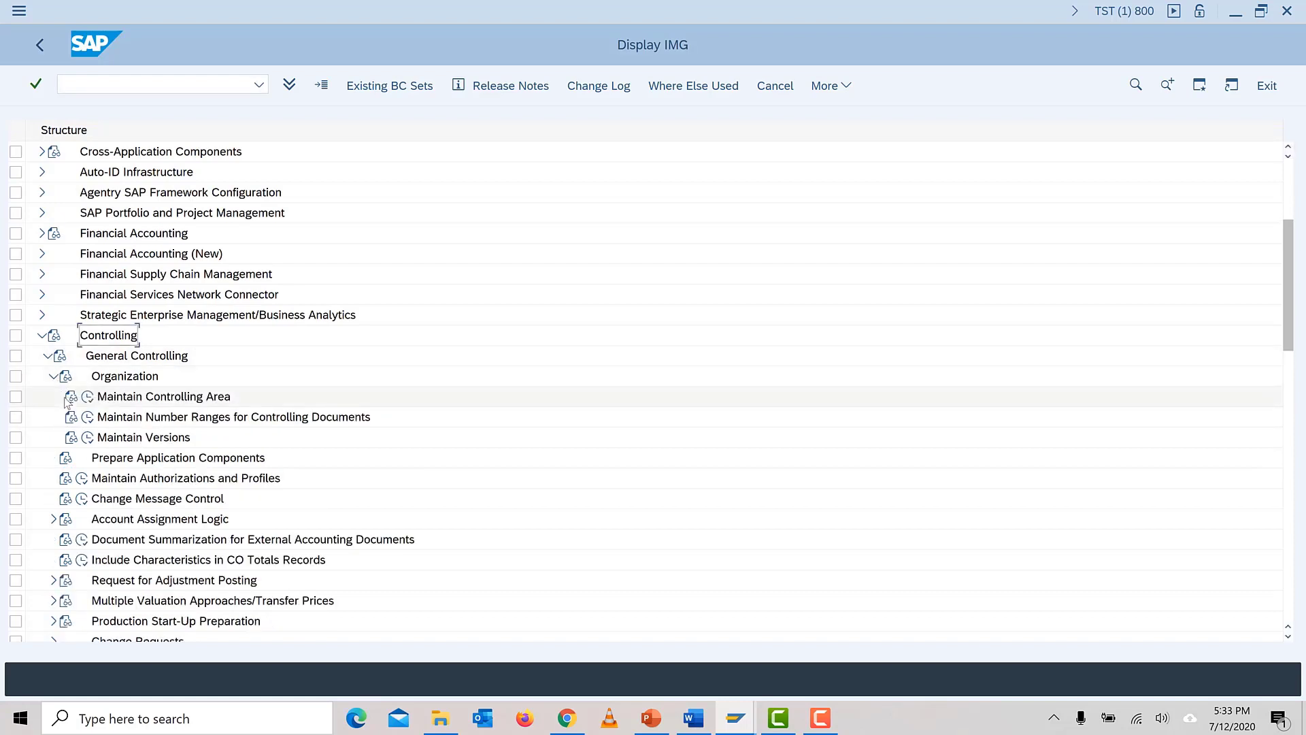
pyautogui.click(92, 440)
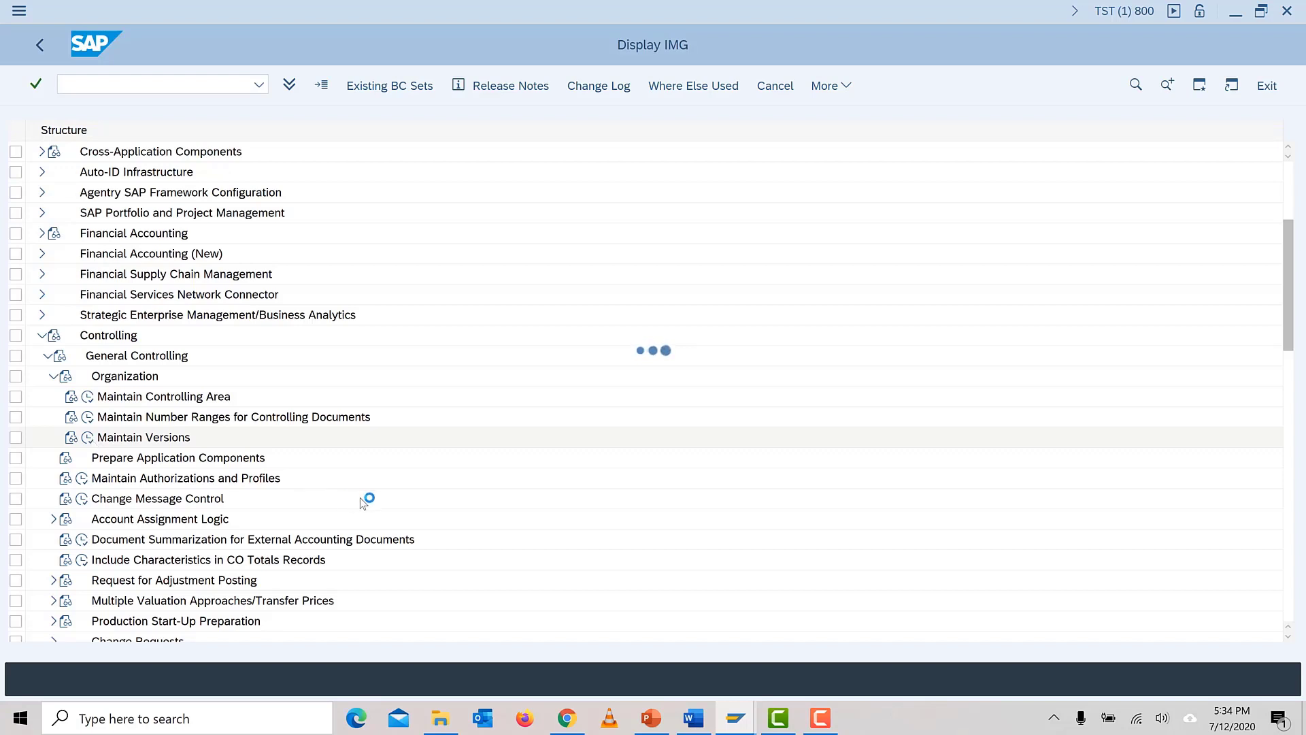
pyautogui.click(820, 718)
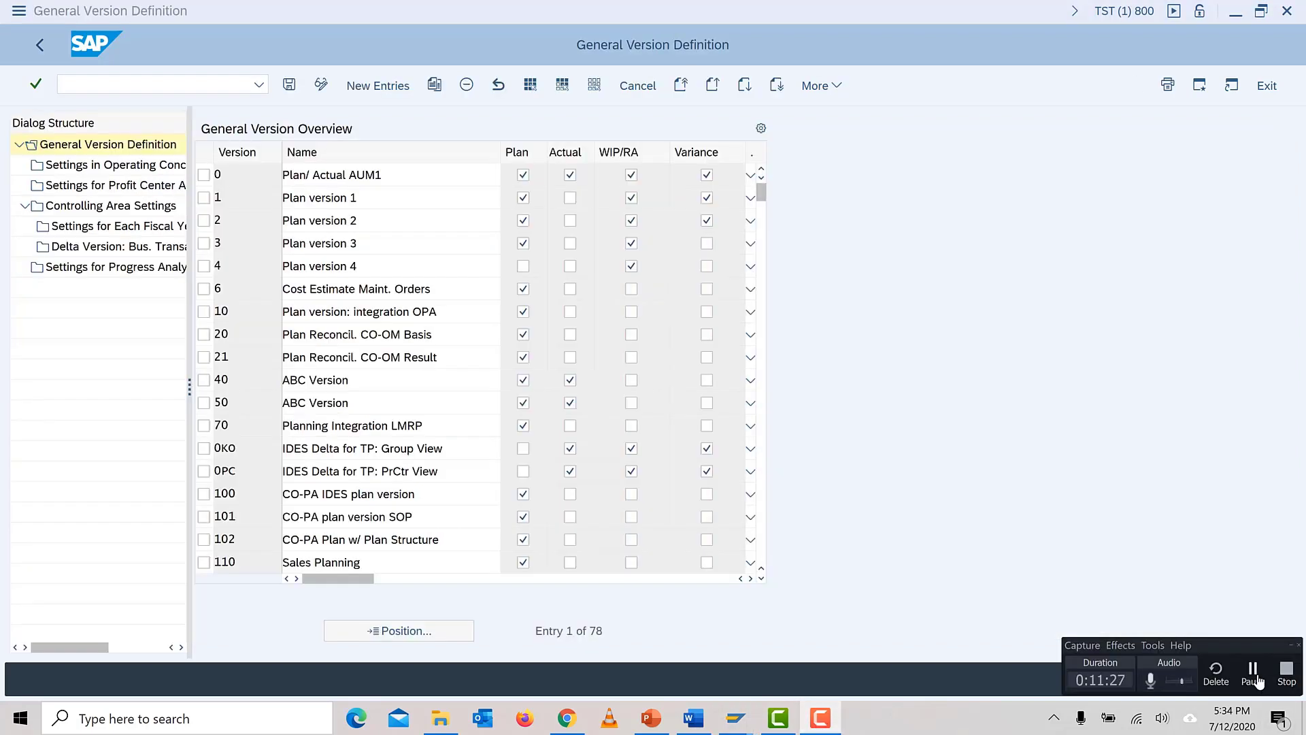
pyautogui.click(875, 353)
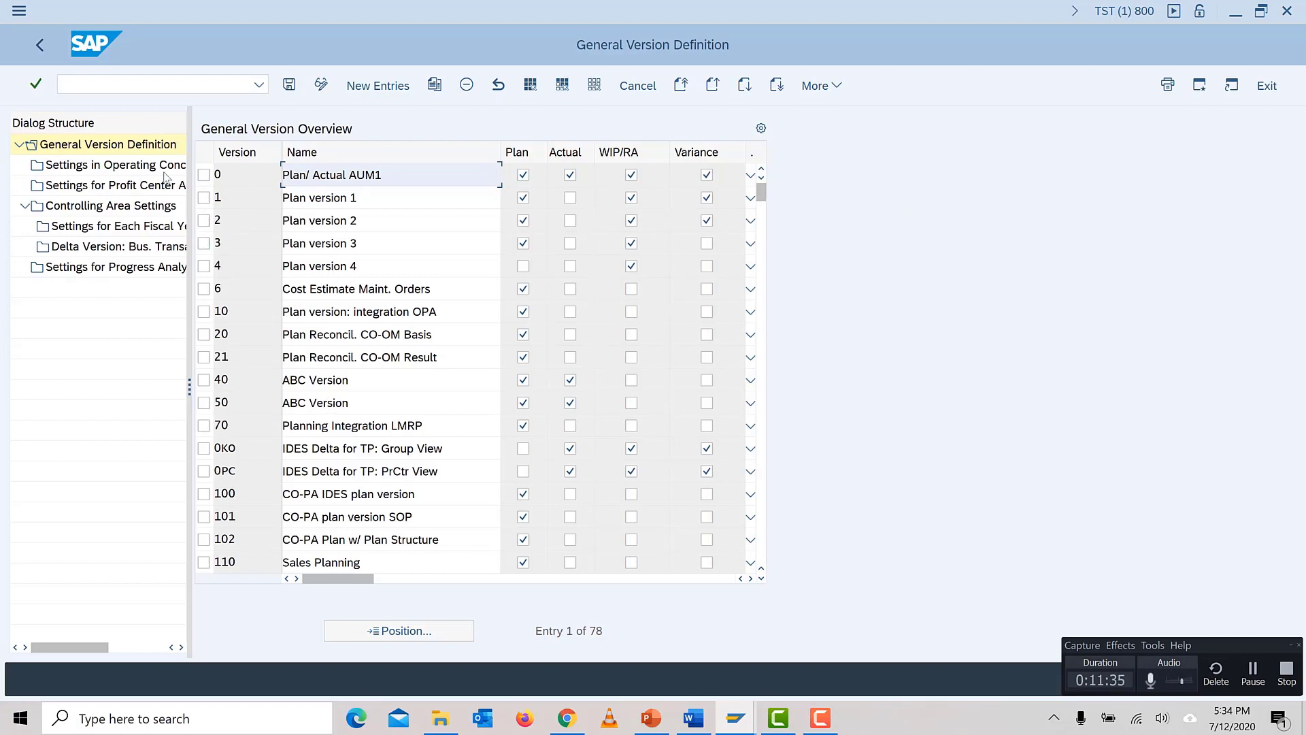
# Step: Run transaction /NOKKS, set the controlling area to AUM2 and save it as the user's default
pyautogui.click(132, 86)
pyautogui.write('/NOKKS')
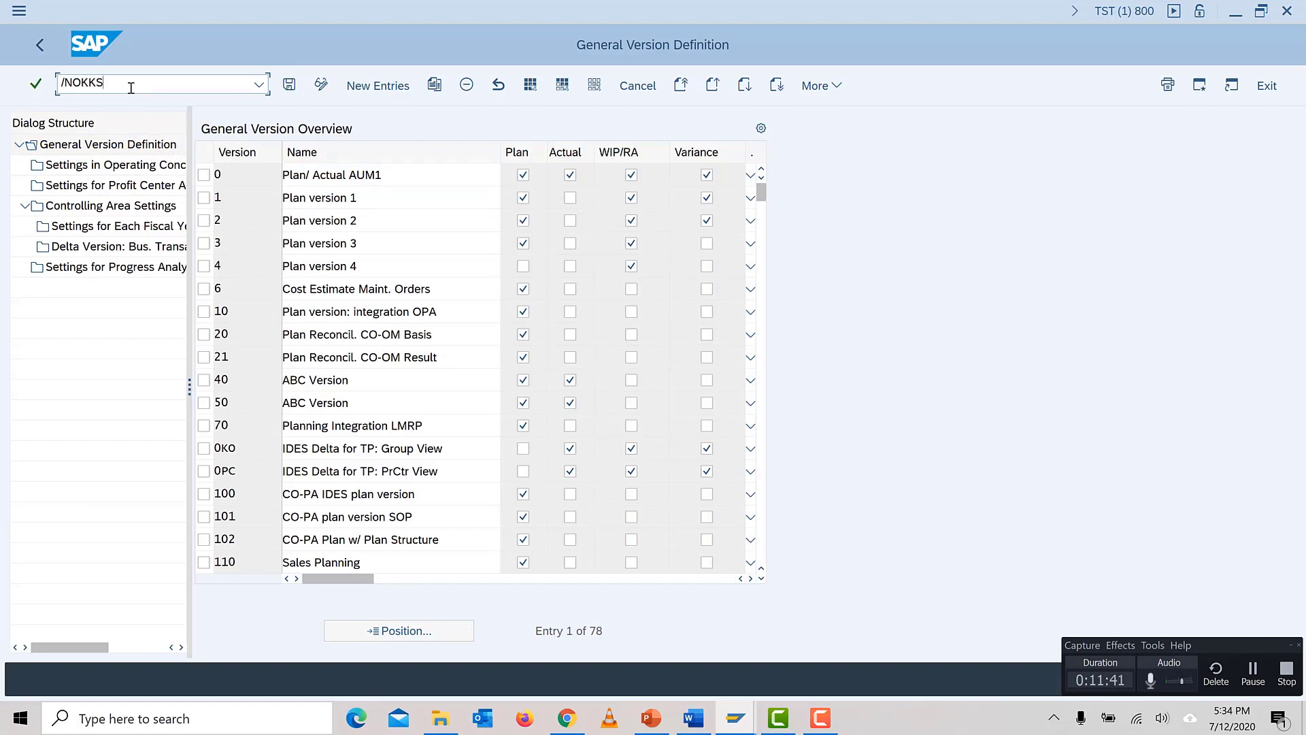
pyautogui.press('Return')
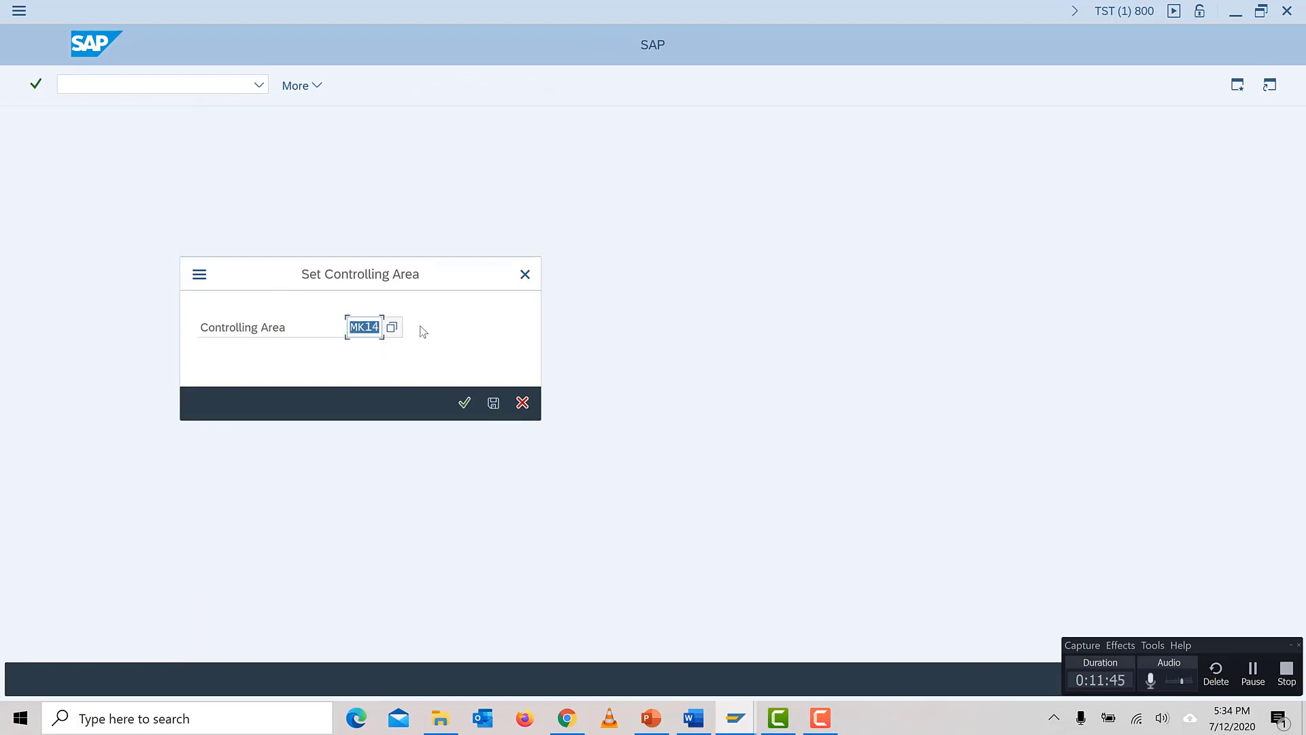
pyautogui.write('AUM2')
pyautogui.click(494, 404)
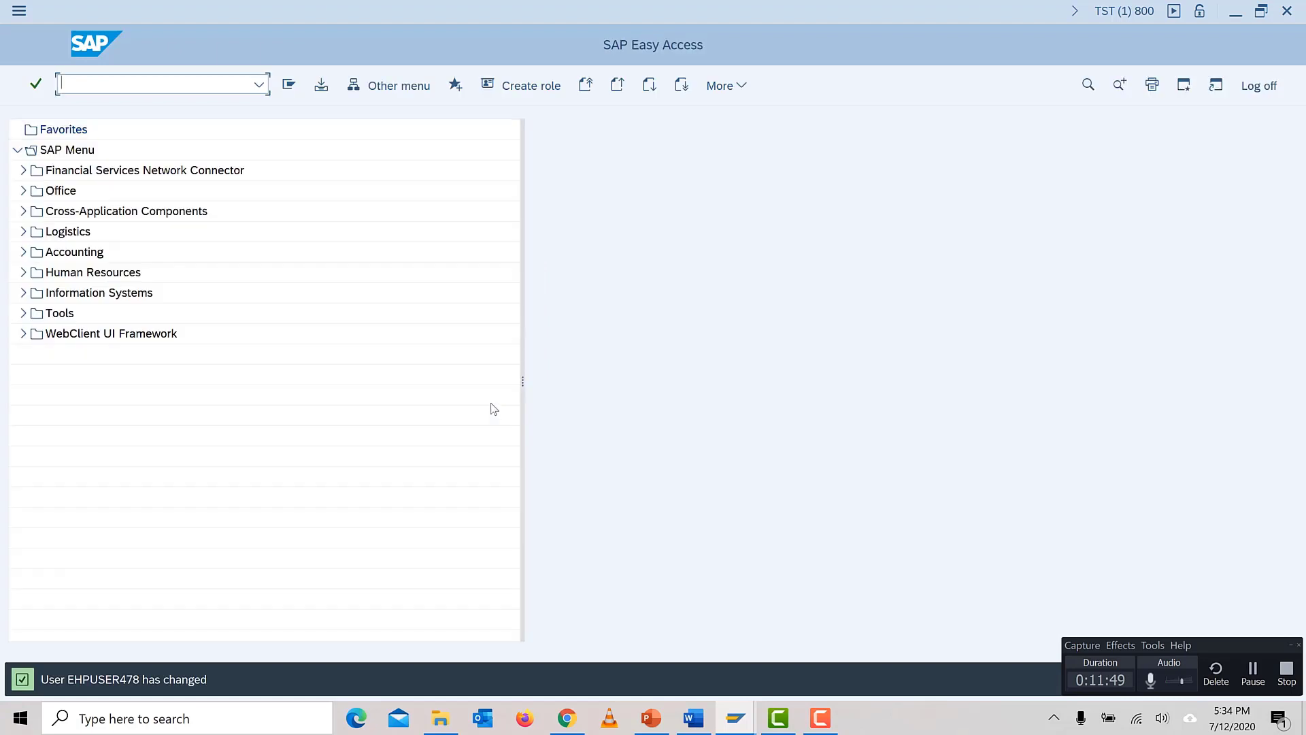
# Step: Open the controlling version maintenance with transaction /nOKEQ
pyautogui.click(67, 84)
pyautogui.write('/nOKEQ')
pyautogui.press('Return')
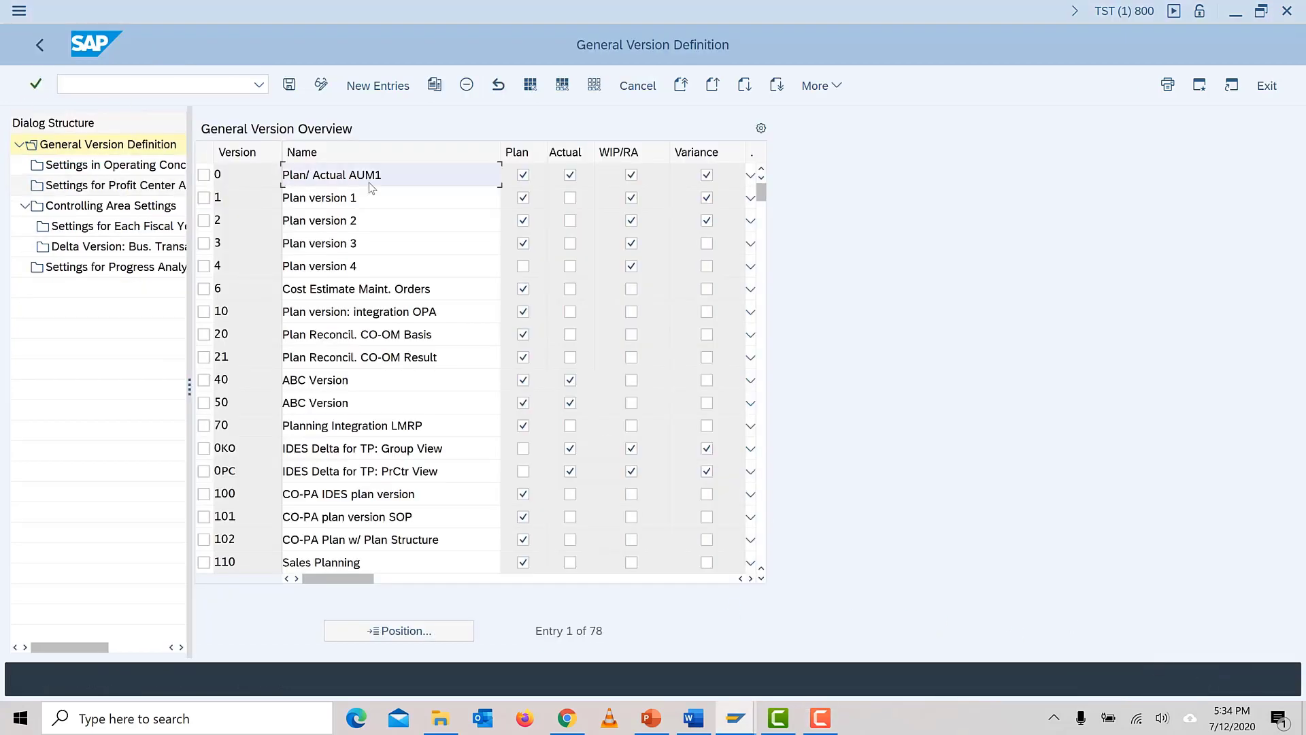
# Step: Start a new general version entry with version 0 and the name CONTROLLING VER AUM2
pyautogui.click(364, 94)
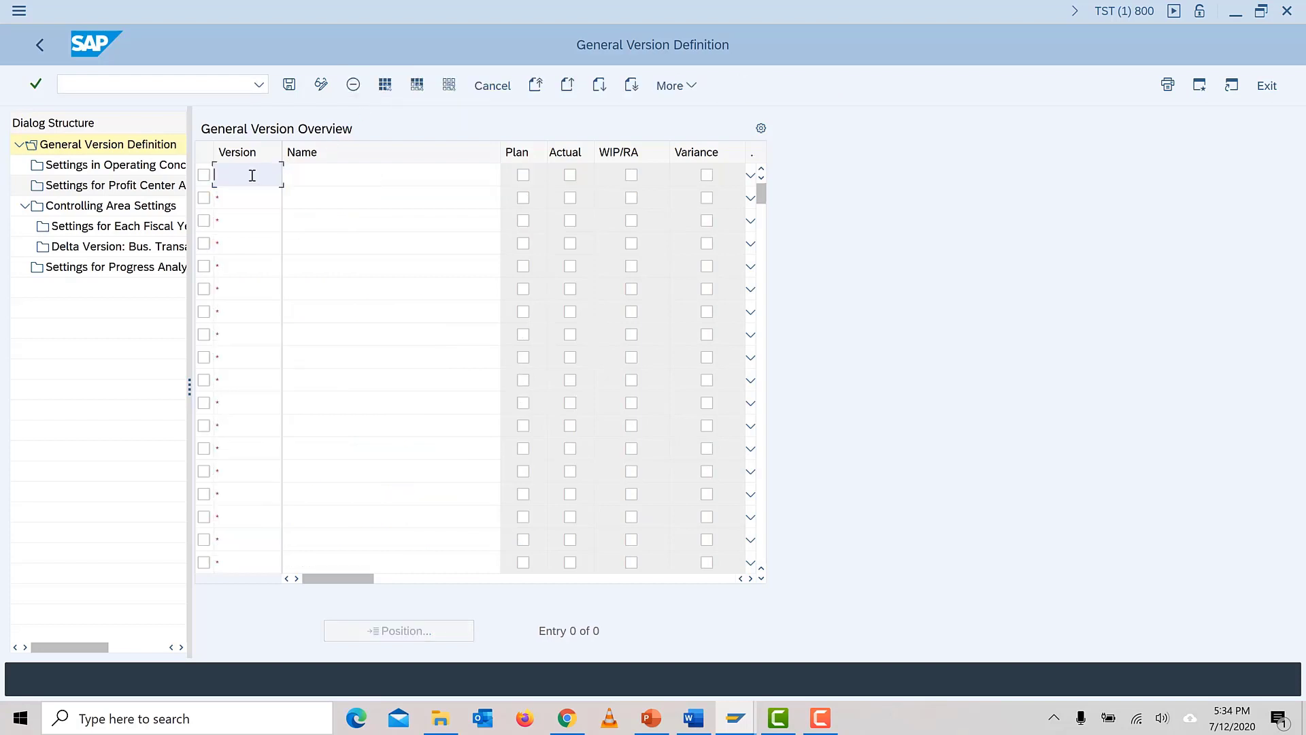
pyautogui.write('0')
pyautogui.click(313, 181)
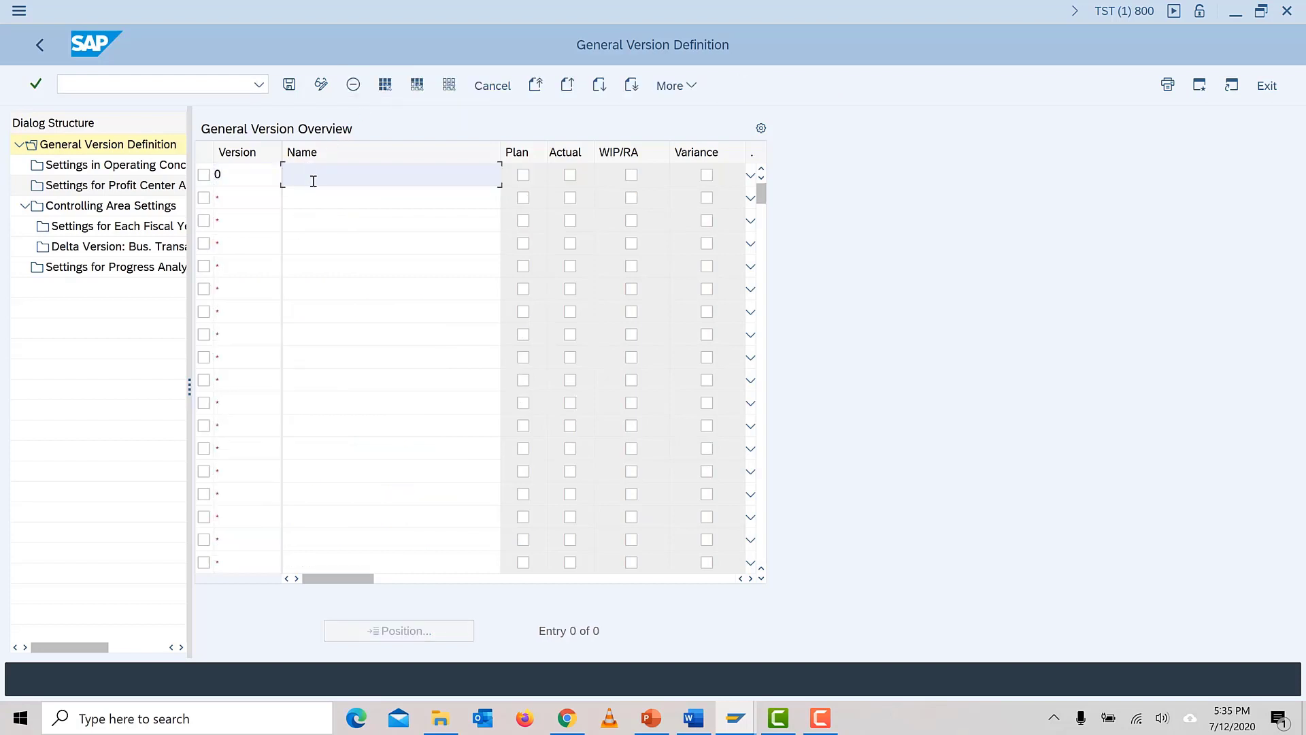
pyautogui.click(313, 181)
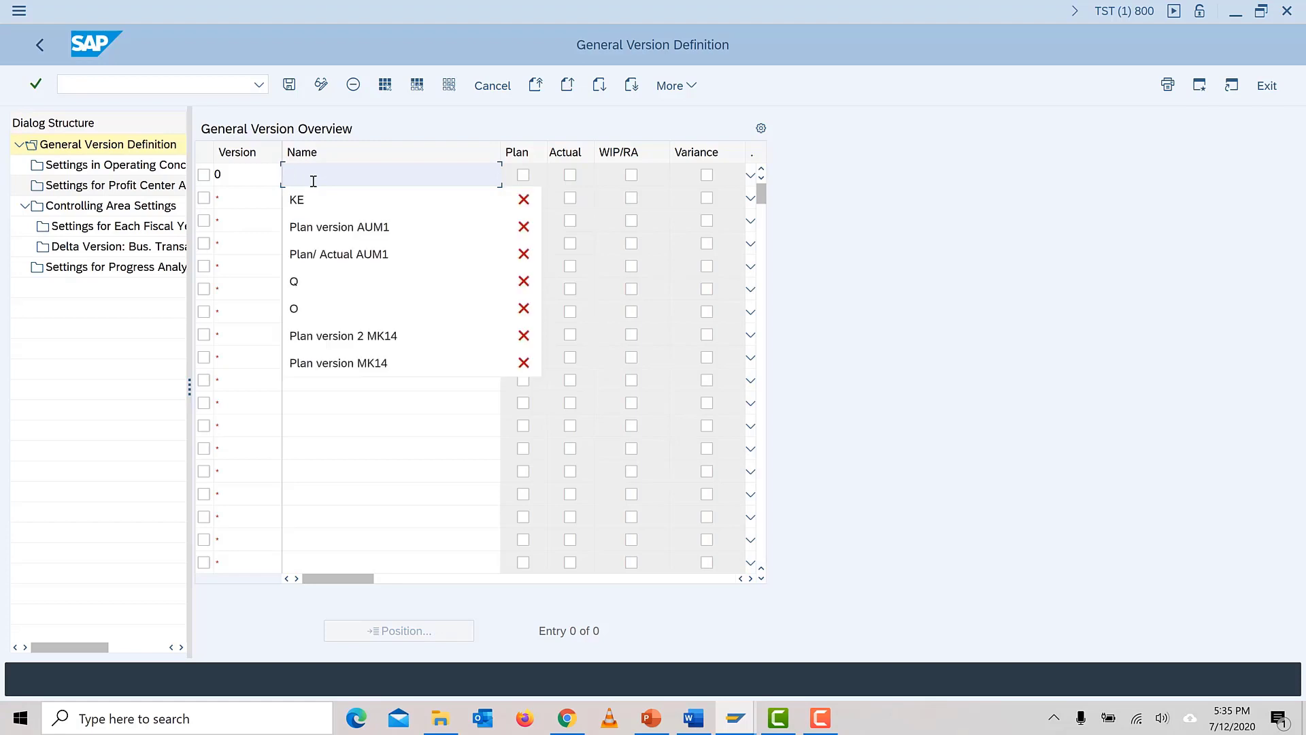
pyautogui.write('CONTR')
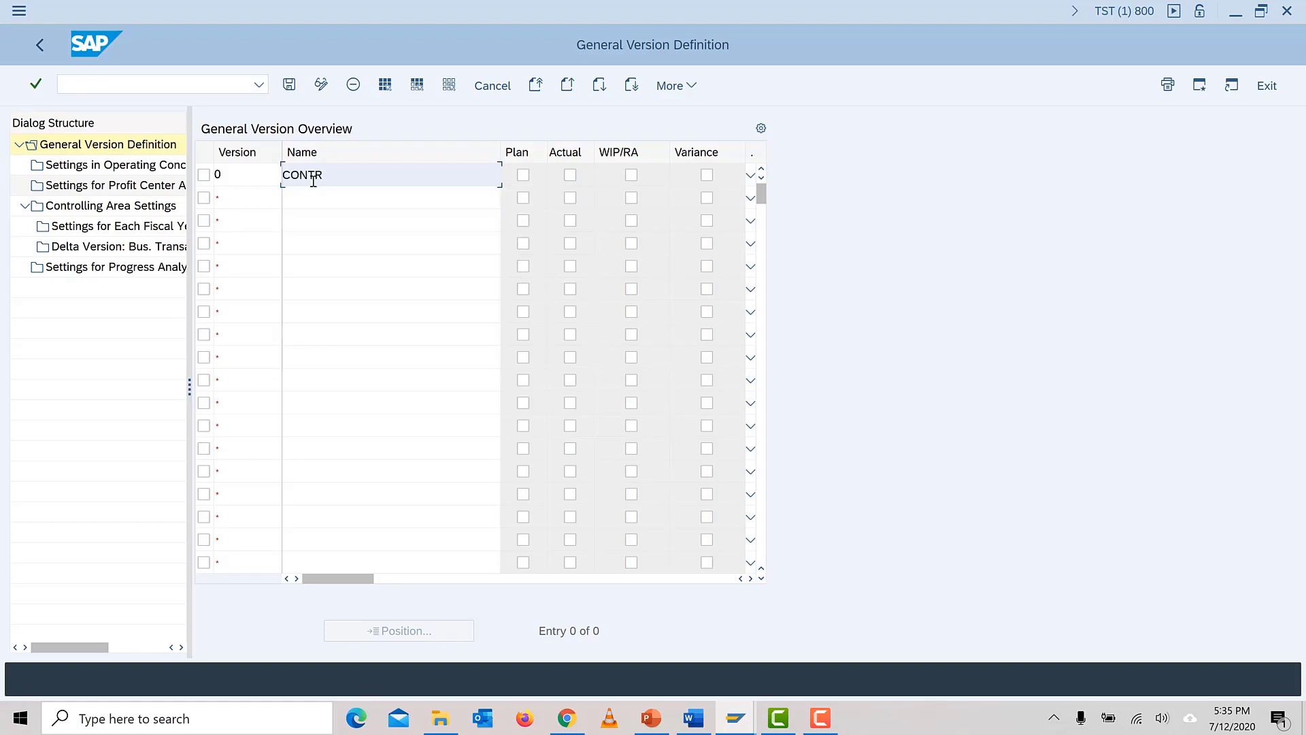
pyautogui.write('OLLING VER AUM2')
# Step: Mark the new version 0 for Plan, Actual, WIP/RA and Variance, check the Exclusive Use options and try to save it
pyautogui.click(570, 175)
pyautogui.click(523, 176)
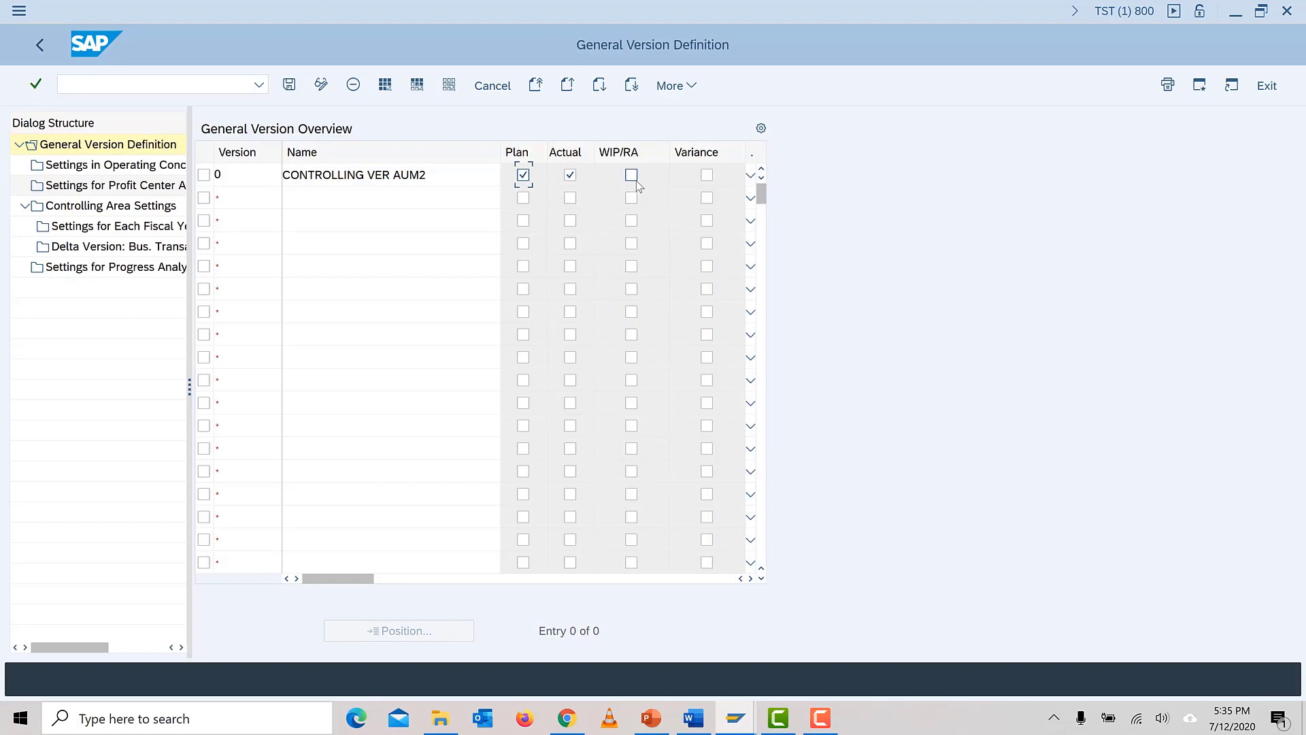
pyautogui.click(631, 176)
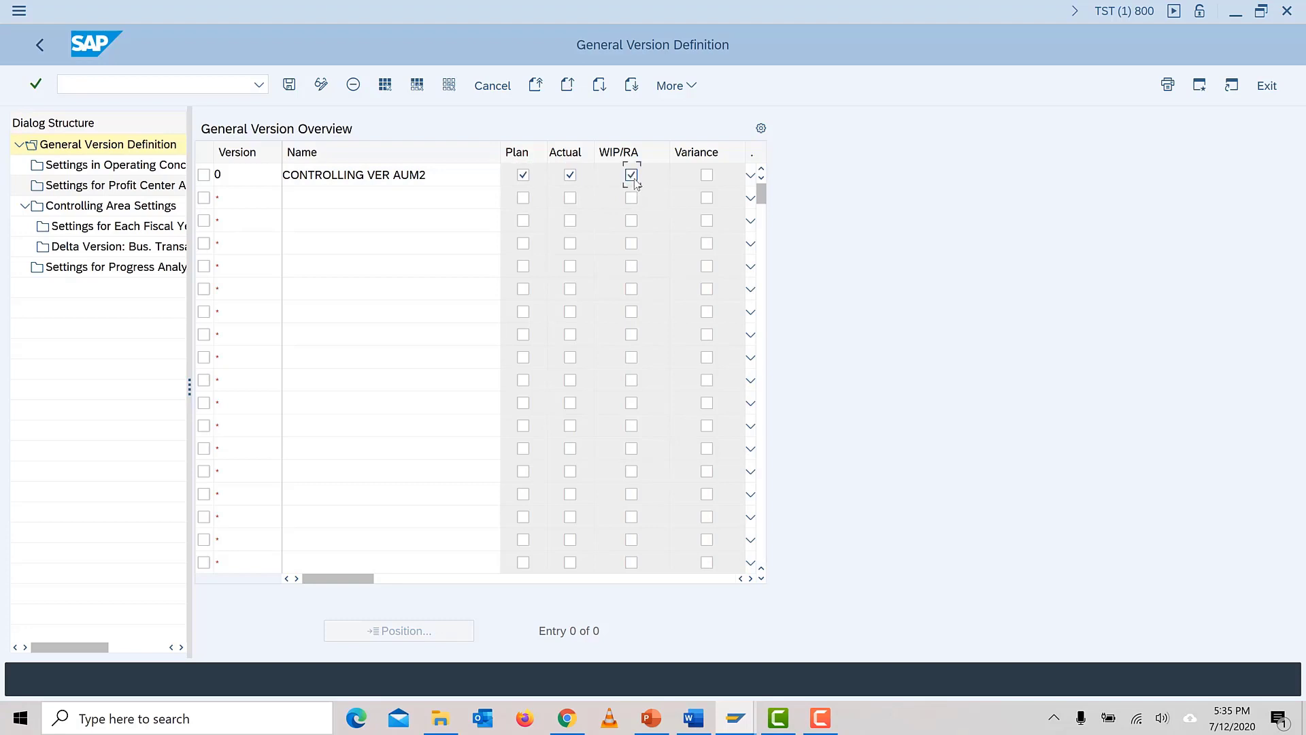
pyautogui.click(750, 578)
pyautogui.click(442, 175)
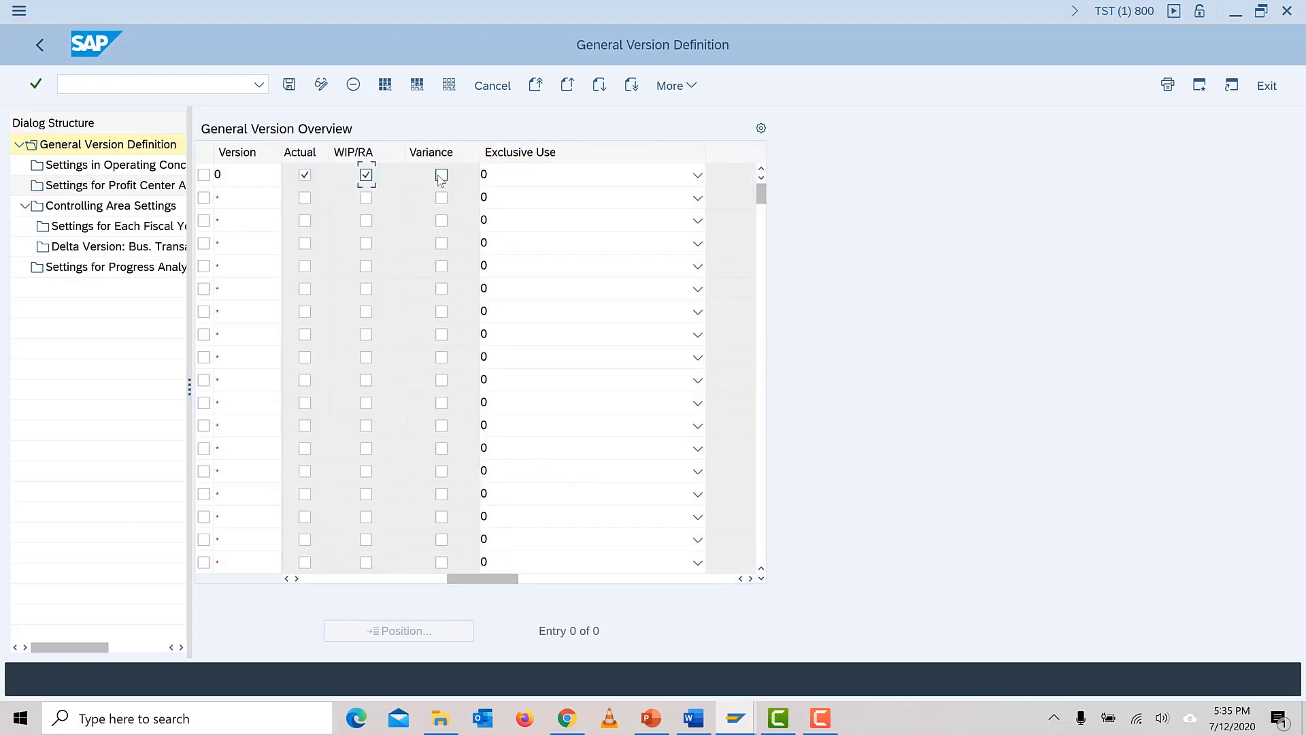
pyautogui.click(698, 176)
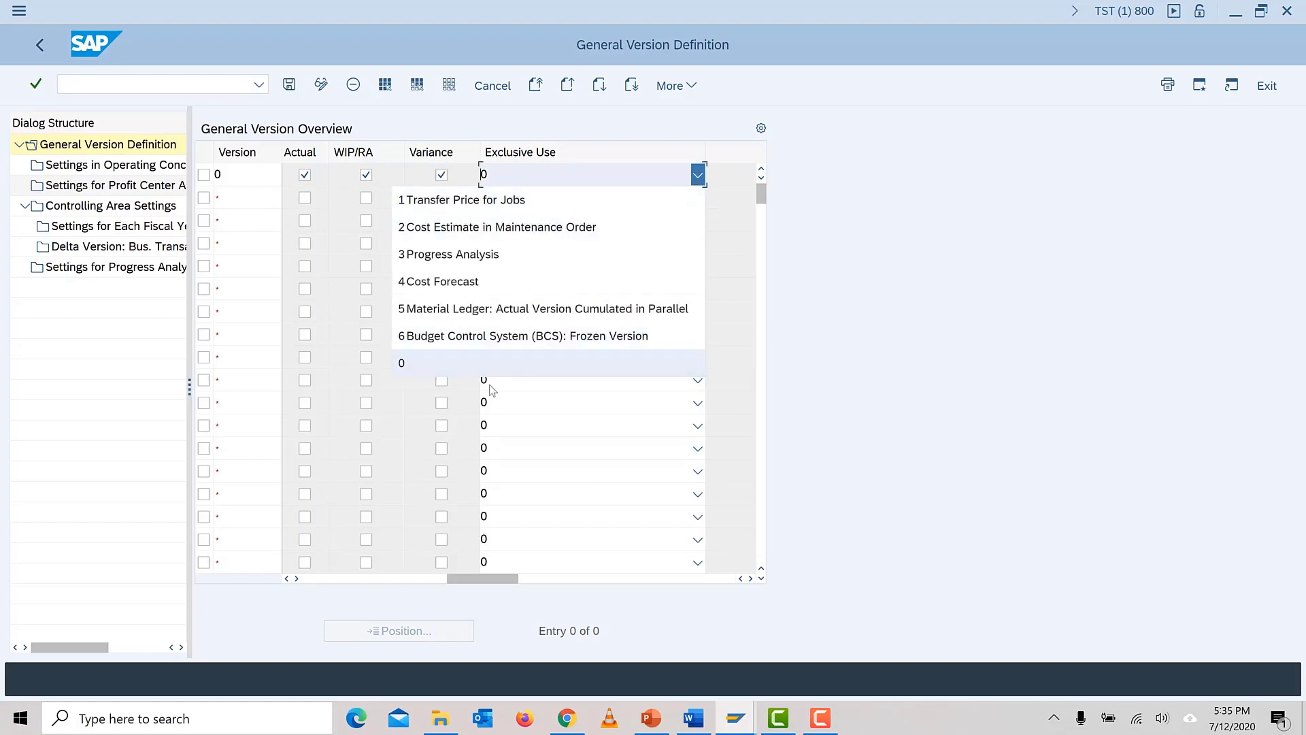
pyautogui.click(601, 129)
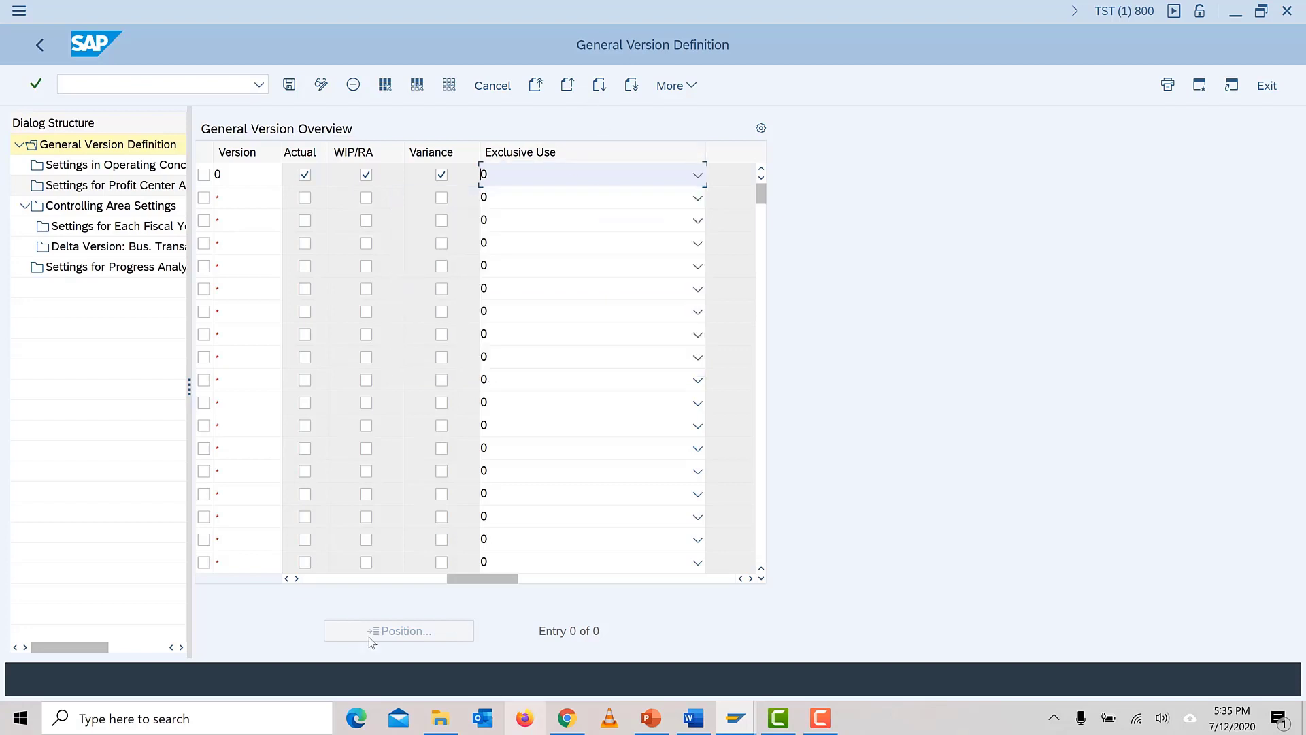
pyautogui.click(311, 578)
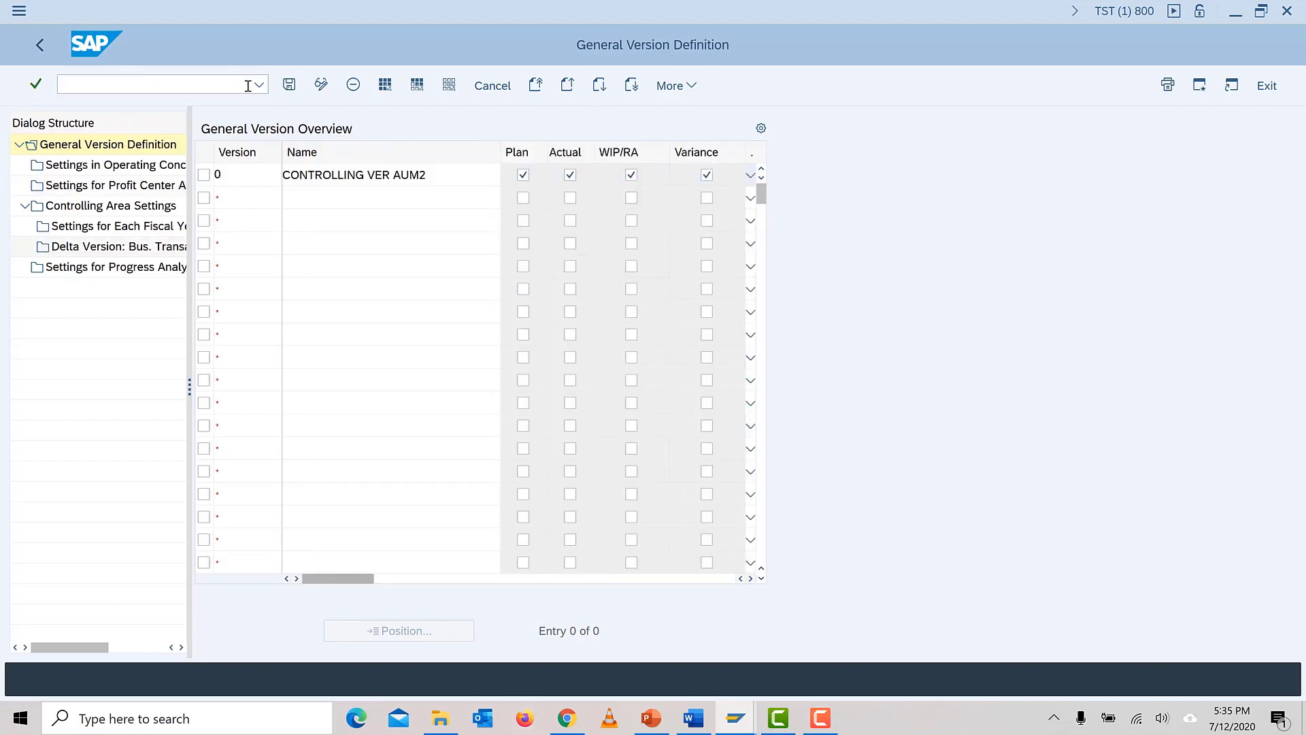
pyautogui.click(289, 87)
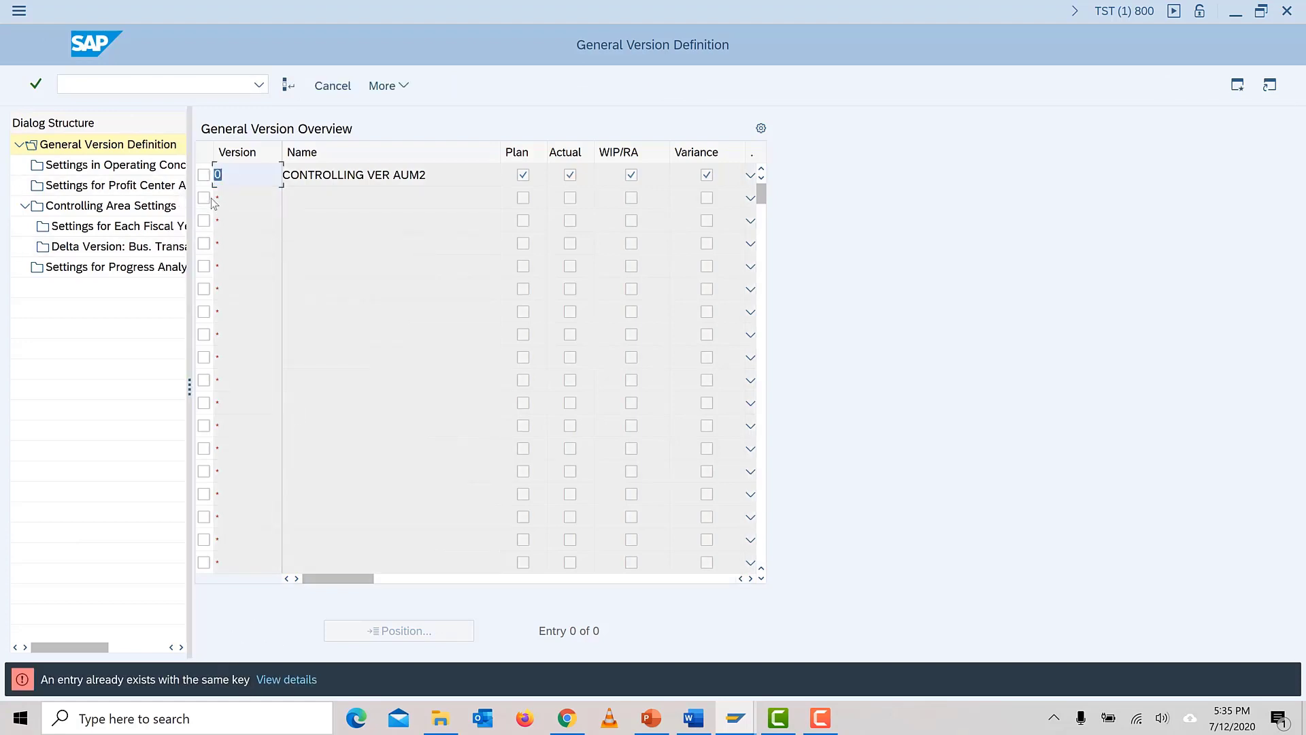
# Step: Discard the new version entry and return to the General Version Overview list
pyautogui.click(382, 177)
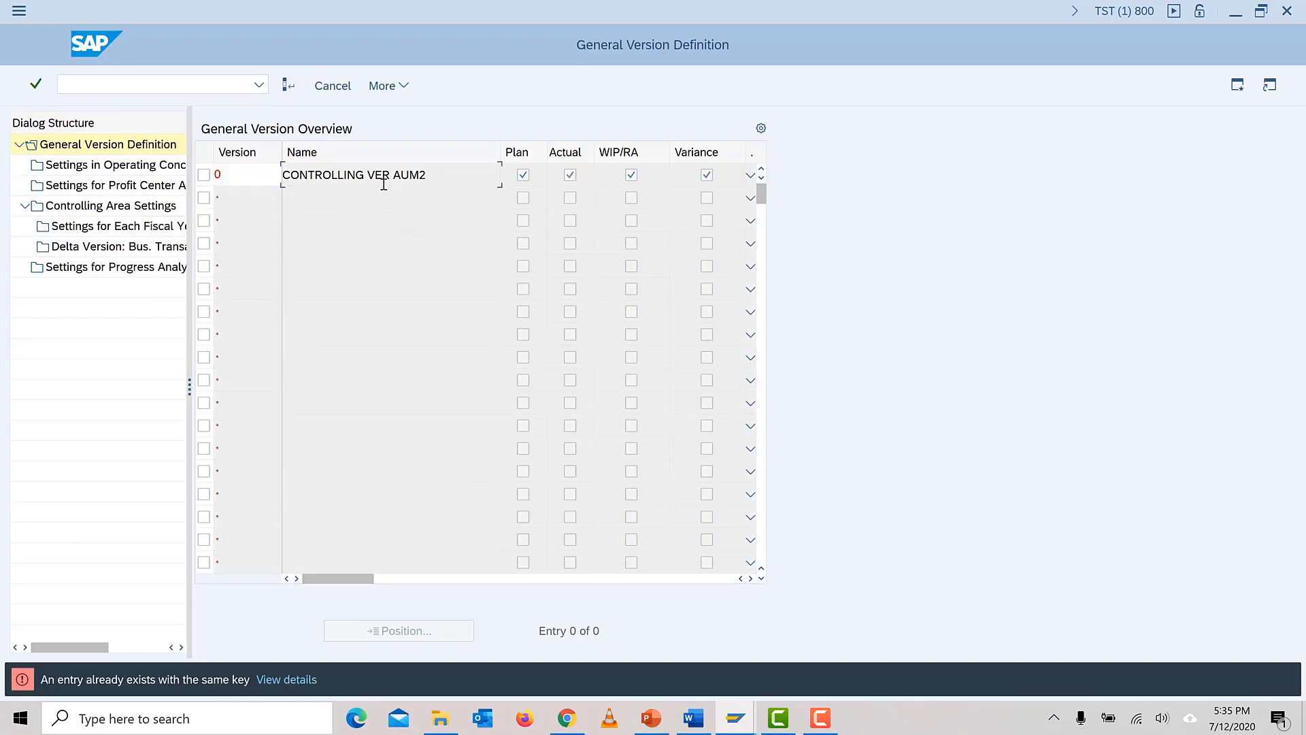
pyautogui.click(333, 86)
pyautogui.click(315, 379)
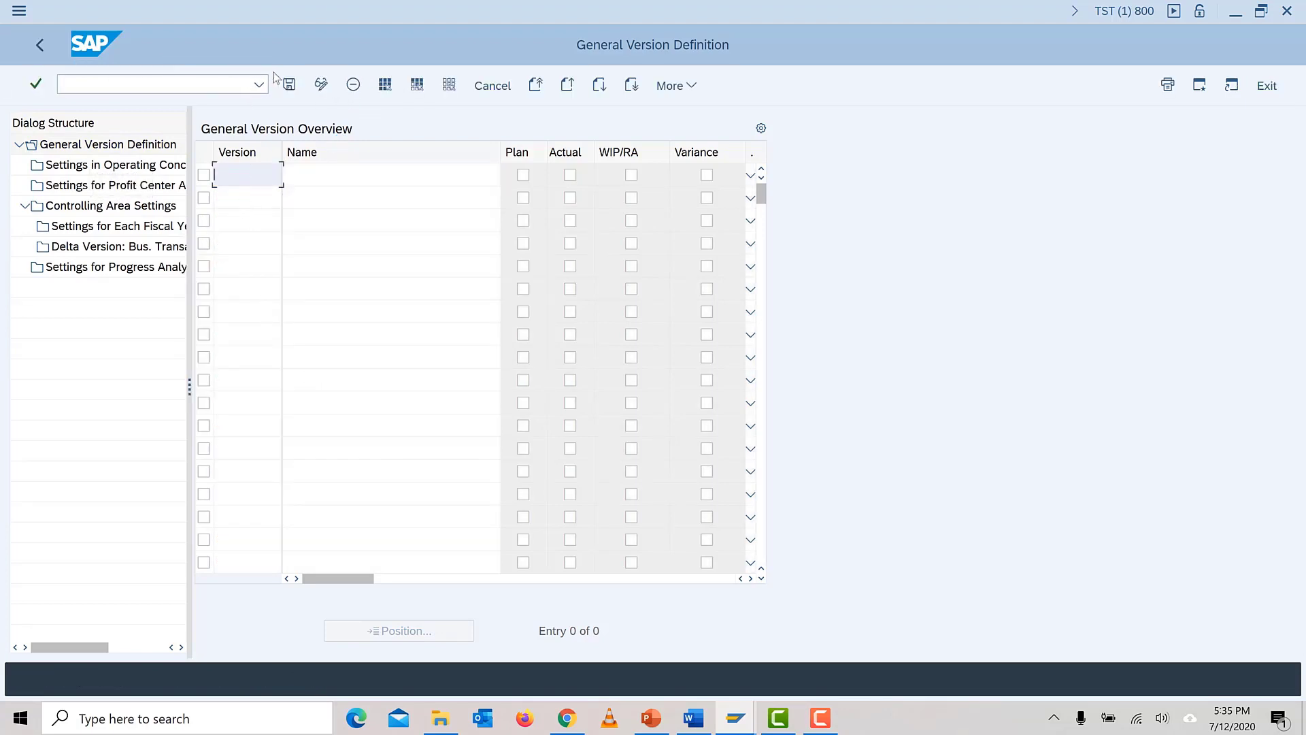
pyautogui.click(45, 47)
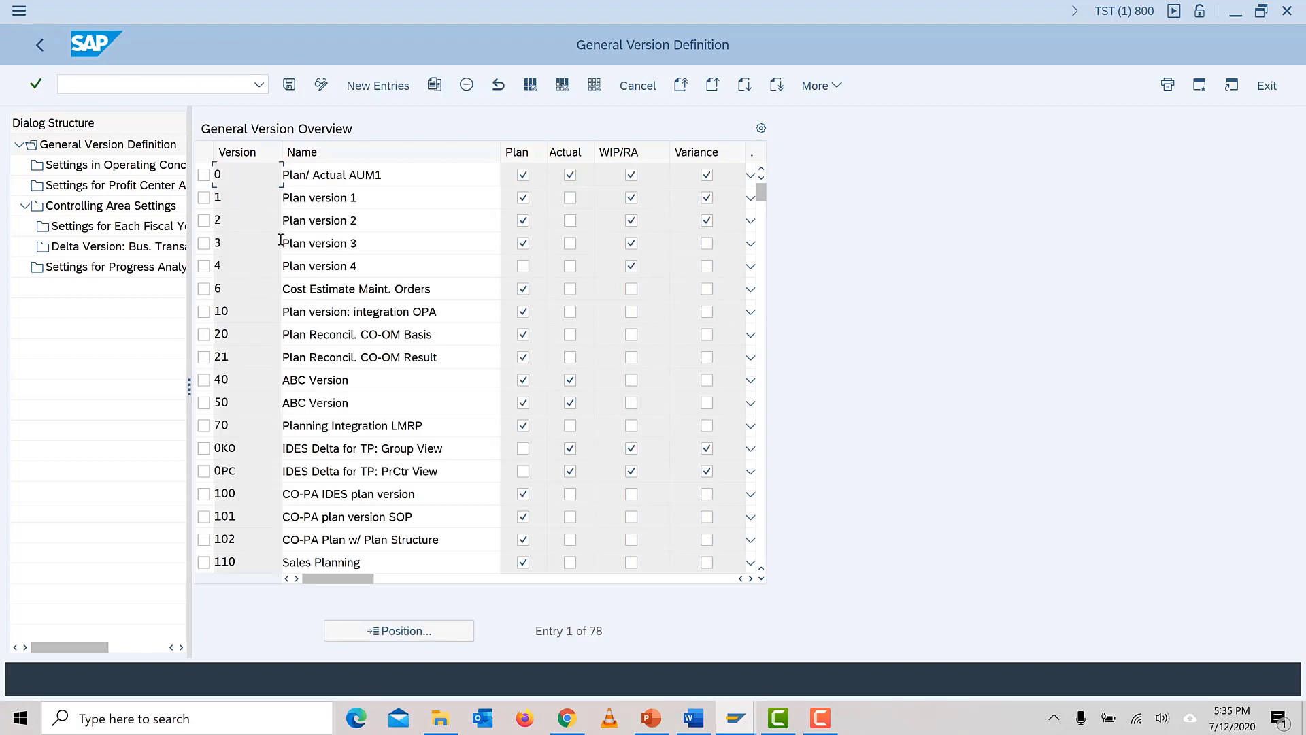
# Step: Select the existing version 0 and rename it to Plan/ Actual AUM2
pyautogui.click(395, 175)
pyautogui.click(204, 174)
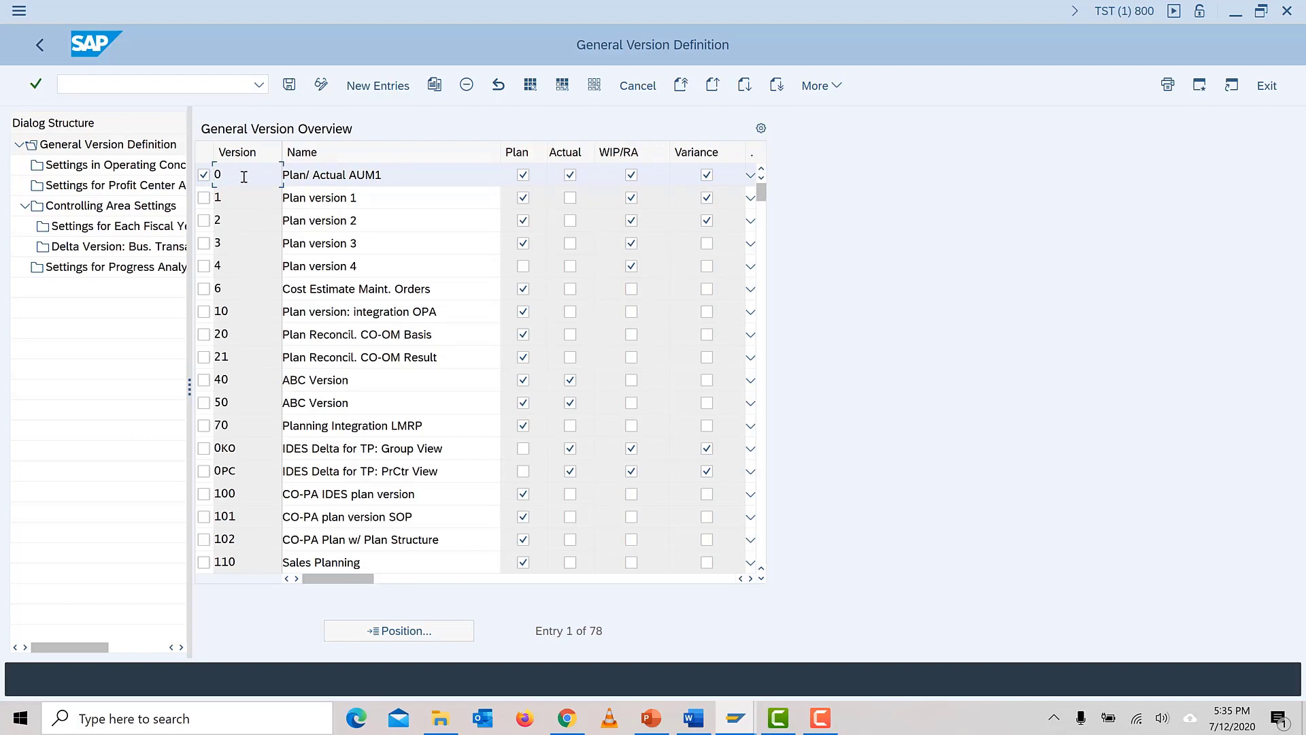
pyautogui.click(439, 182)
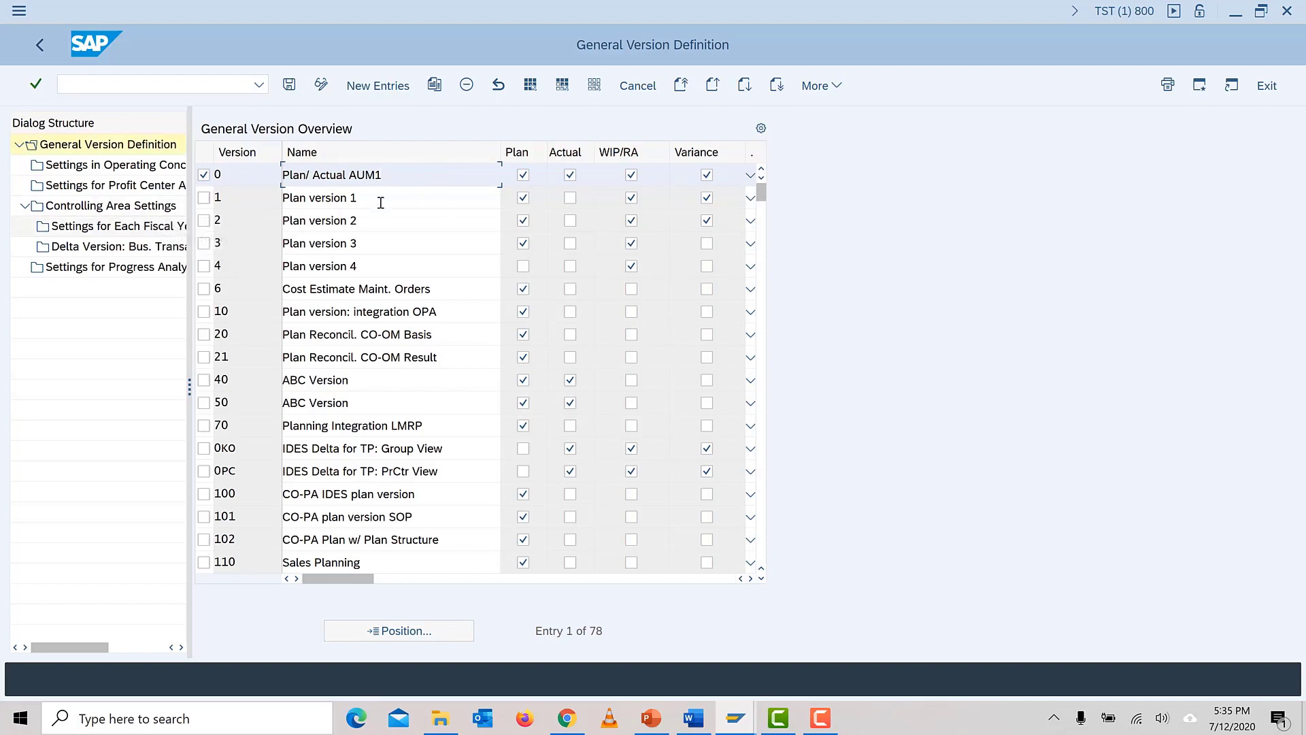
pyautogui.press('BackSpace')
pyautogui.write('2')
pyautogui.click(388, 181)
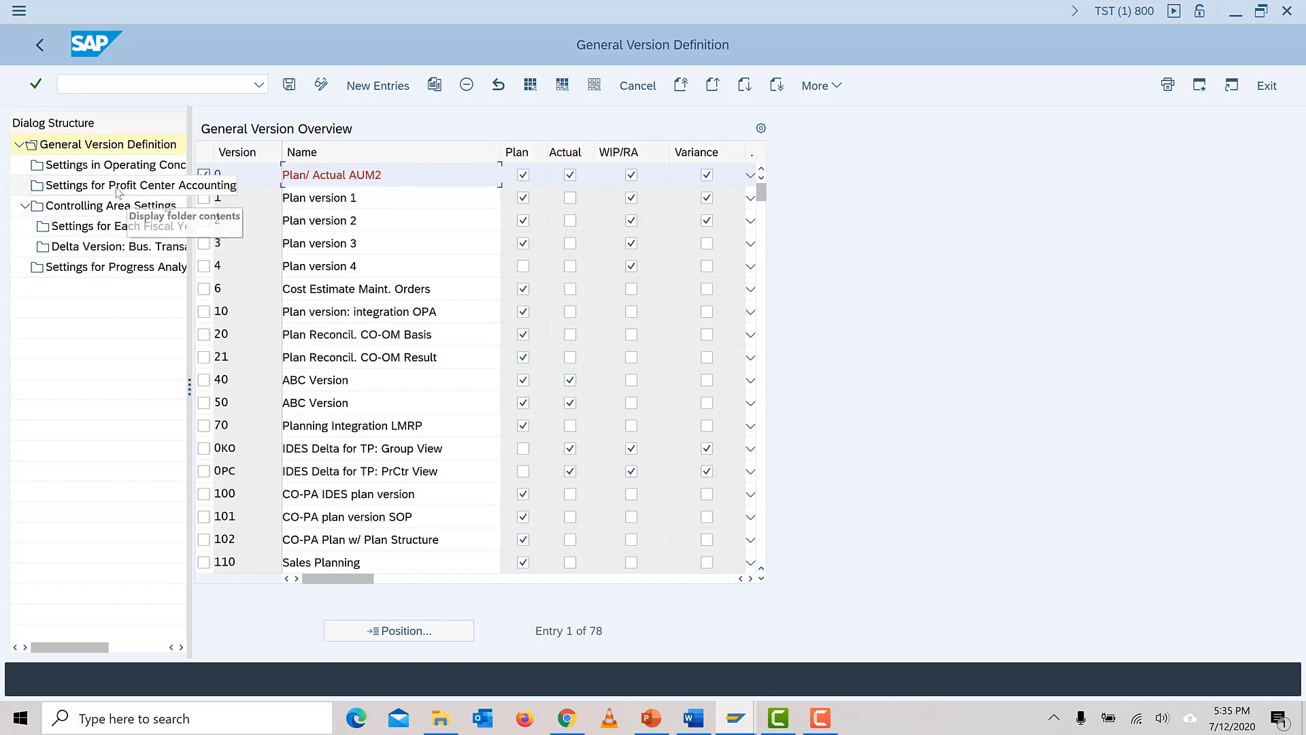
# Step: Open the Controlling Area Settings for version 0, select its row under AUM2 and review its Plan, Actual, valuation, WIP/RA and Variance settings
pyautogui.click(79, 208)
pyautogui.doubleClick(77, 212)
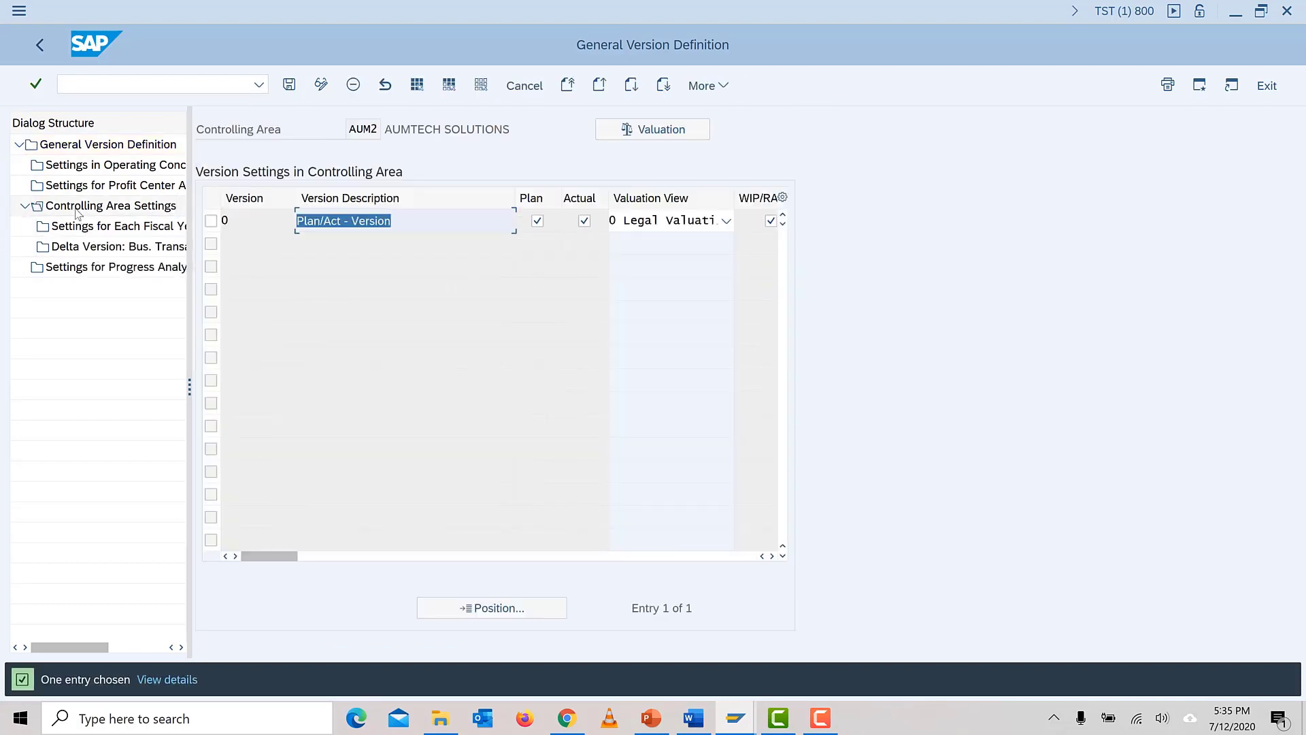
pyautogui.click(436, 224)
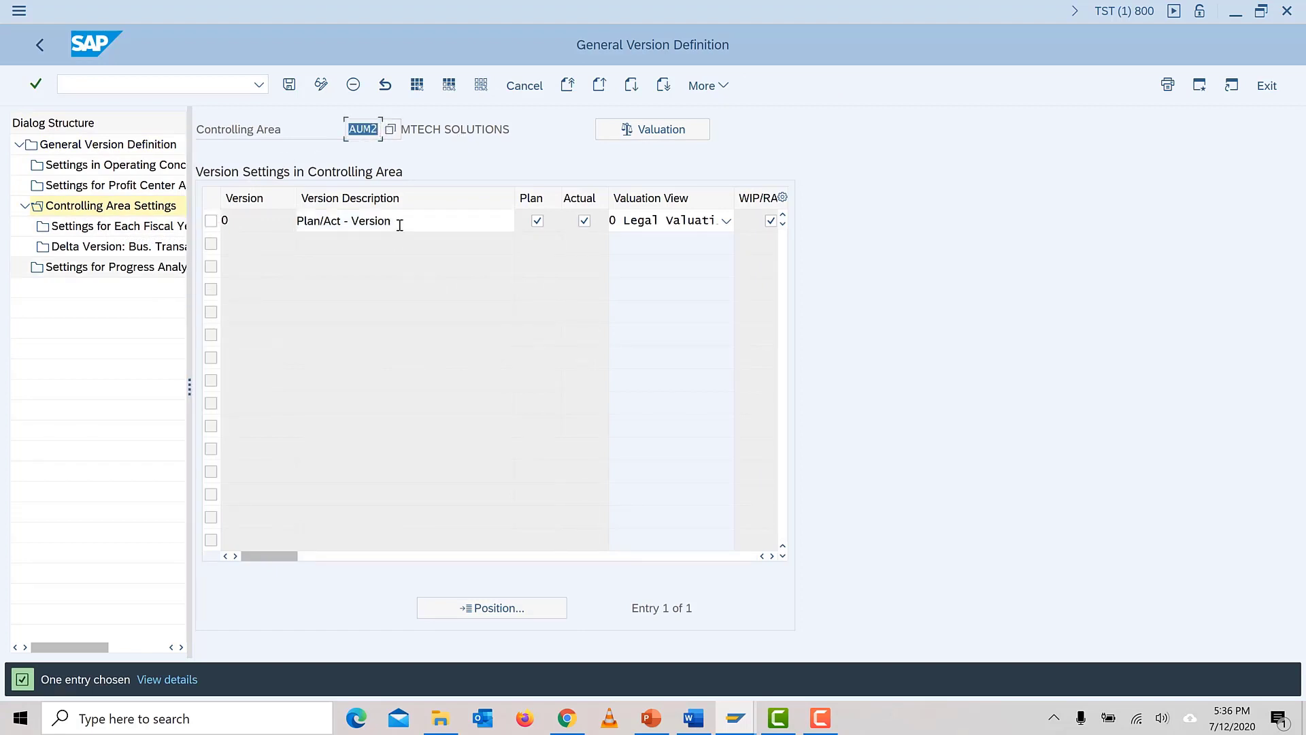
pyautogui.click(211, 220)
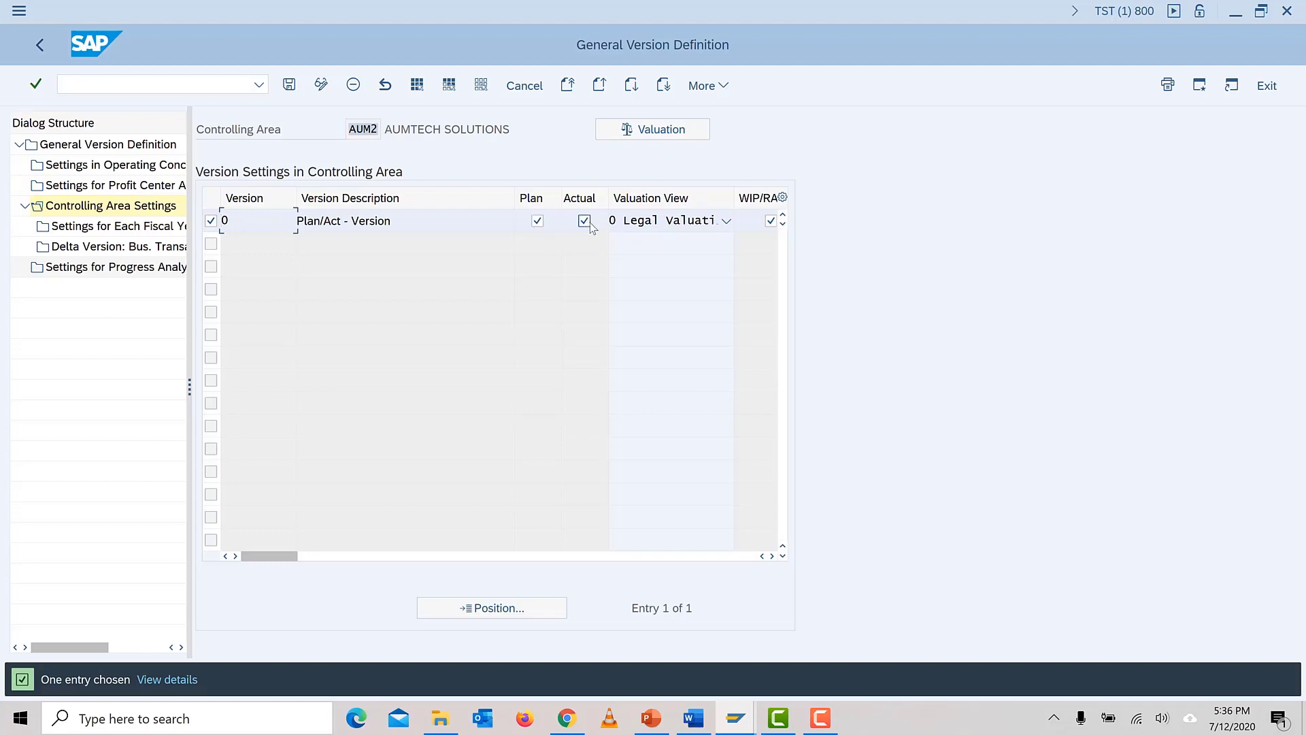
pyautogui.click(772, 556)
pyautogui.click(772, 555)
pyautogui.click(772, 555)
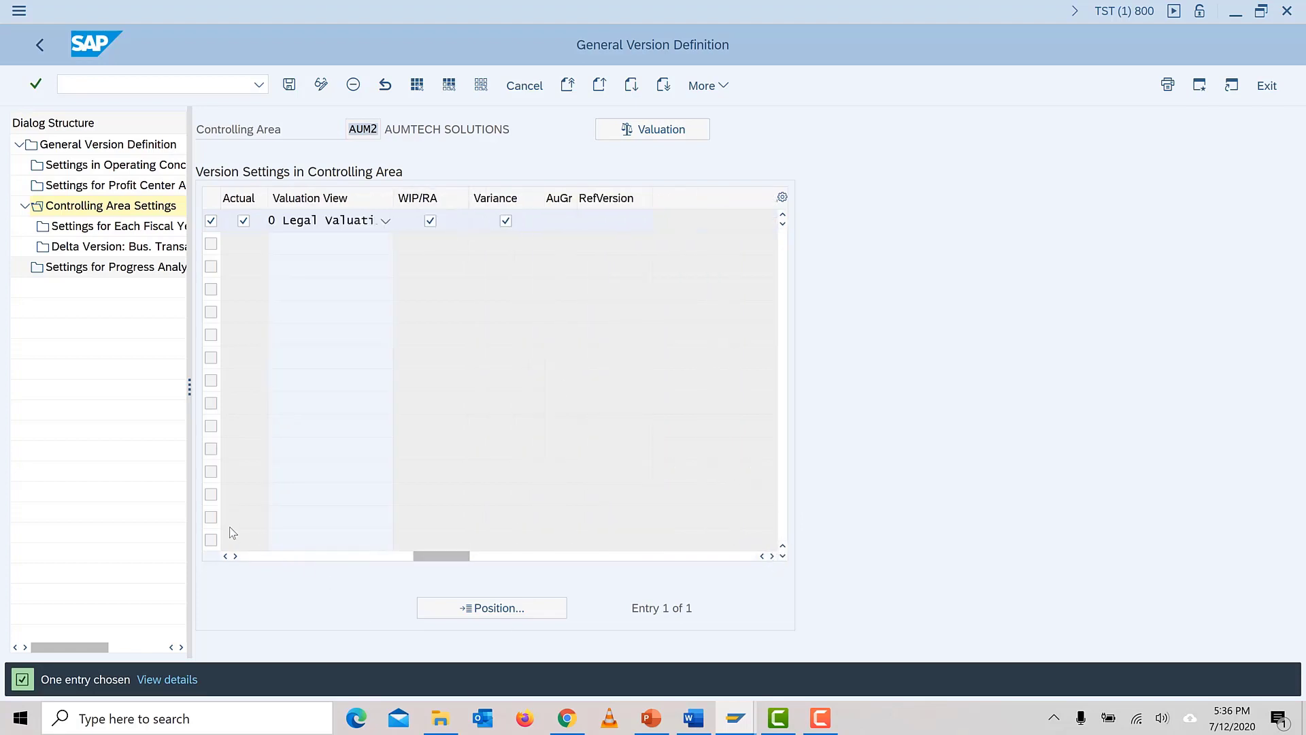
# Step: Open the fiscal year settings for version 0 in controlling area AUM2 and display the details for year 2020
pyautogui.click(247, 558)
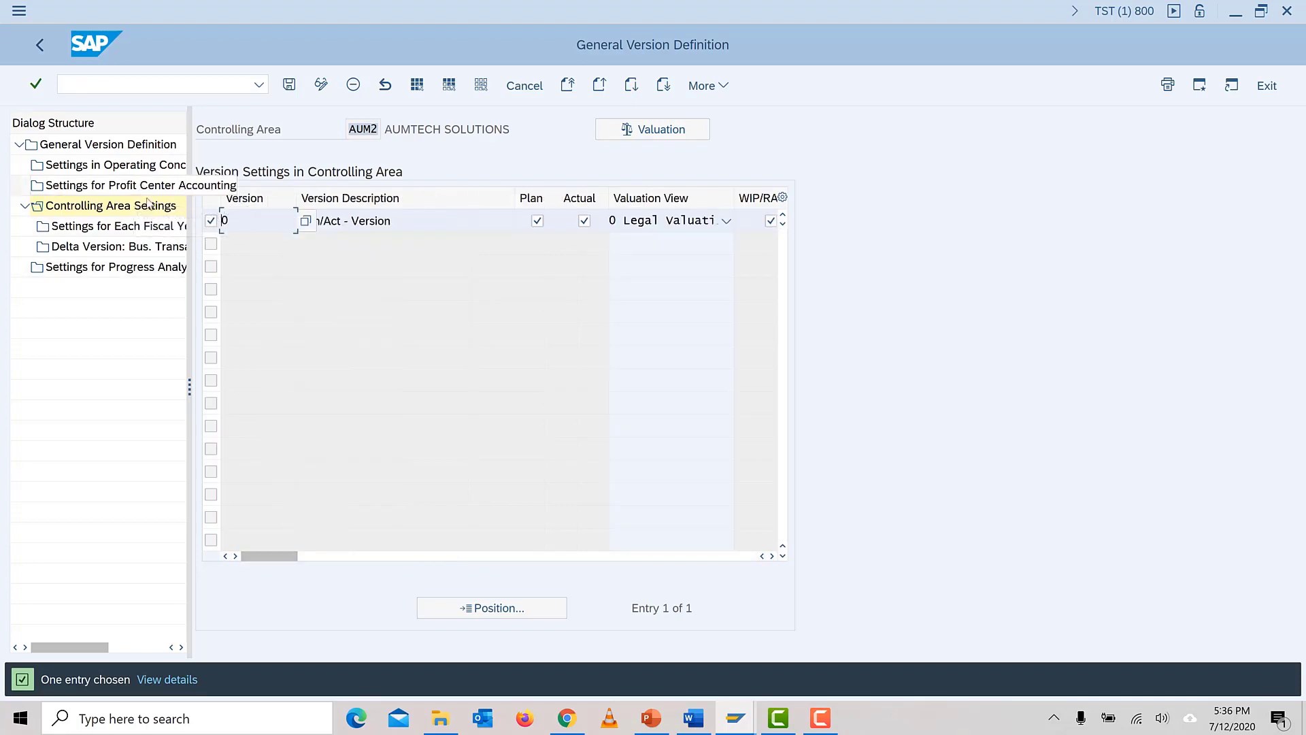
pyautogui.click(93, 228)
pyautogui.doubleClick(93, 230)
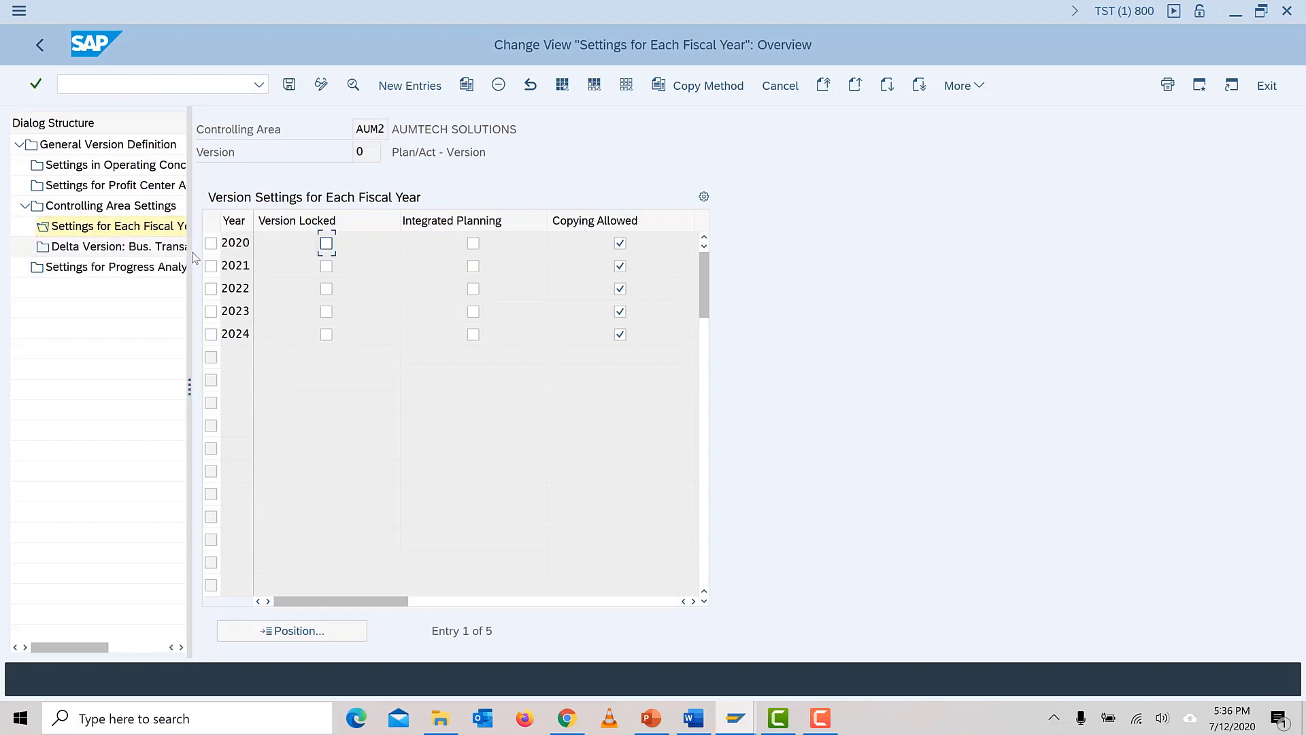
pyautogui.click(211, 243)
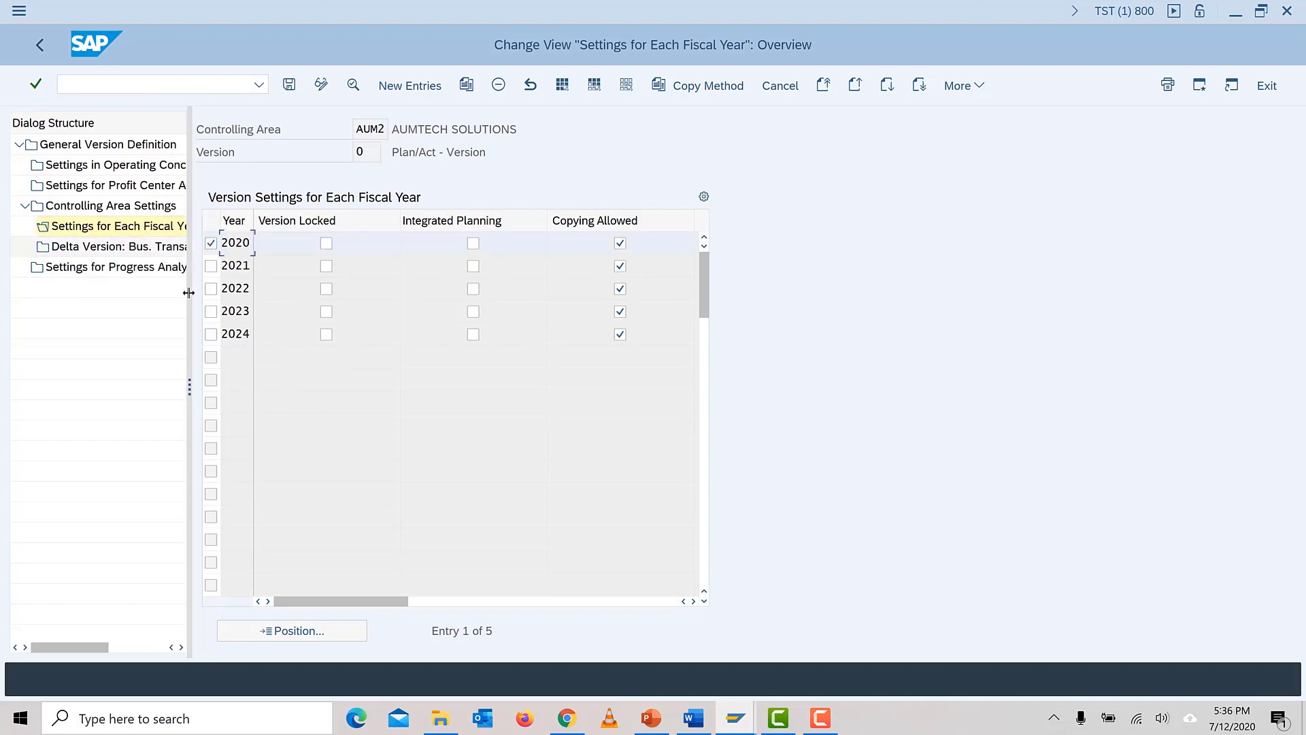
pyautogui.click(353, 85)
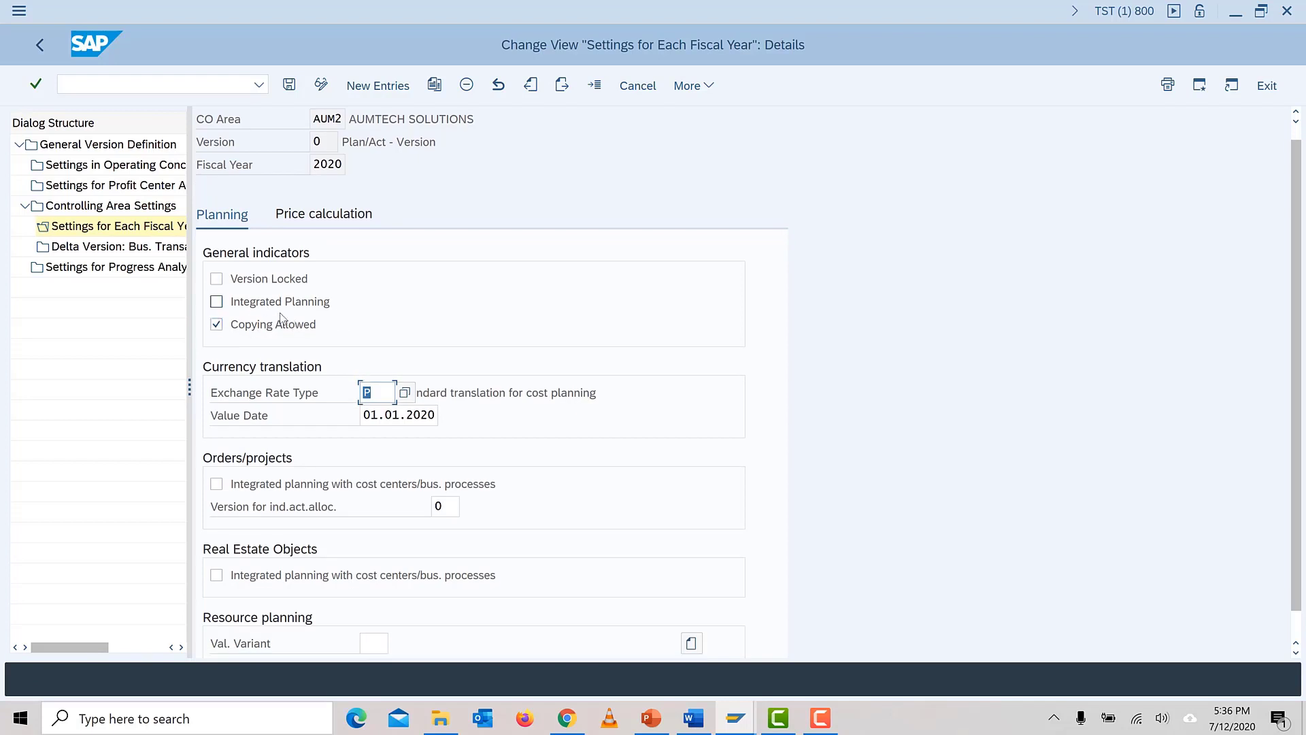
# Step: Enable Integrated Planning for fiscal year 2020 and check the exchange rate type, value date and version for indirect activity allocation
pyautogui.scroll(-1, 218, 303)
pyautogui.click(217, 266)
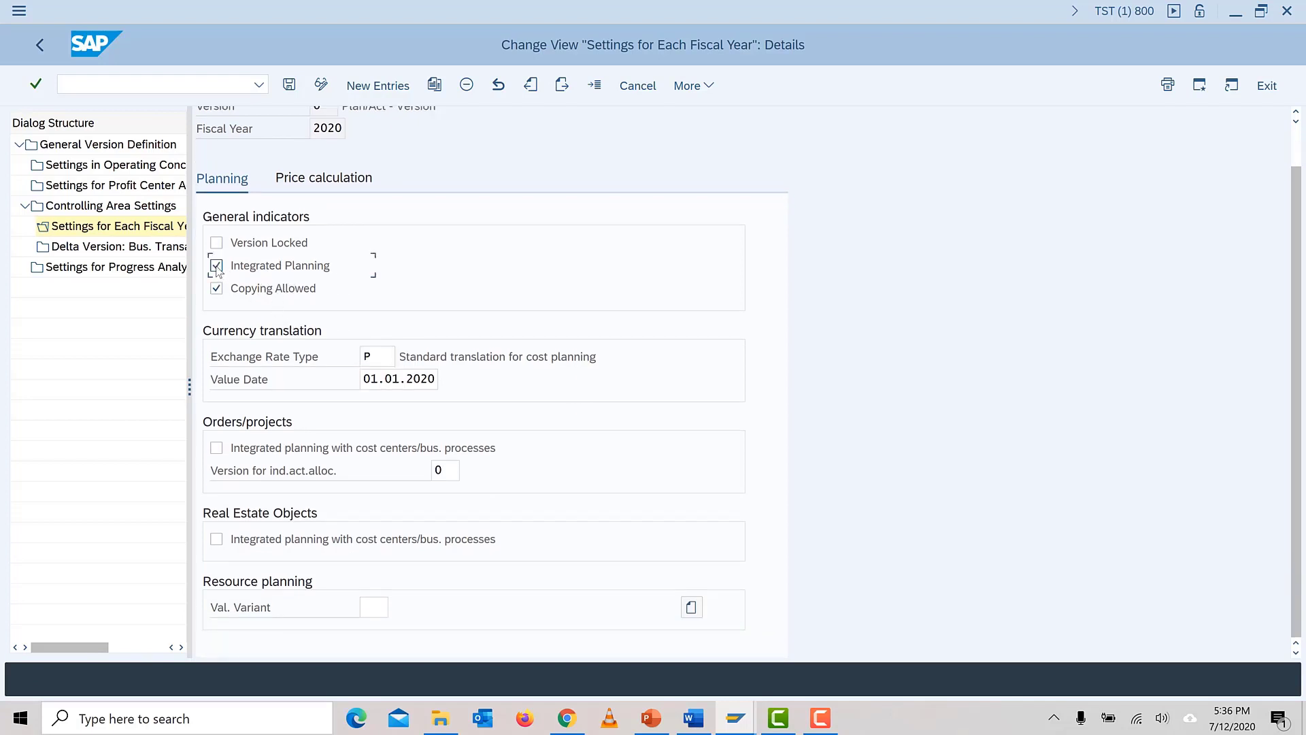
pyautogui.click(386, 361)
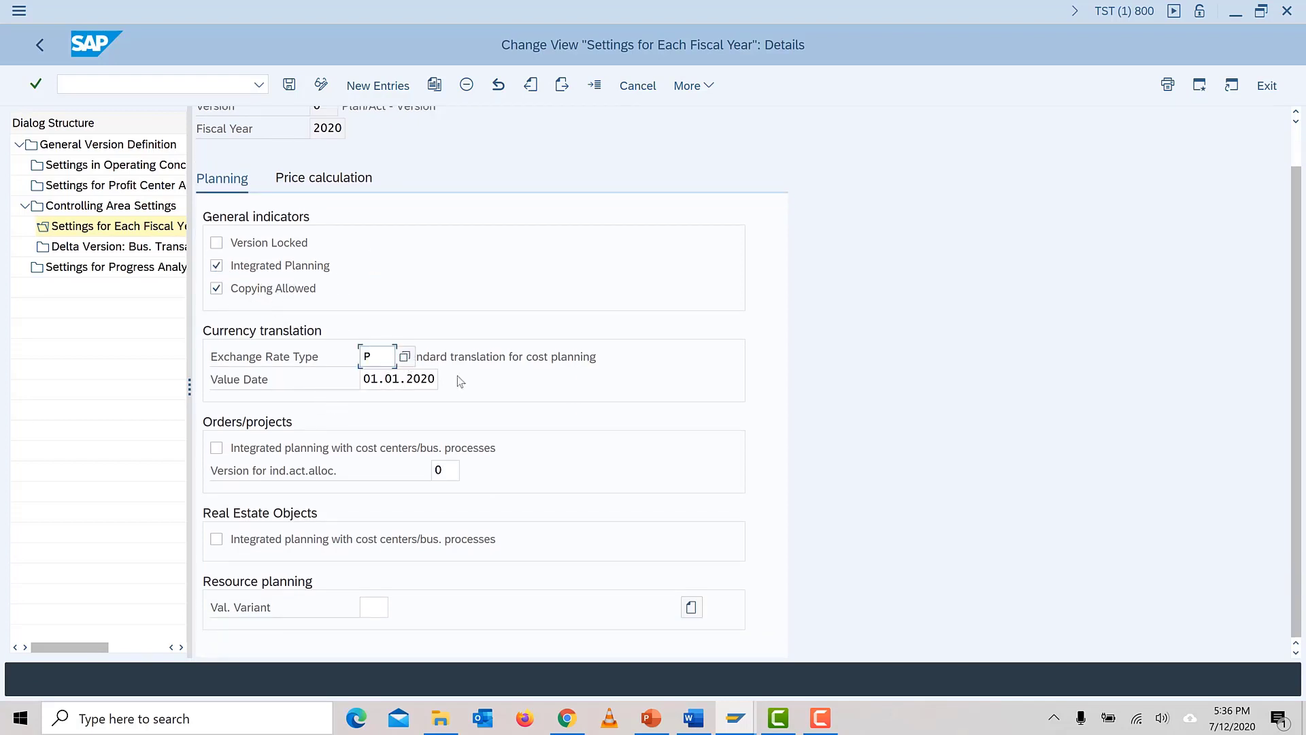
pyautogui.click(512, 357)
pyautogui.click(381, 386)
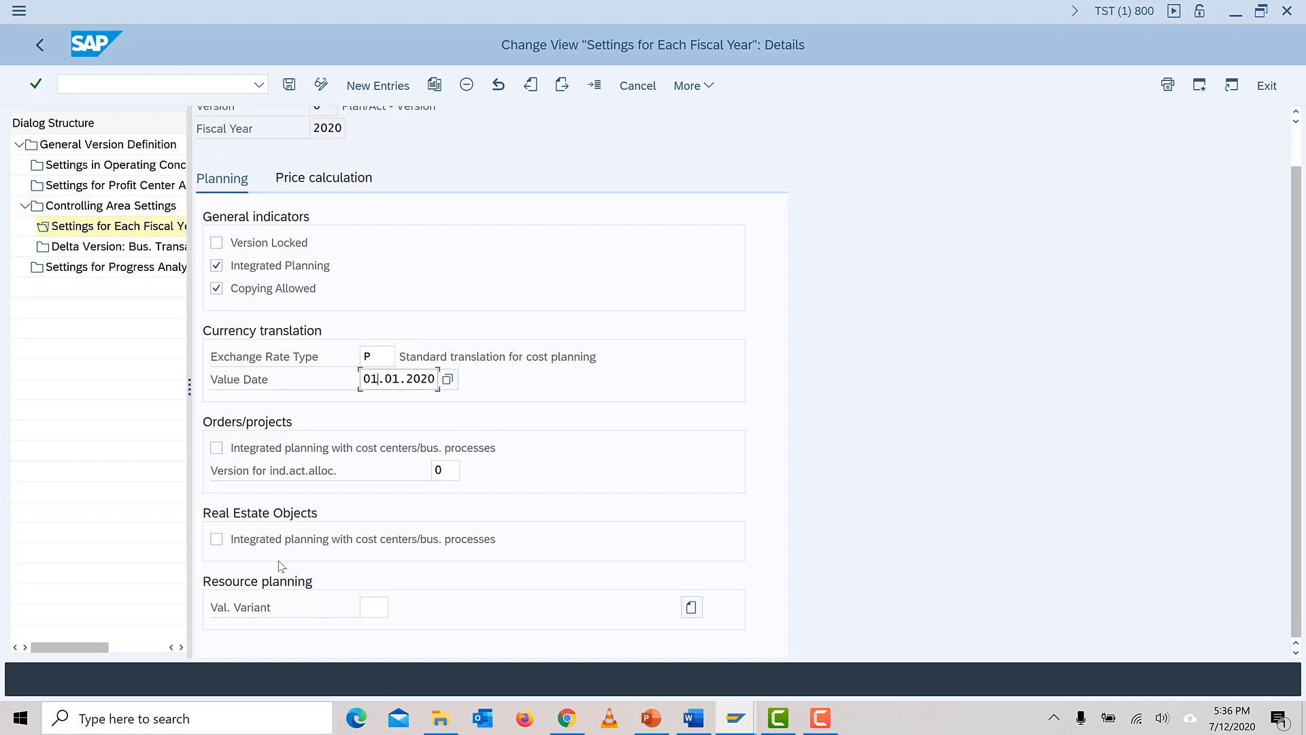
pyautogui.click(449, 471)
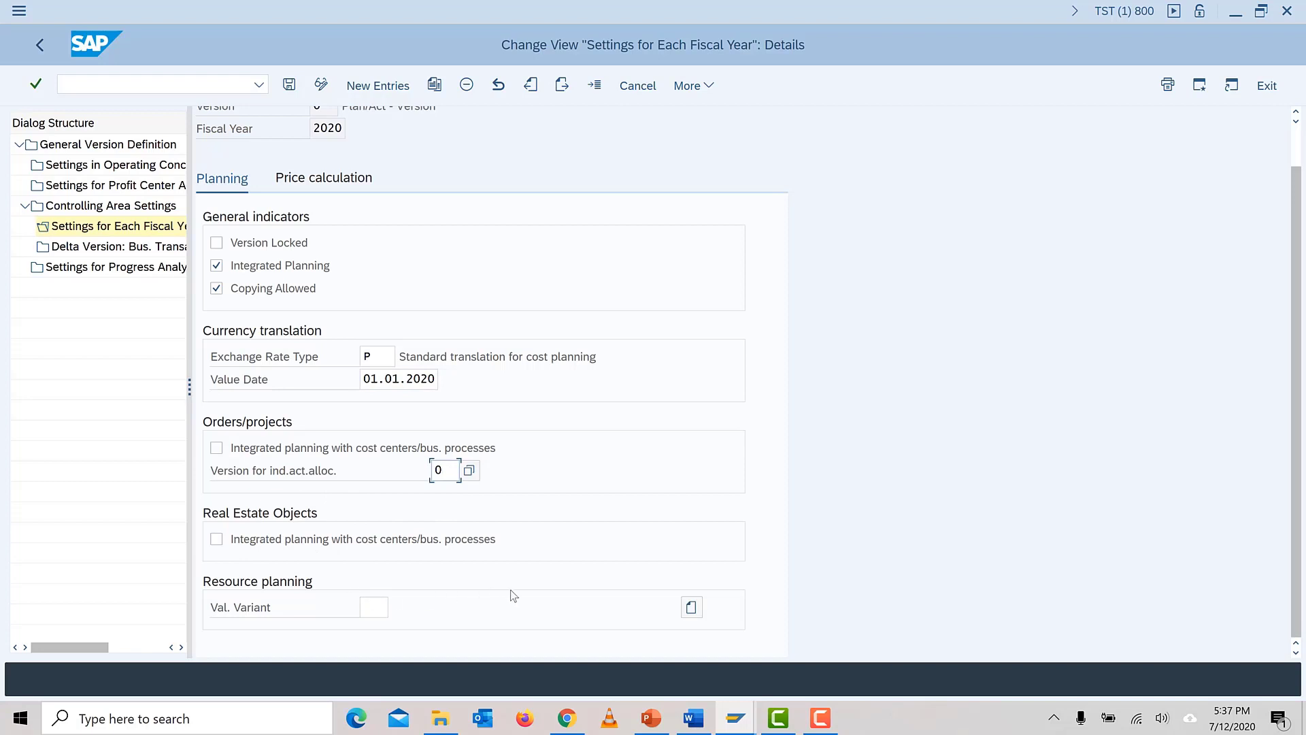
# Step: Show the price calculation settings for fiscal year 2020, declining to execute the version change in the background
pyautogui.scroll(2, 319, 524)
pyautogui.click(321, 227)
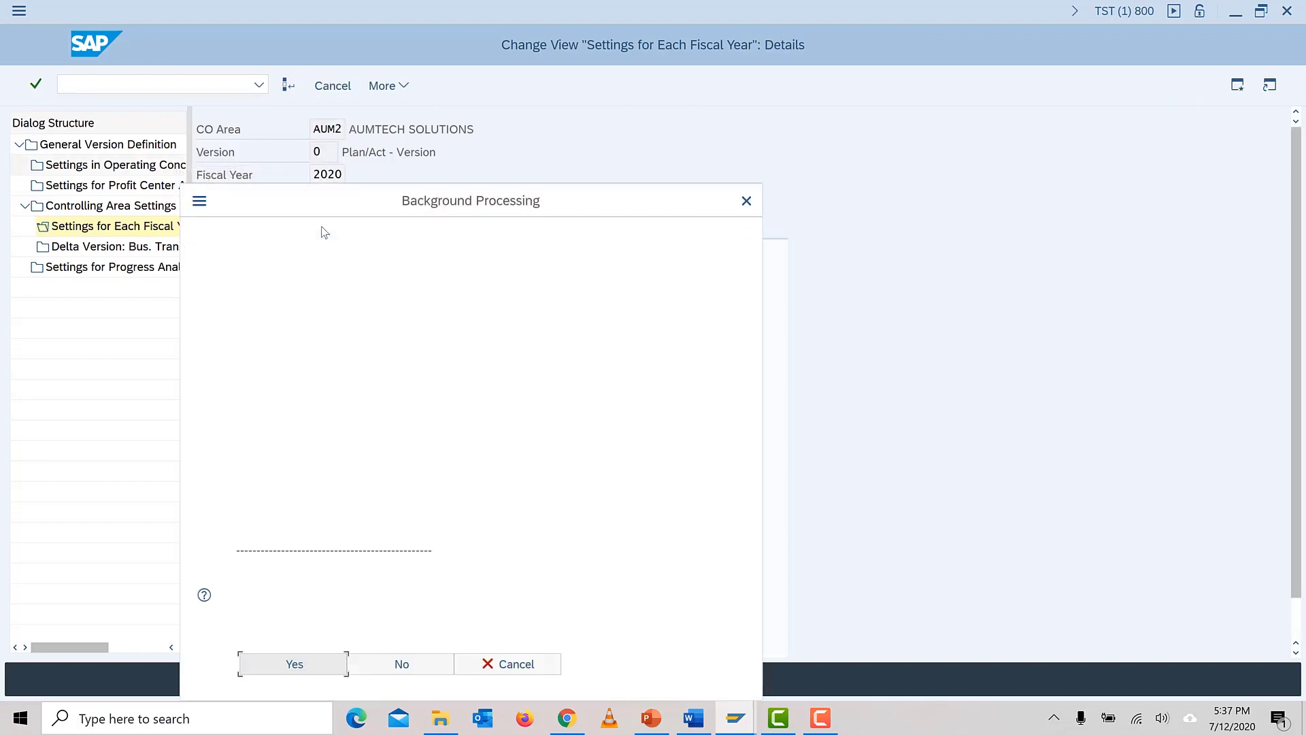
pyautogui.moveTo(388, 204); pyautogui.dragTo(443, 28)
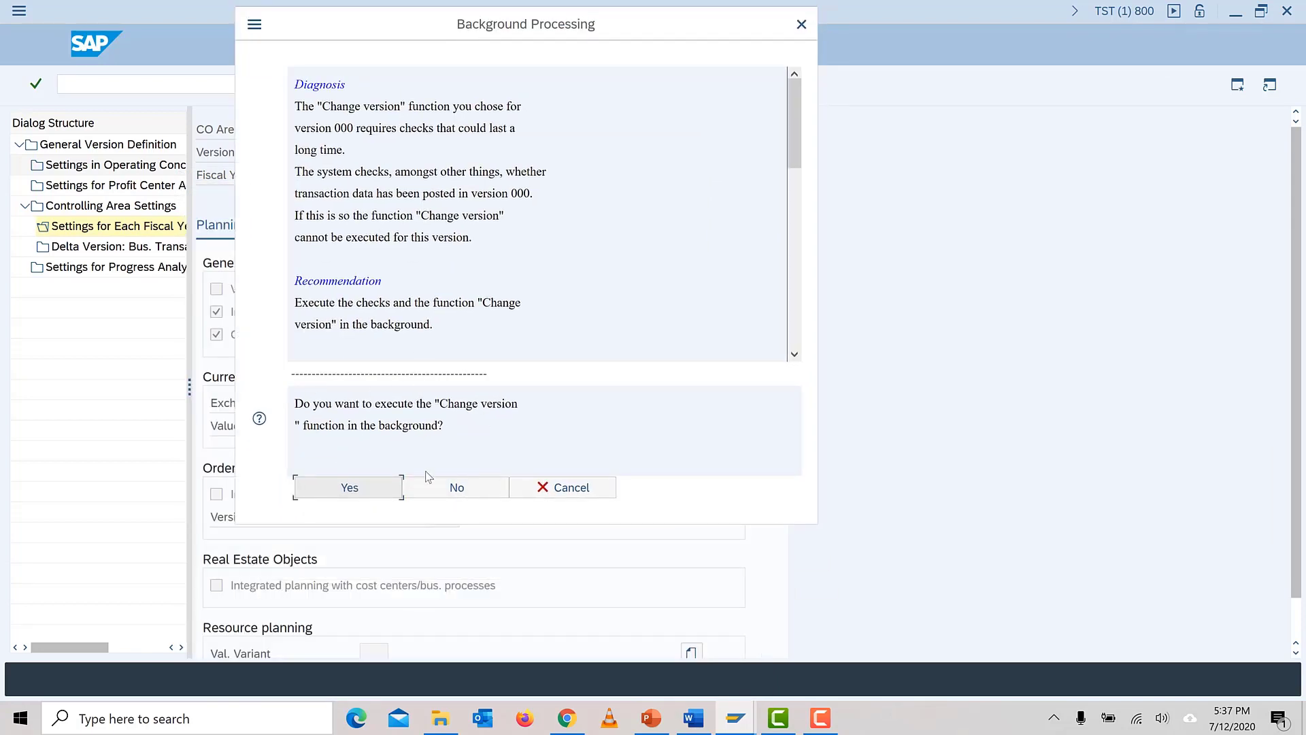
pyautogui.click(465, 492)
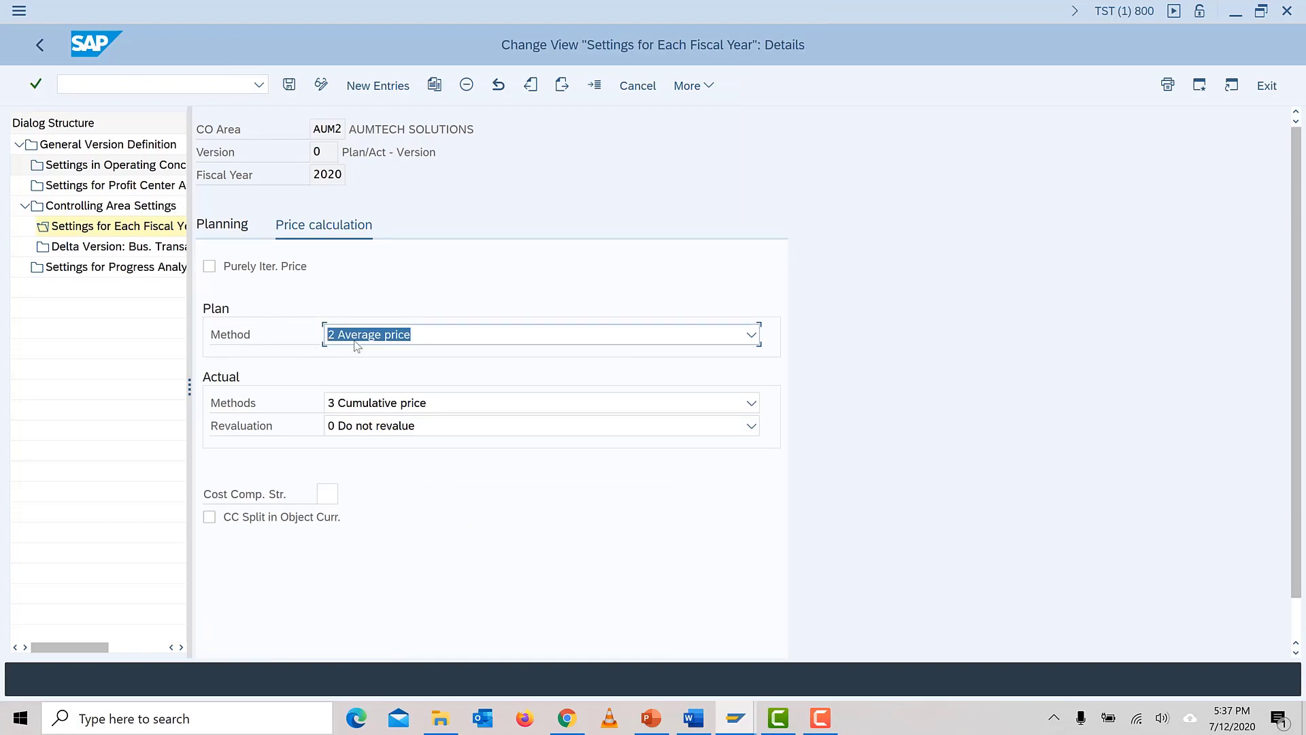
# Step: Set both the plan method and the actual method for price calculation to 1 Periodic price
pyautogui.click(379, 342)
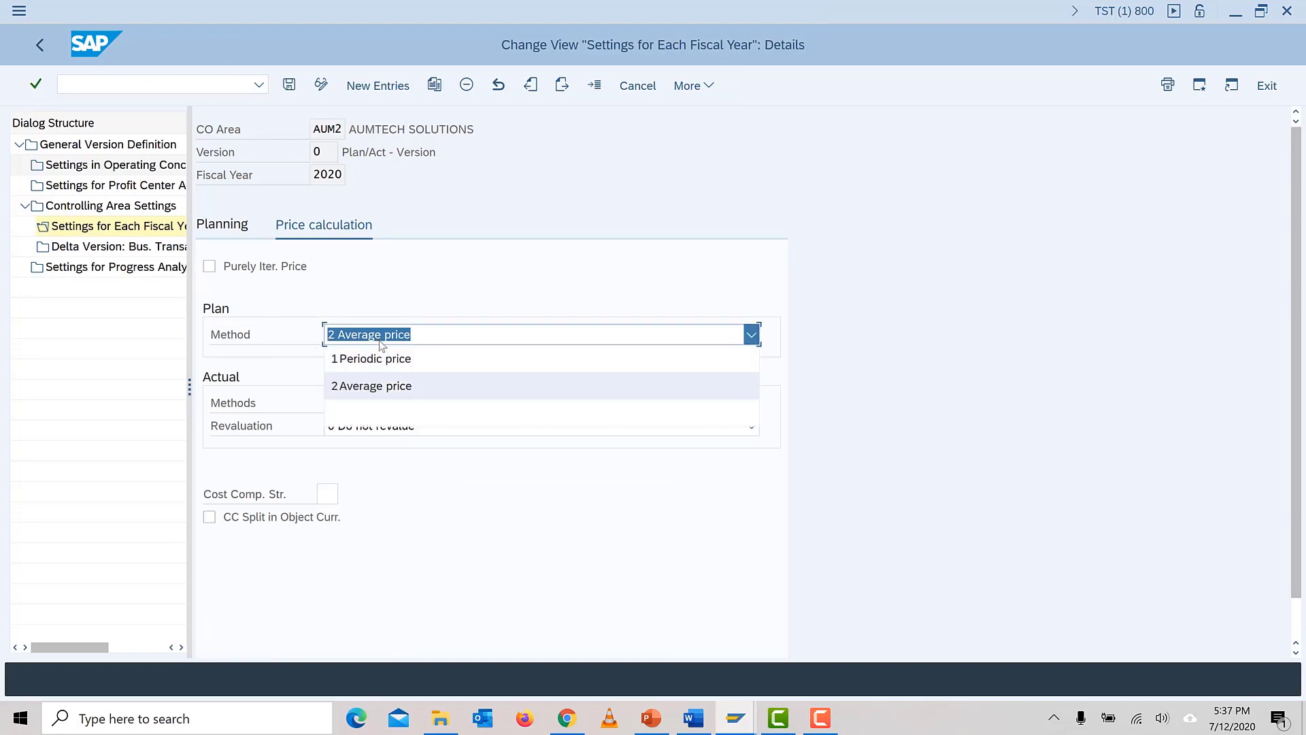
pyautogui.click(388, 358)
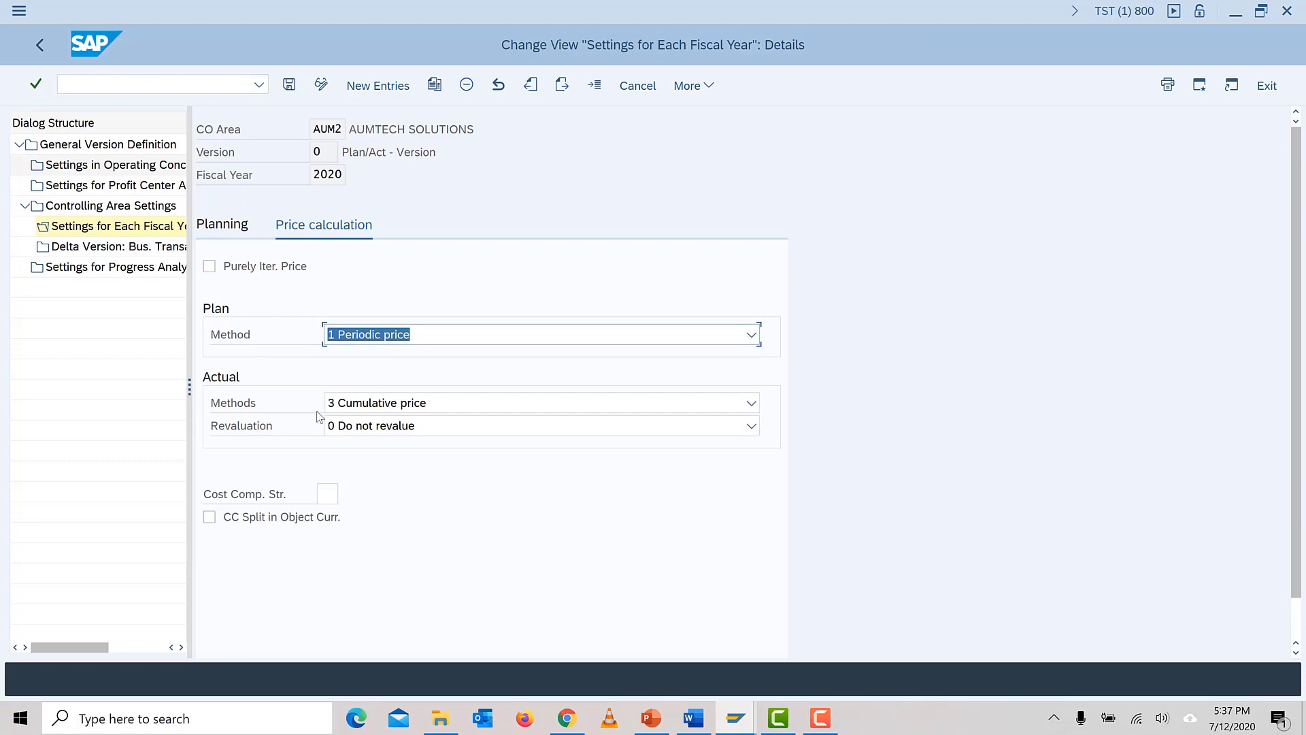
pyautogui.click(379, 403)
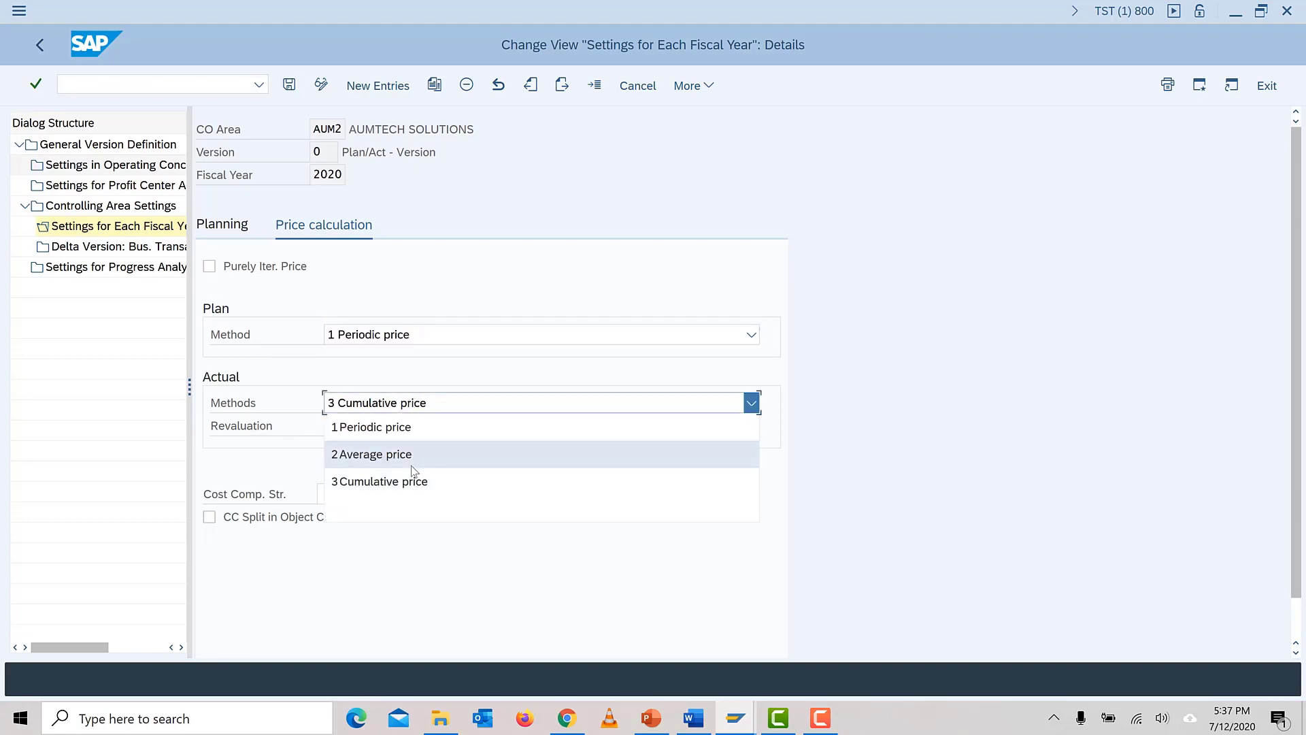
pyautogui.click(398, 428)
pyautogui.click(388, 340)
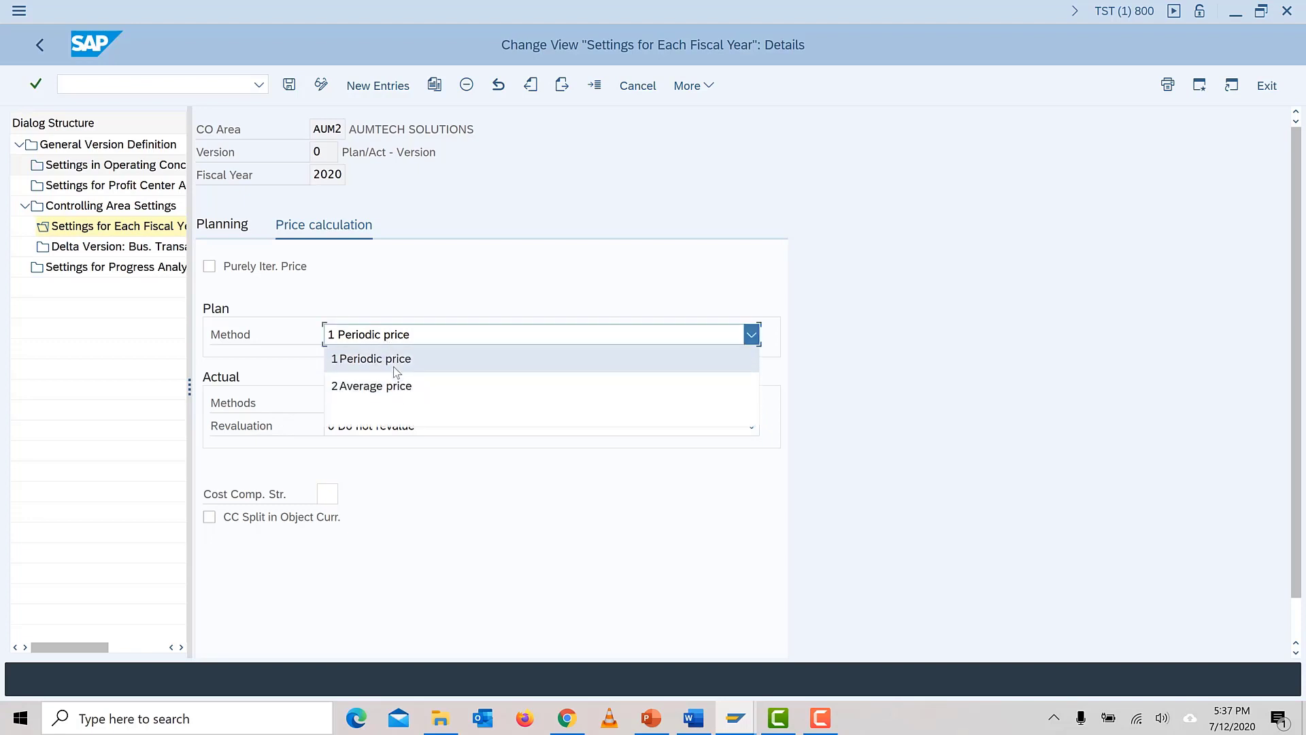
pyautogui.click(397, 361)
# Step: Set the actual price revaluation to 2 Original business transaction and leave the cost component structure empty
pyautogui.click(370, 428)
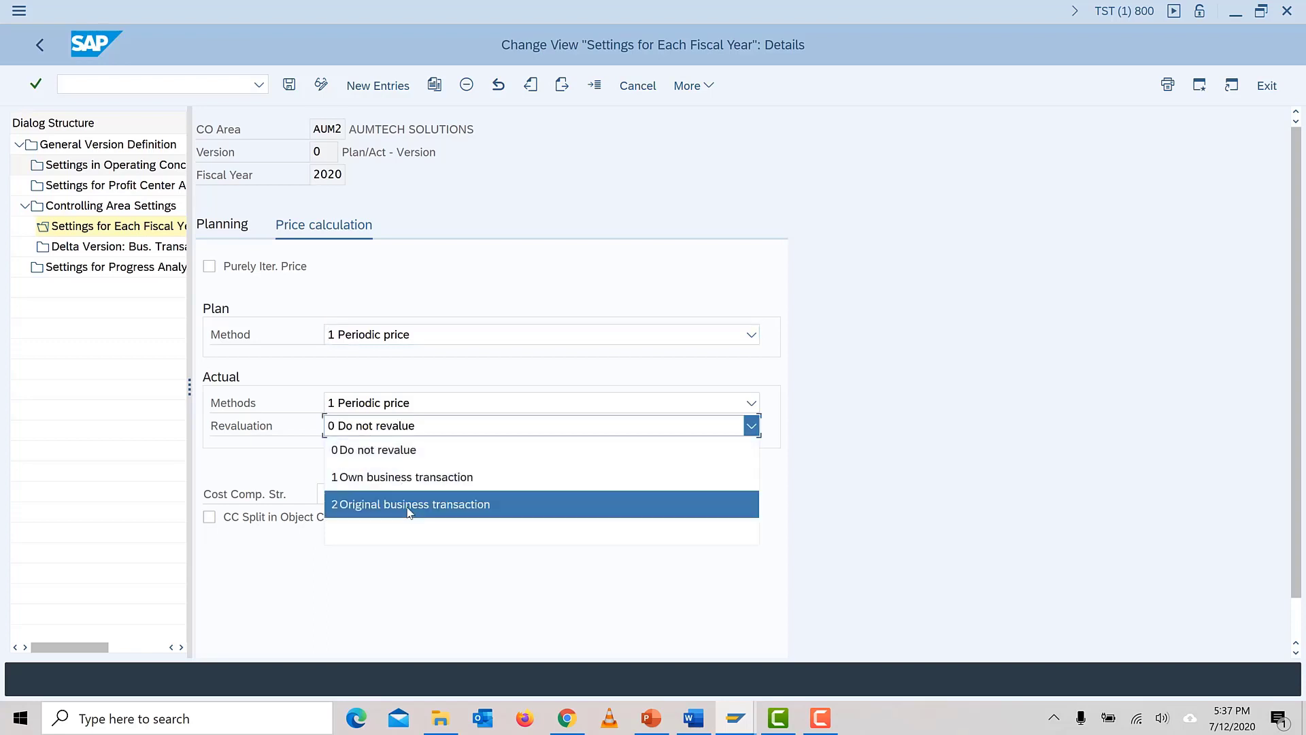
pyautogui.click(409, 509)
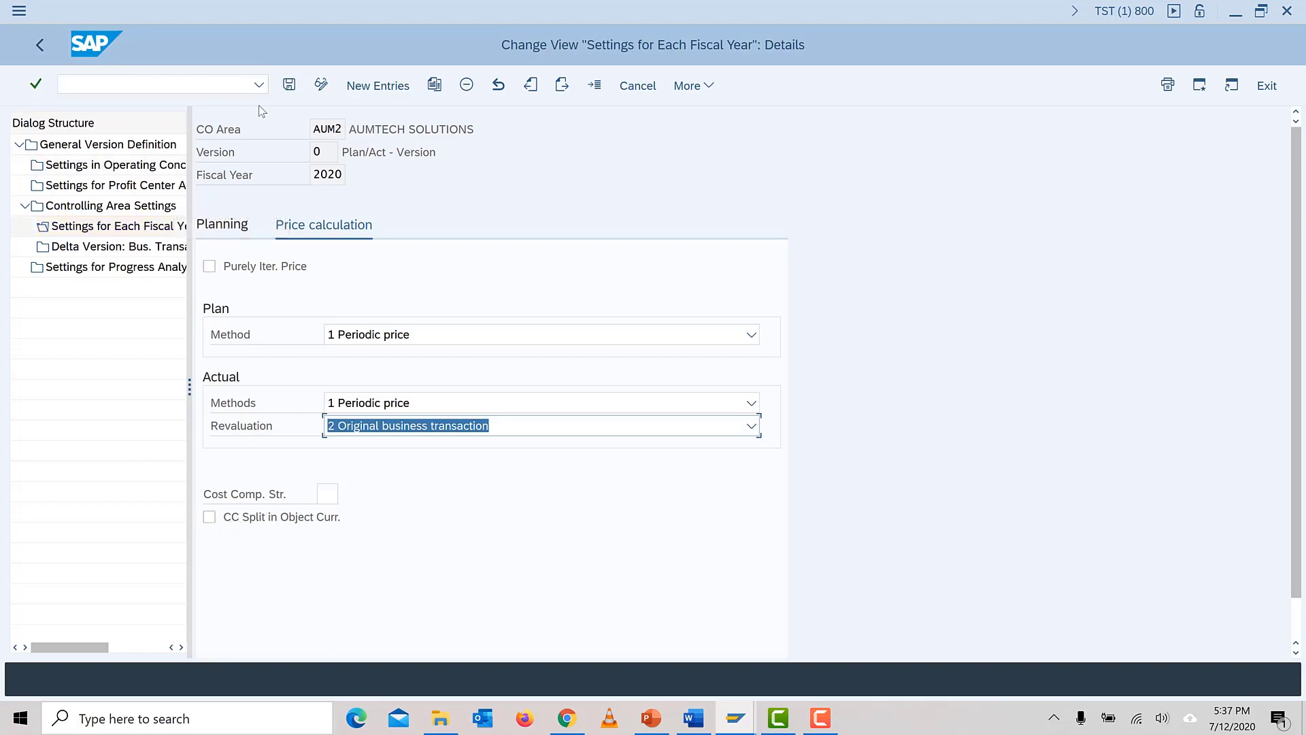
pyautogui.click(335, 495)
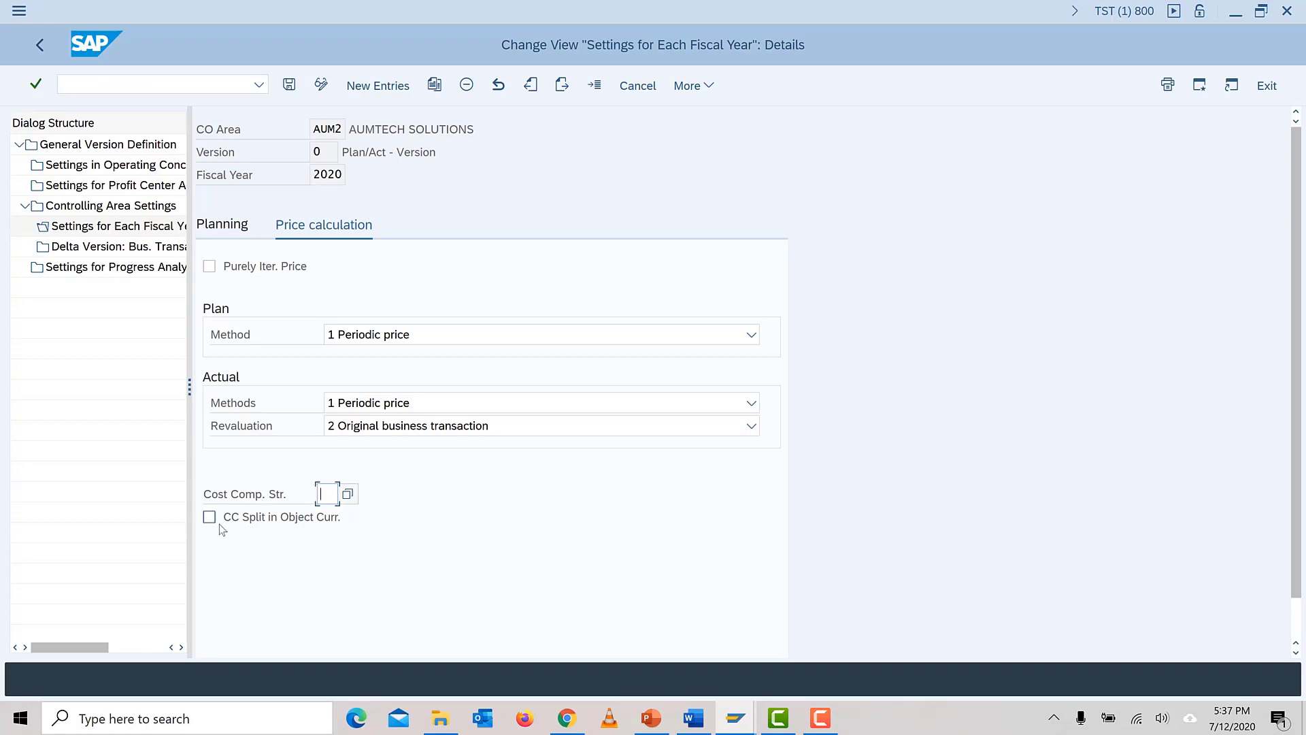
# Step: Save the fiscal year 2020 version settings without background processing and accept the proposed customizing request
pyautogui.click(289, 84)
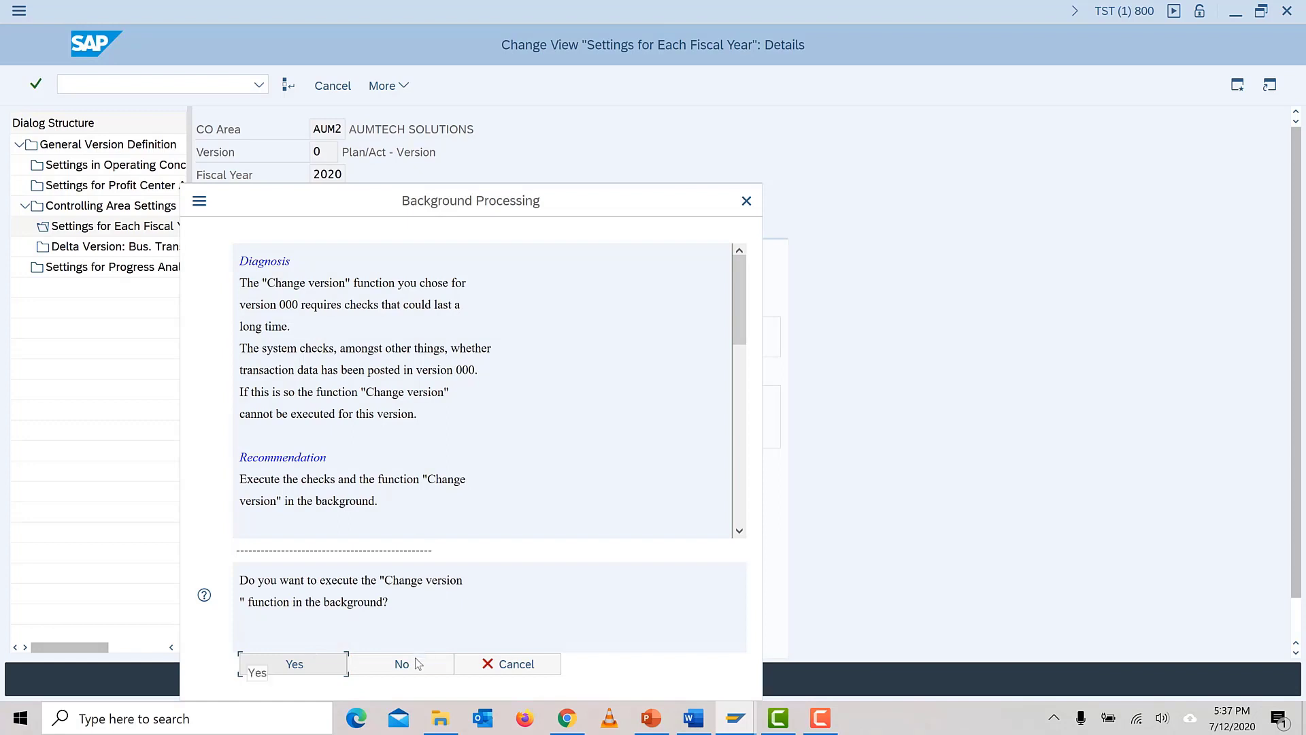
pyautogui.click(417, 663)
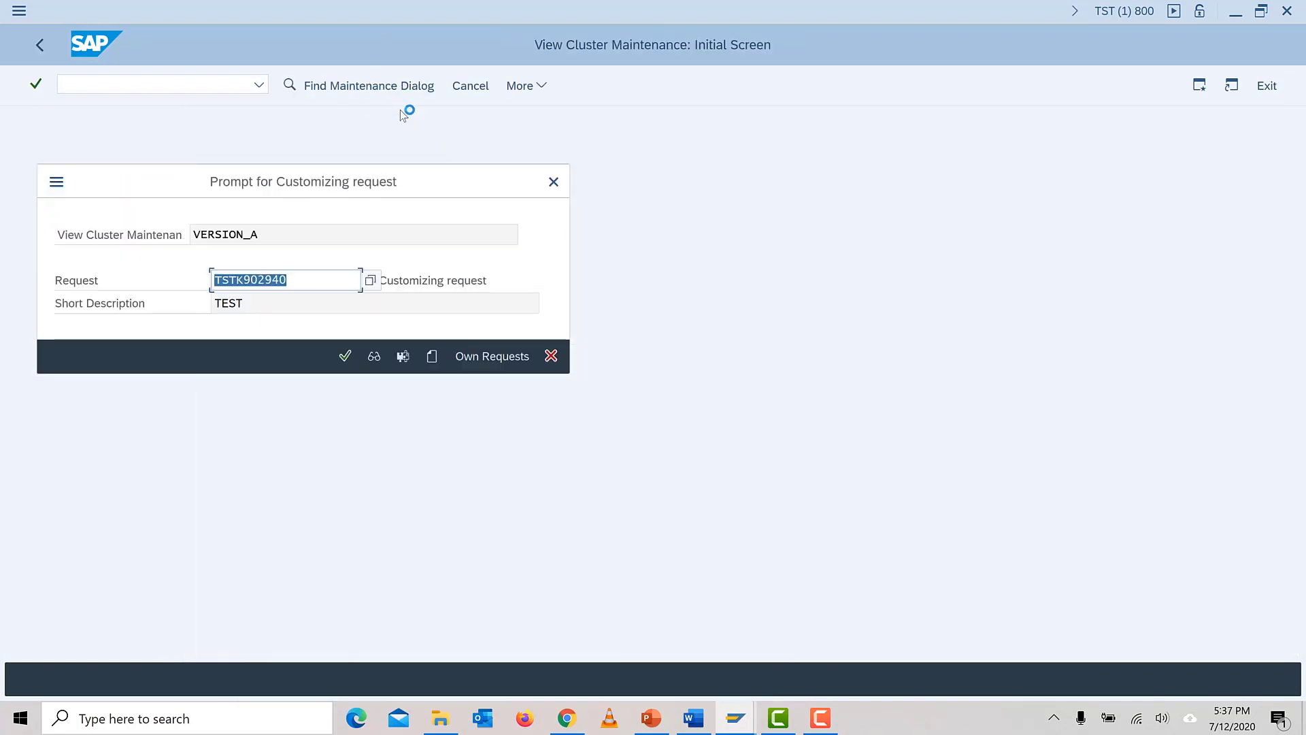
pyautogui.click(346, 356)
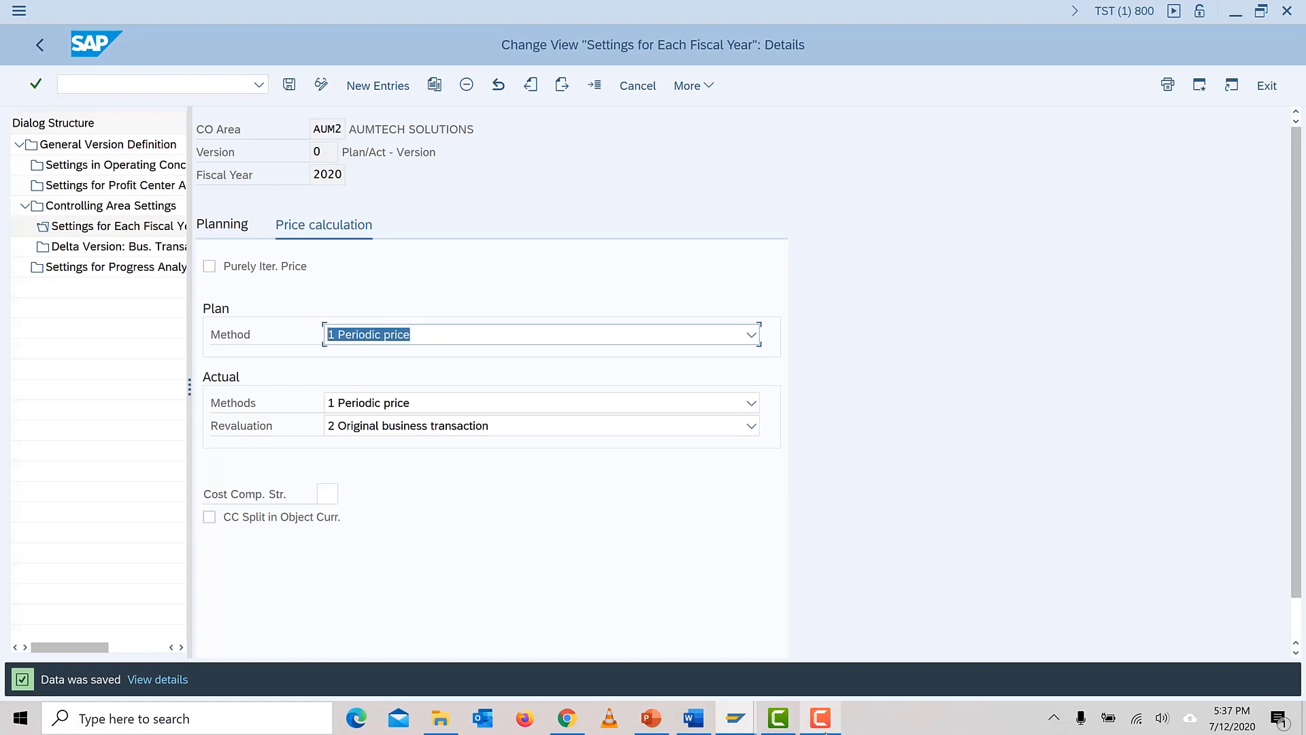
pyautogui.click(830, 723)
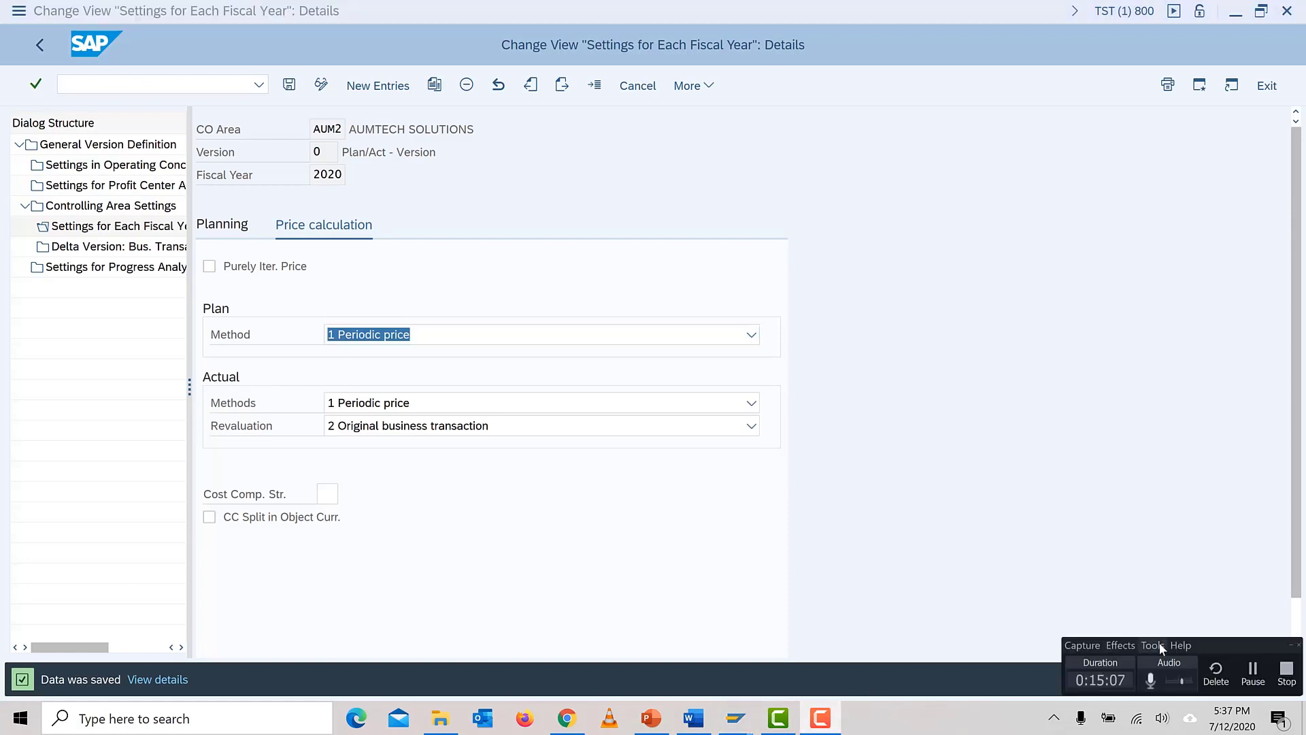